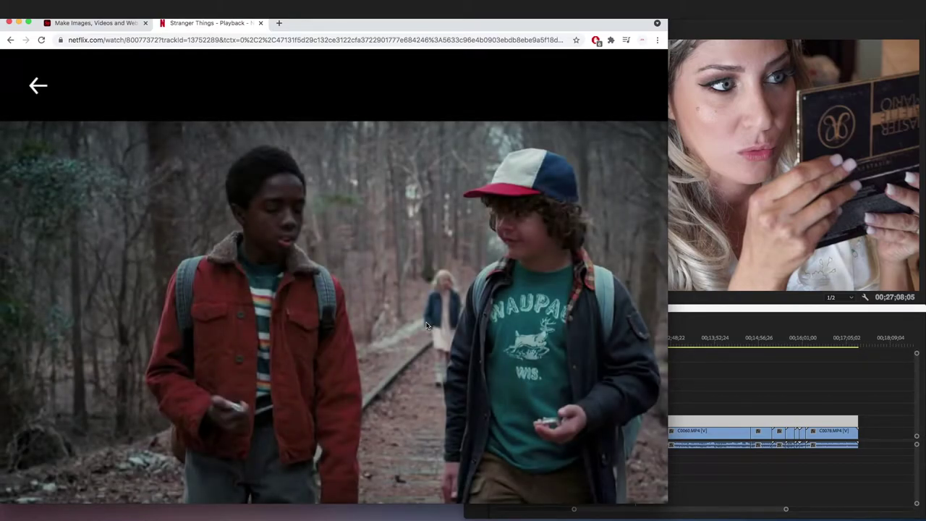
Play and pause the Stranger Things reference on the two boys by the tracks, then shrink its browser window and place it beneath the Lumetri panels.
left_click(110, 397)
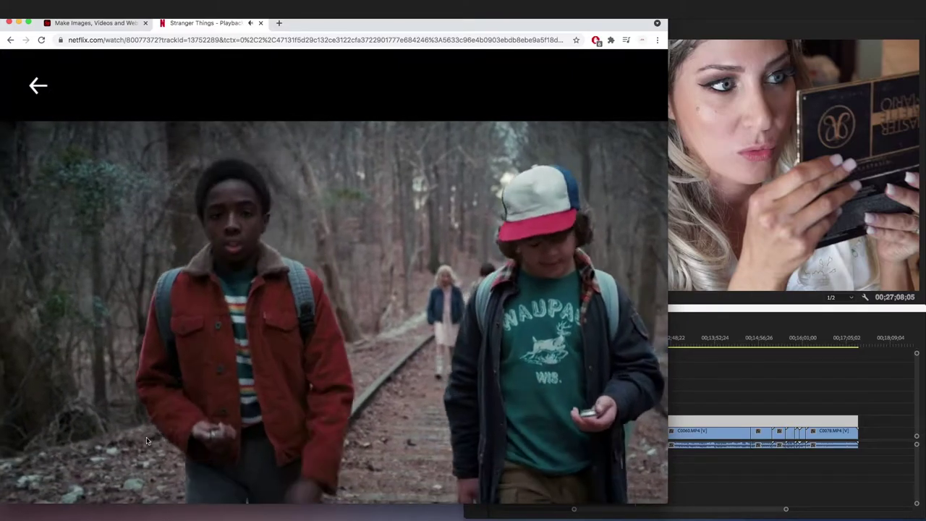
left_click(320, 373)
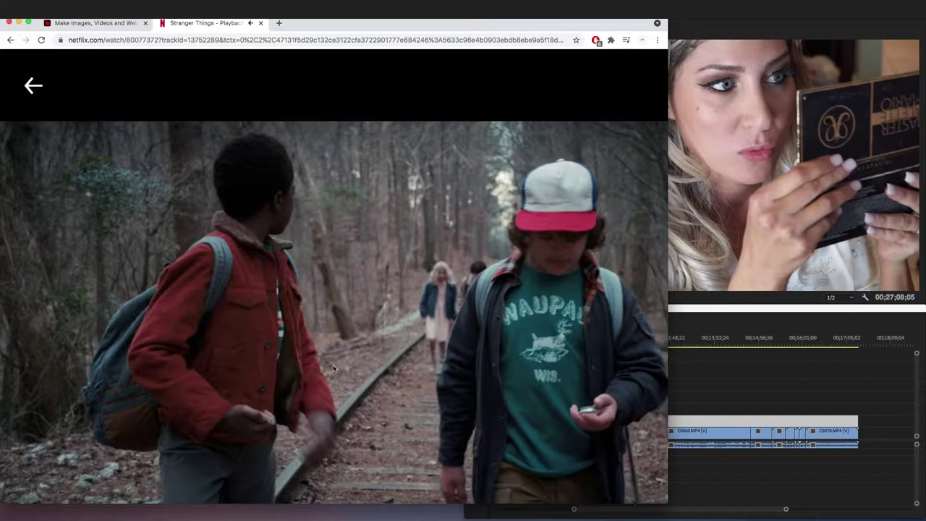
left_click_drag(666, 502, 462, 517)
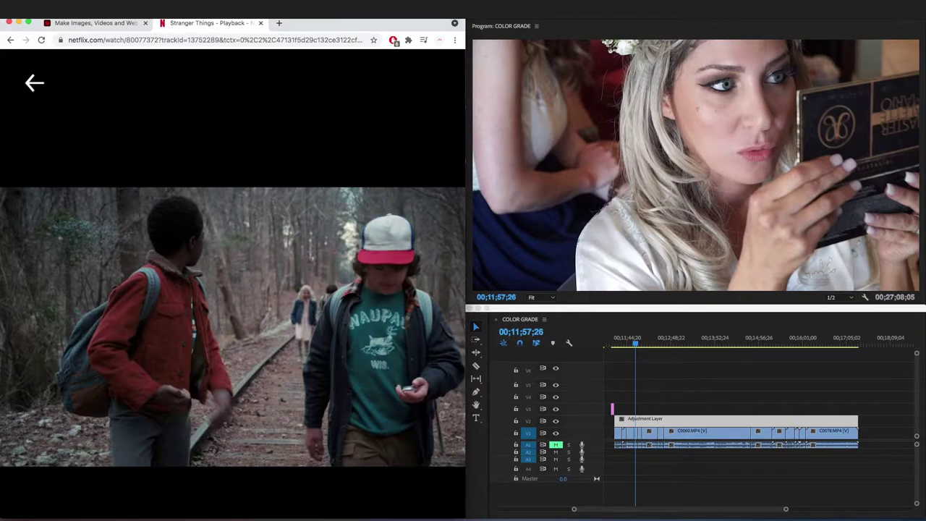
left_click_drag(454, 22, 447, 211)
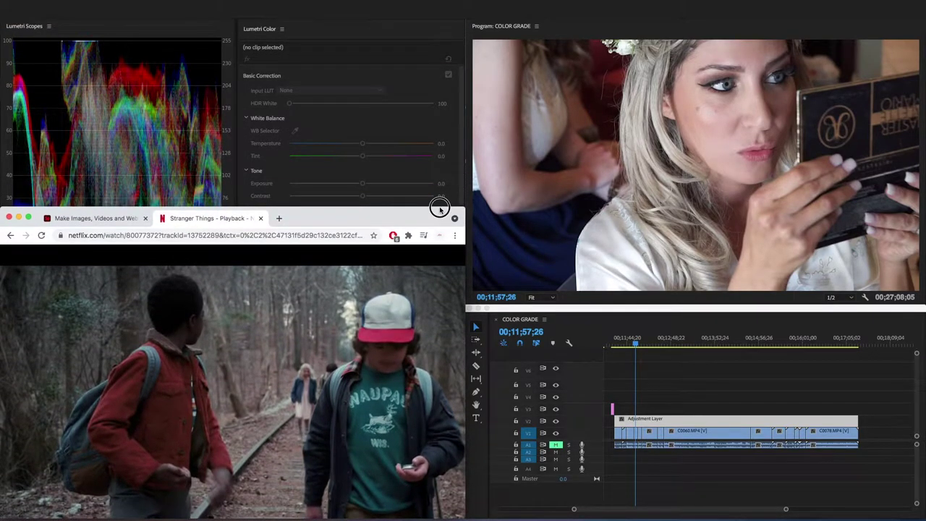
Review the wedding clips along the COLOR GRADE sequence, ending at 00;15;22;26 on the bride holding up her shoes.
left_click_drag(662, 341, 707, 342)
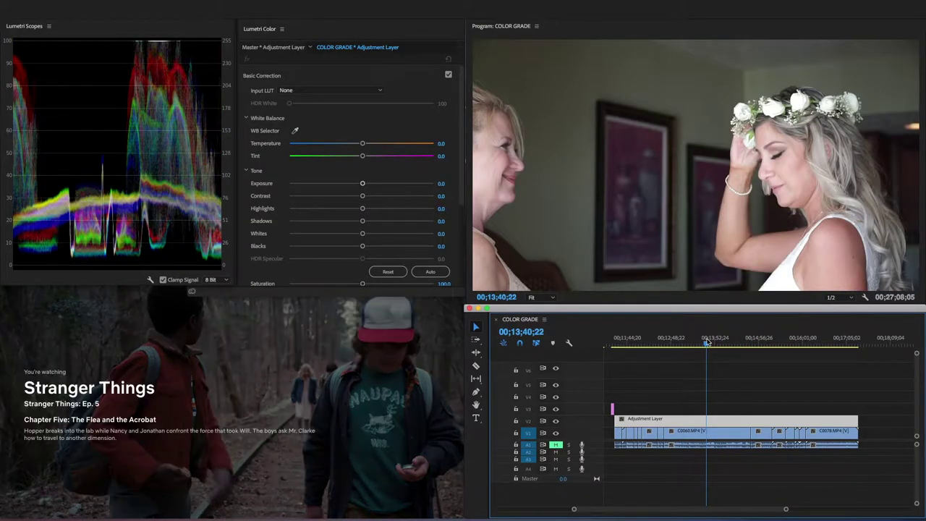
left_click(725, 339)
left_click(743, 340)
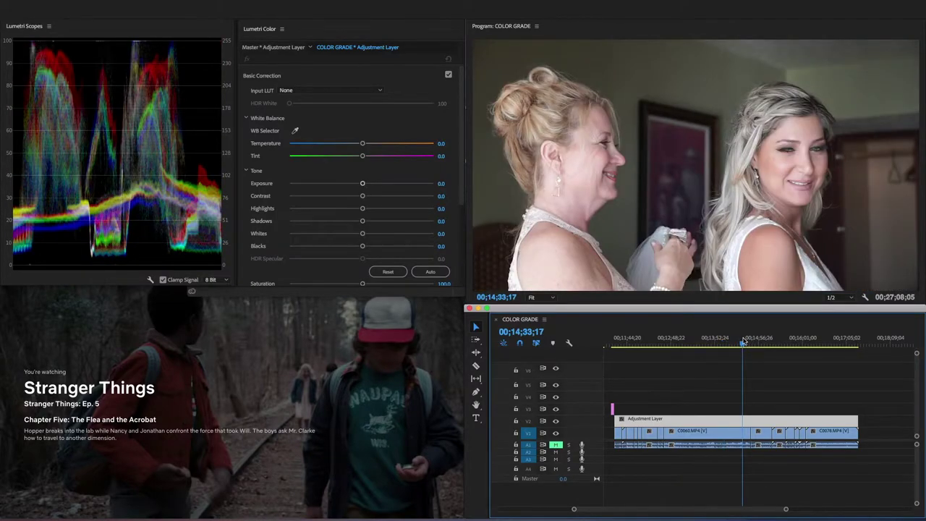
left_click(758, 341)
left_click(777, 340)
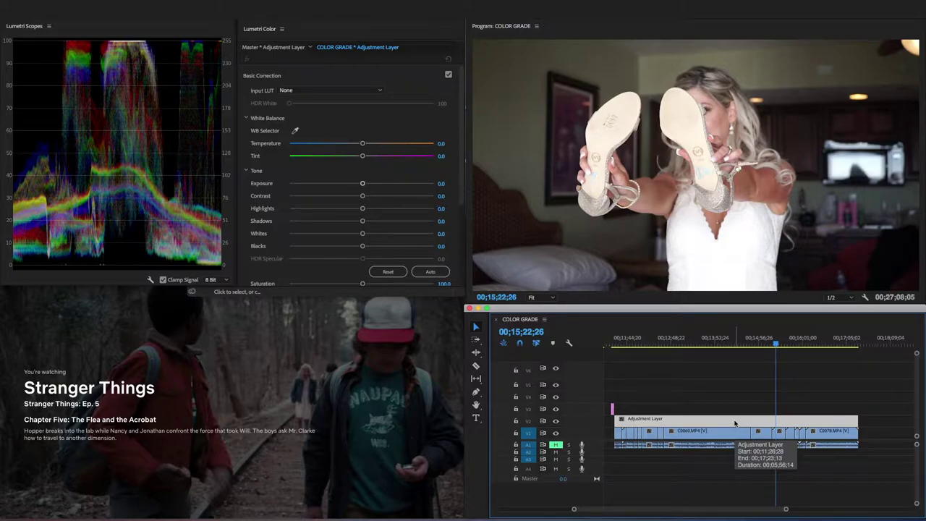
Rearrange the workspace to uncover the project's media bin, narrowing Lumetri Color and placing the Lumetri Scopes window below the bin.
left_click_drag(94, 29, 124, 115)
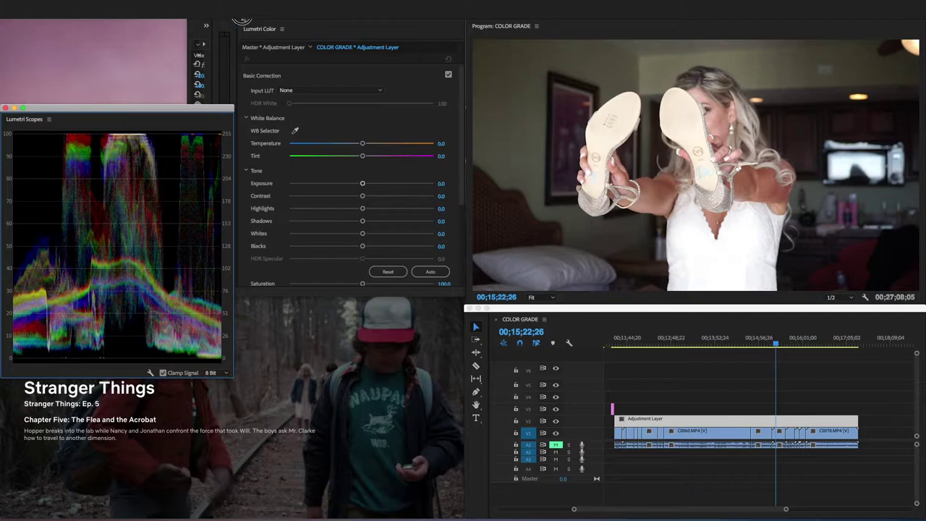
left_click_drag(187, 44, 3, 51)
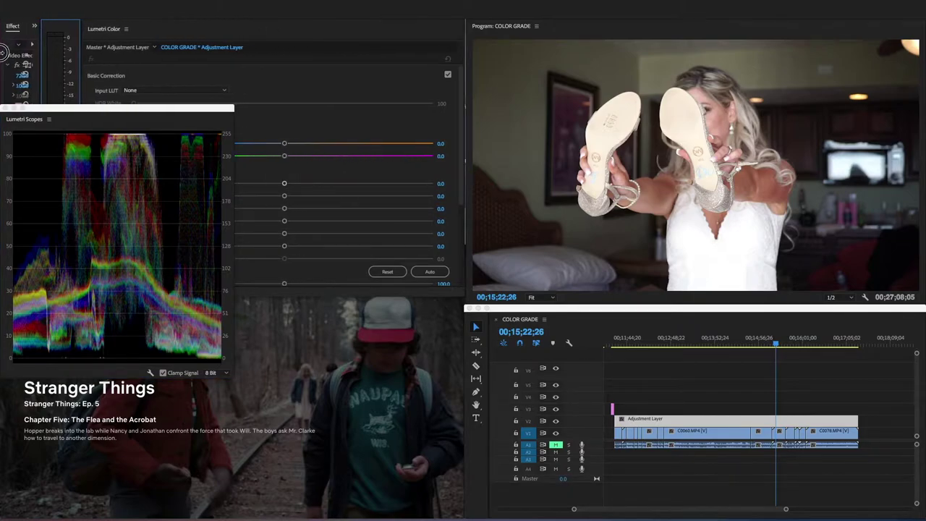
left_click_drag(94, 110, 94, 184)
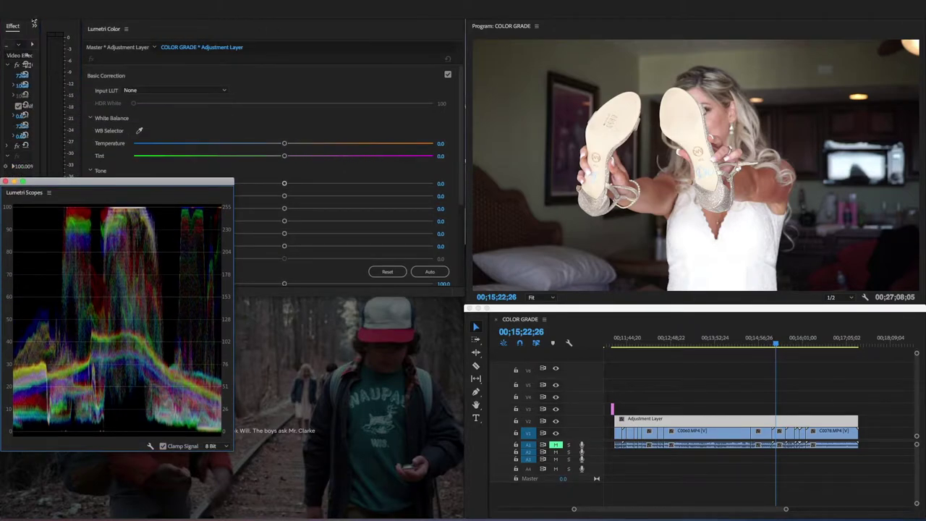
left_click_drag(43, 32, 318, 33)
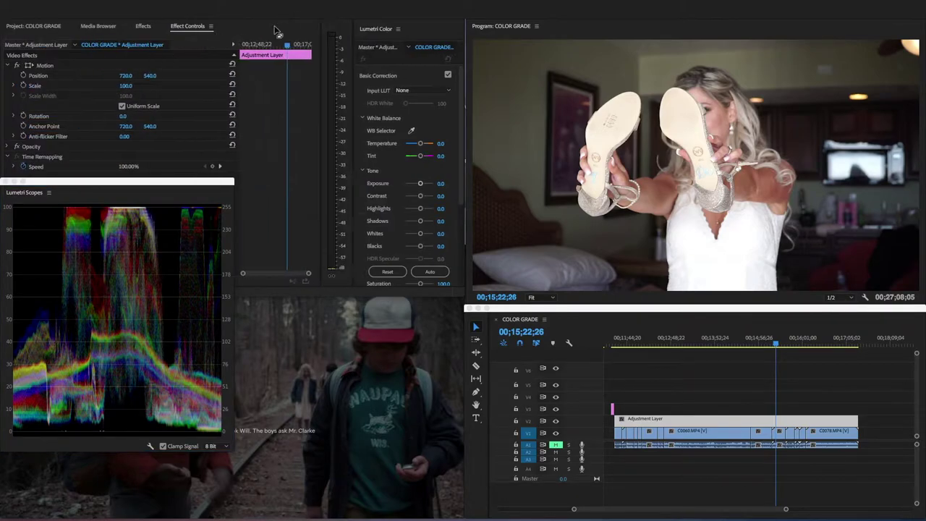
left_click(51, 29)
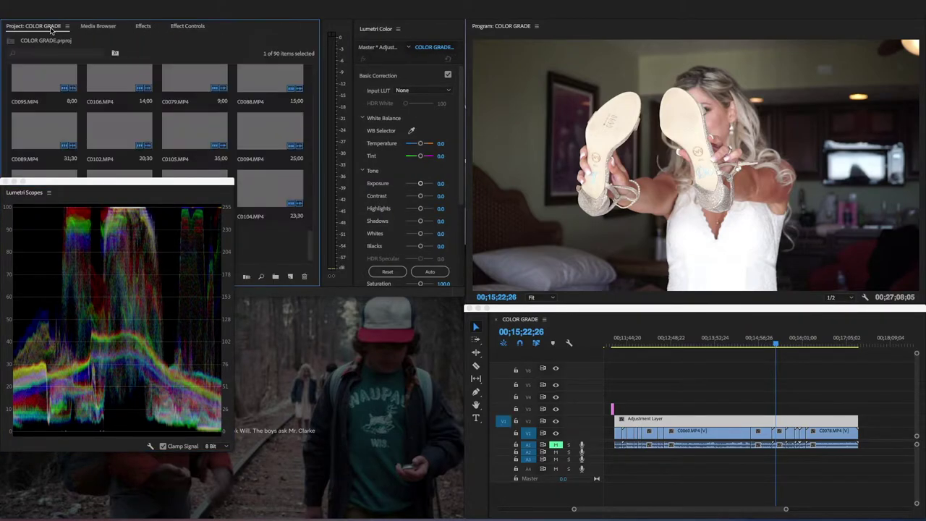
left_click_drag(217, 184, 217, 318)
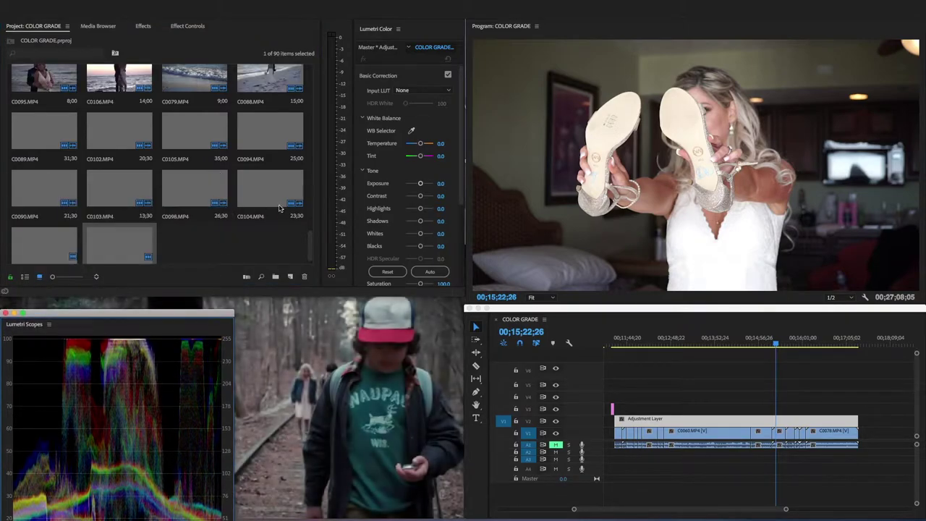
Create a new adjustment layer in the project at 1440 x 1080, 29.97 fps Drop-Frame, with HD Anamorphic 1080 (1.333) pixels.
scroll(230, 242, "up", 1)
right_click(230, 241)
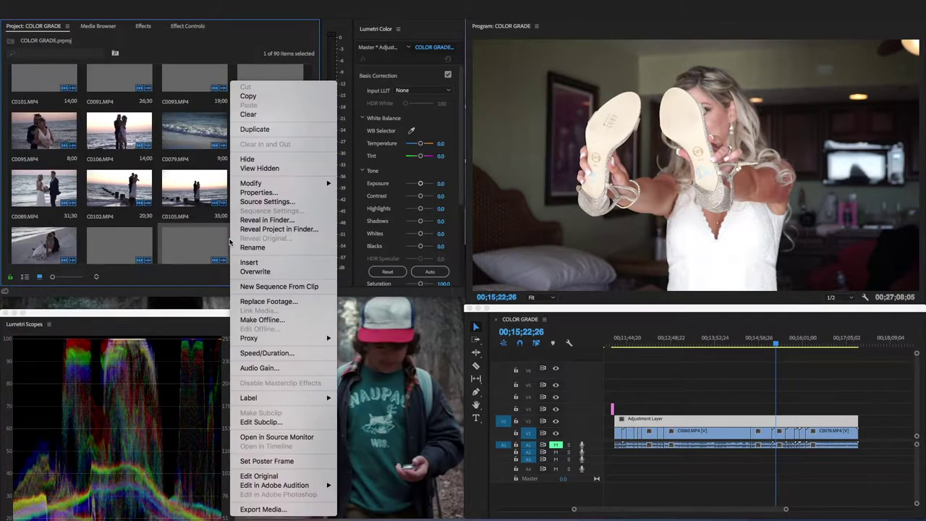
left_click(248, 38)
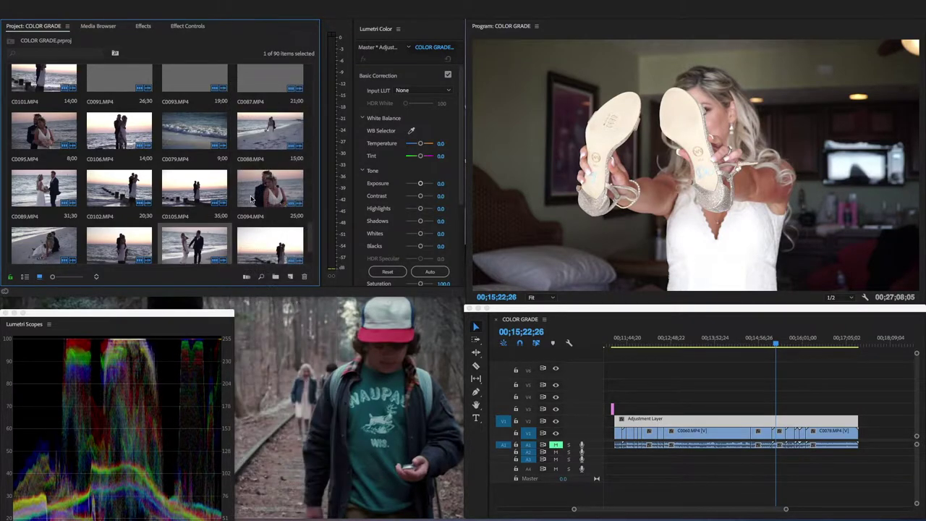
scroll(251, 197, "down", 2)
left_click(211, 253)
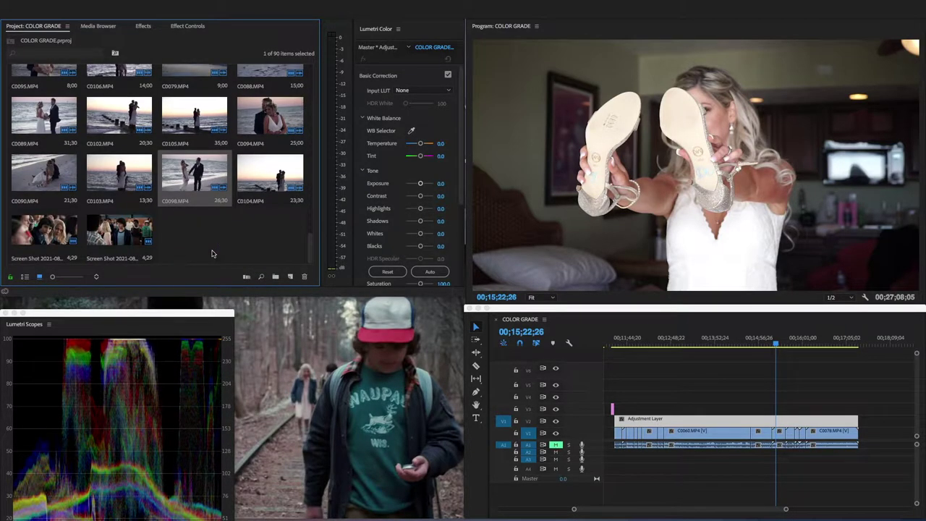
right_click(212, 236)
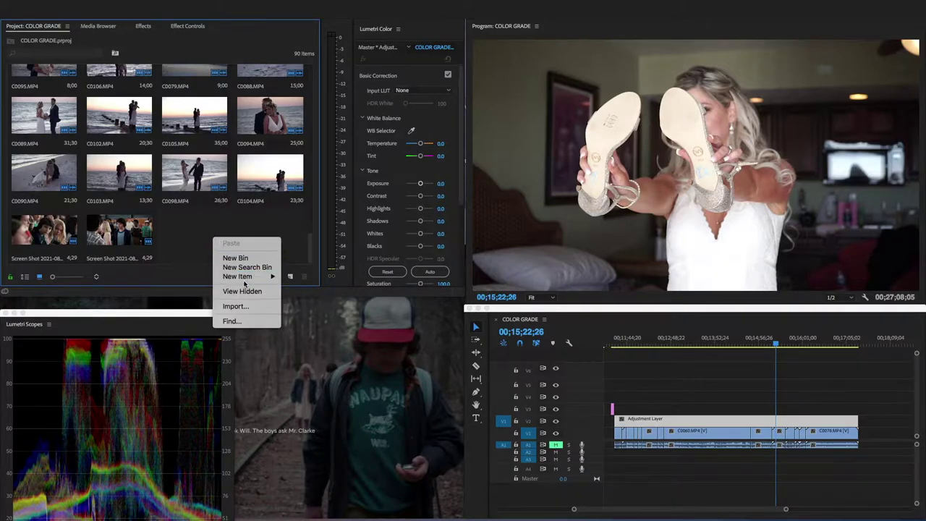
mouse_move(246, 280)
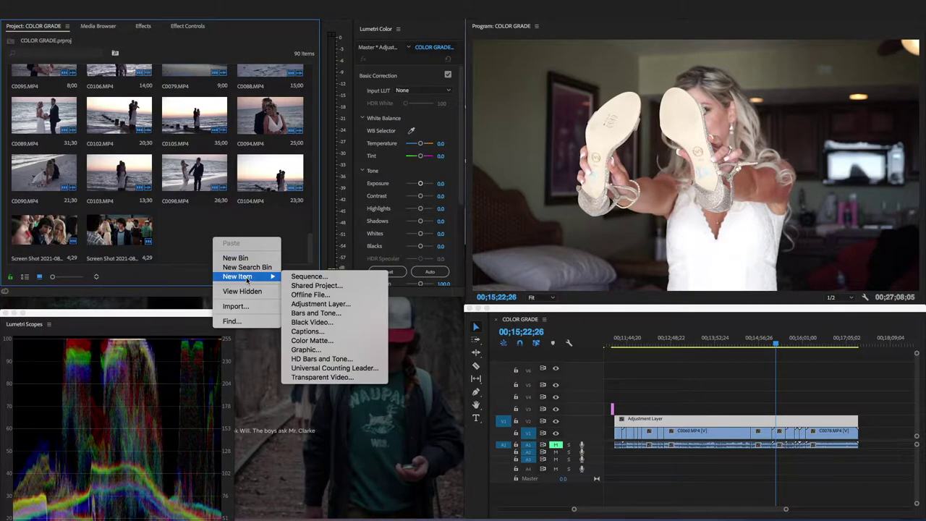
left_click(342, 305)
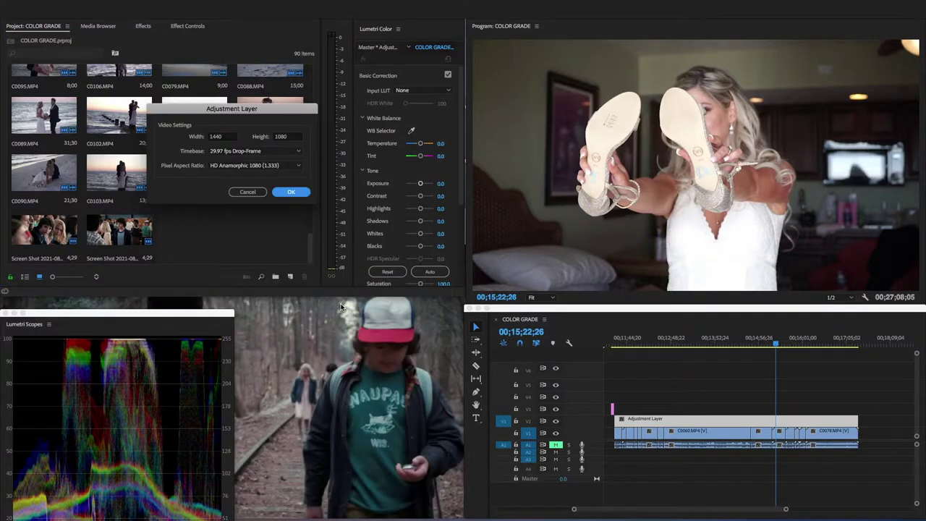
left_click(291, 192)
Place the new adjustment layer on track V3 and extend it to the end of the wedding clips.
left_click_drag(185, 240, 654, 407)
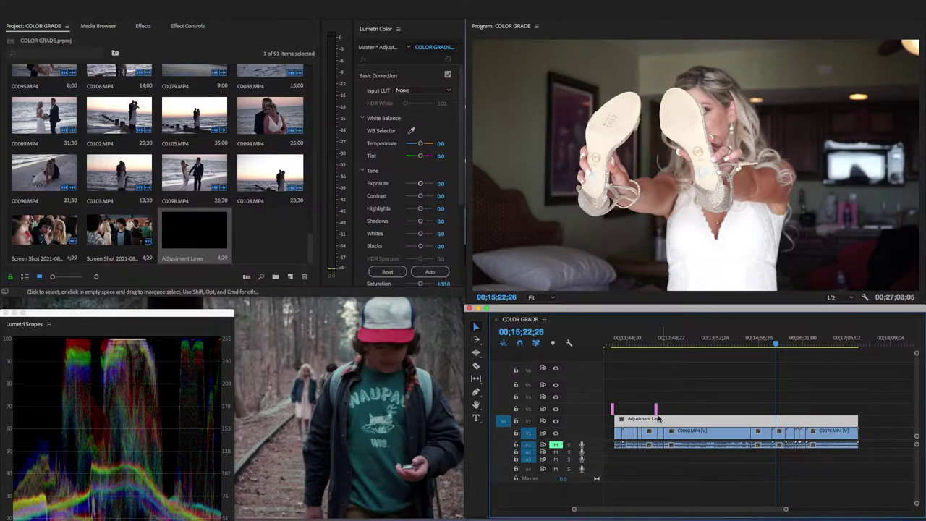
left_click_drag(656, 409, 859, 407)
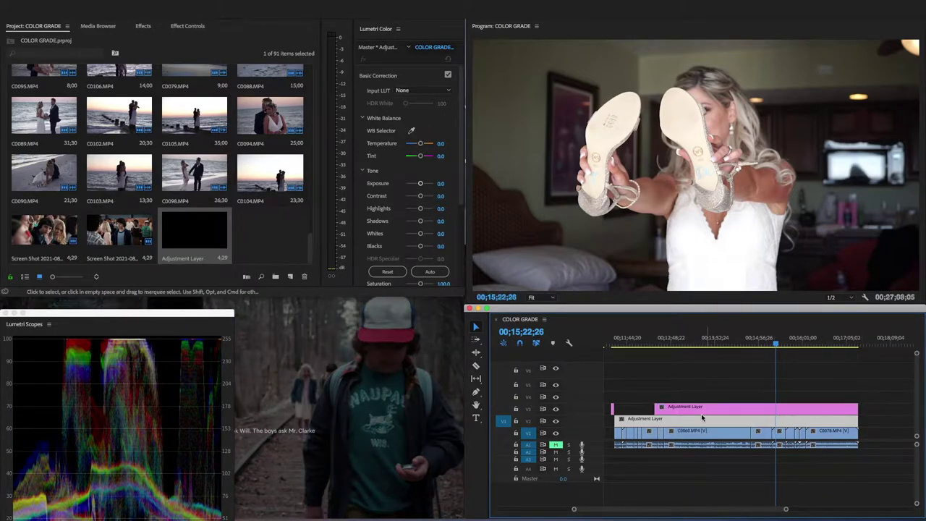
mouse_move(655, 407)
left_mouse_down()
mouse_move(612, 408)
mouse_move(656, 423)
mouse_move(654, 411)
mouse_move(656, 422)
left_mouse_up()
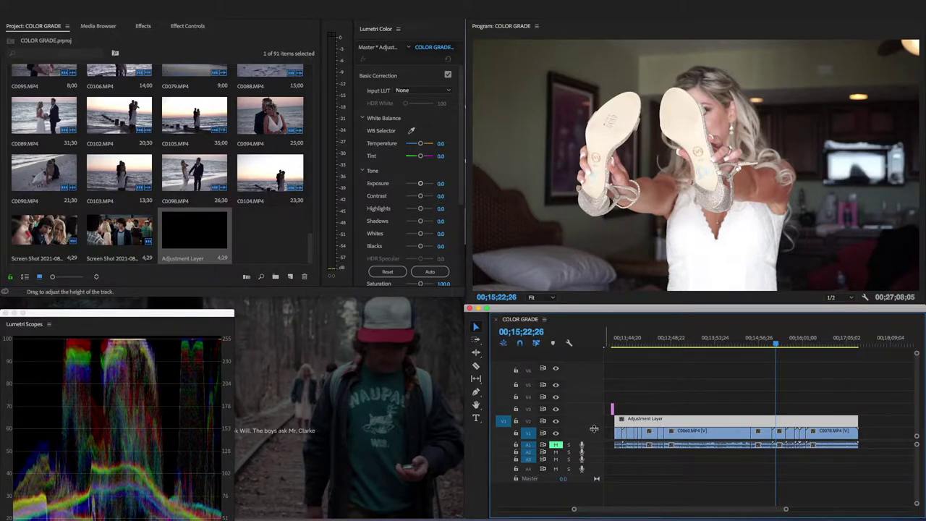
Increase the video track heights to show clip thumbnails and zoom the timeline in on the wedding clips.
scroll(593, 428, "up", 2)
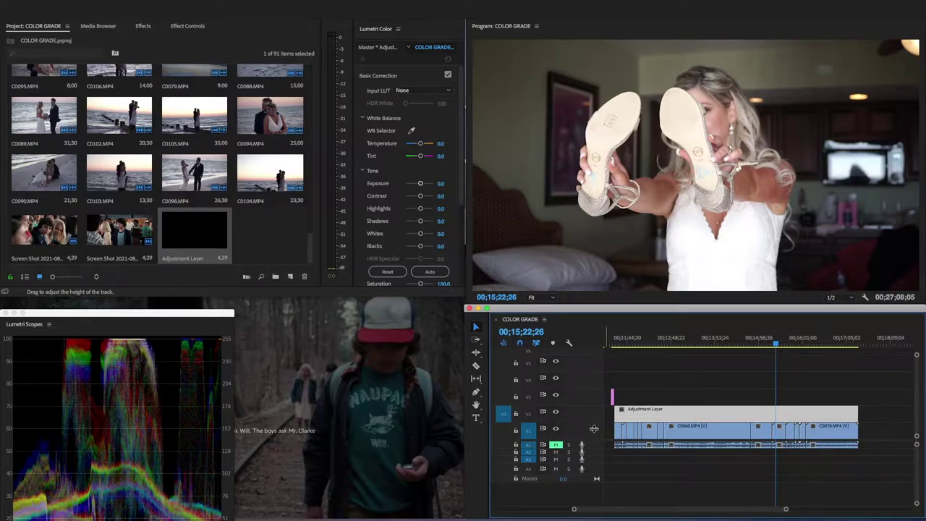
scroll(593, 428, "up", 2)
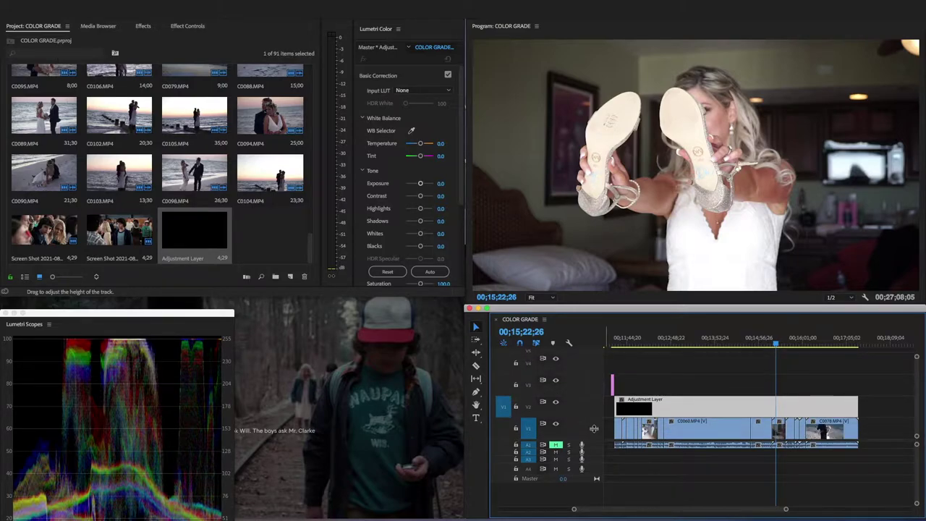
scroll(593, 428, "down", 2)
scroll(593, 428, "up", 2)
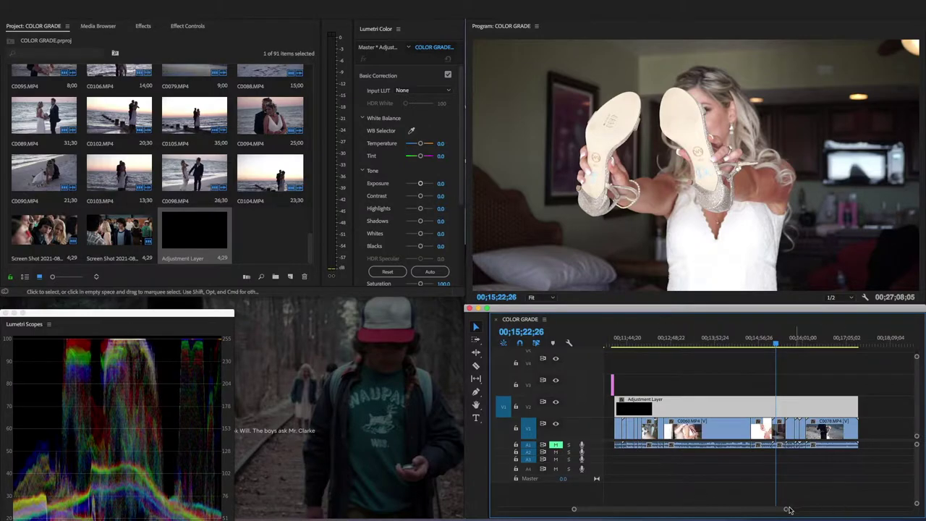
left_click_drag(786, 509, 756, 509)
scroll(712, 434, "up", 1)
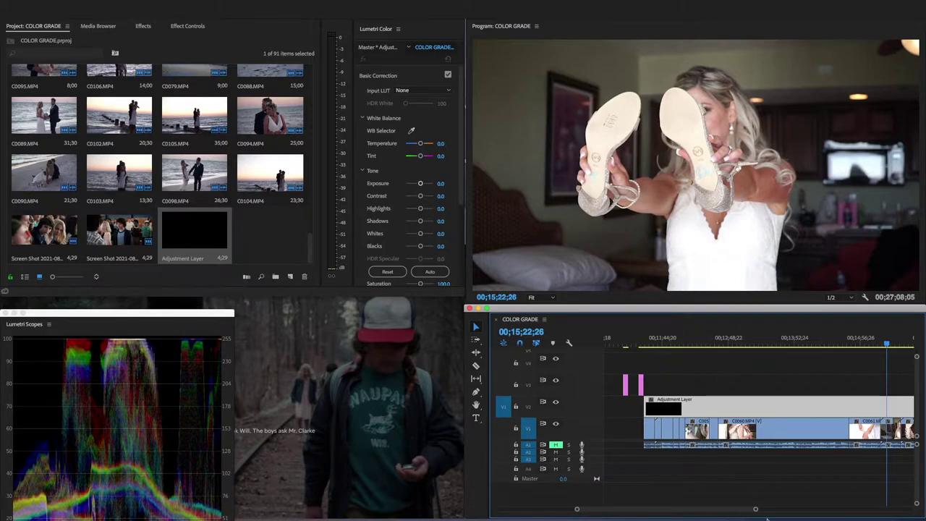
left_click_drag(755, 509, 754, 498)
scroll(754, 497, "up", 5)
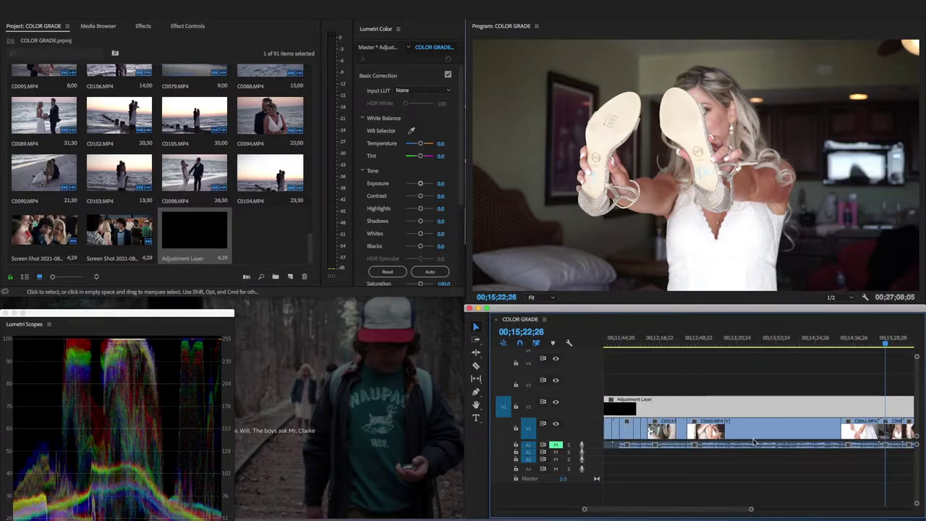
Return the Lumetri Scopes window to its place beside Lumetri Color, with the Stranger Things reference frame visible below both.
left_click(405, 337)
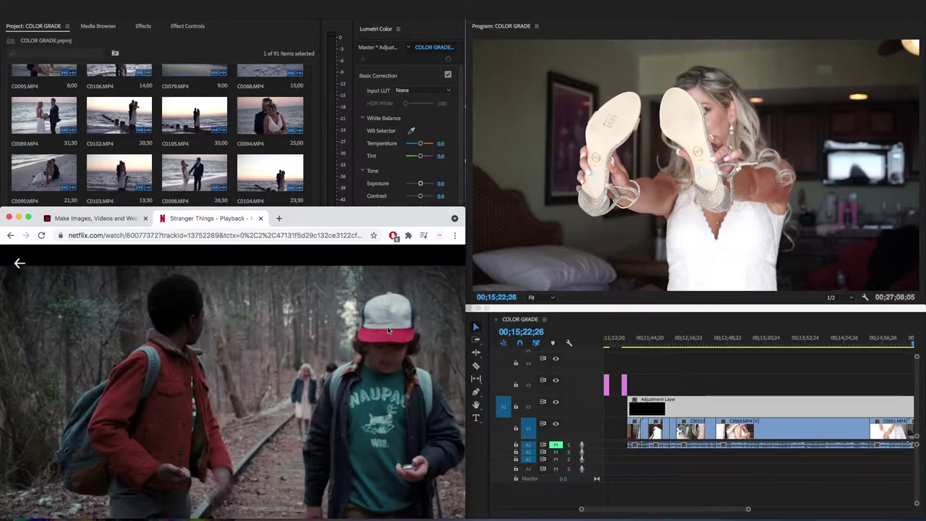
left_click_drag(322, 212, 553, 229)
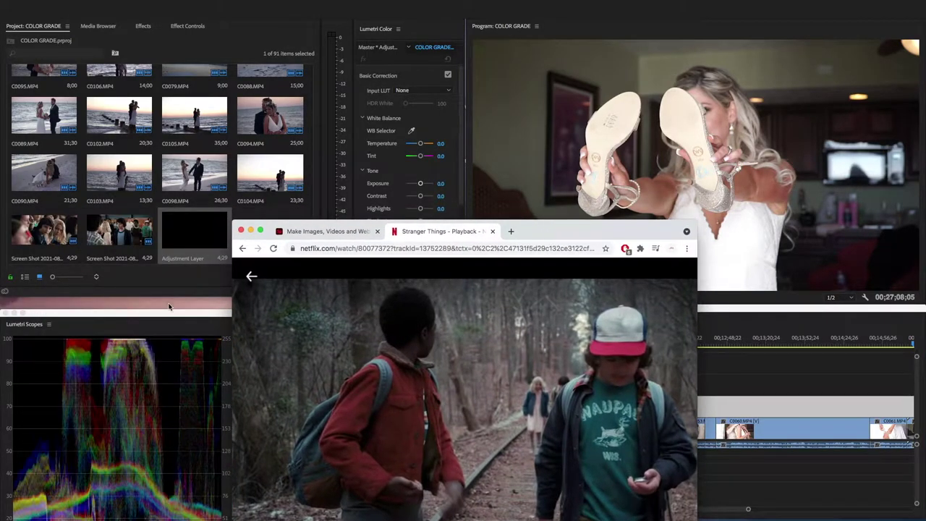
left_click_drag(171, 316, 171, 19)
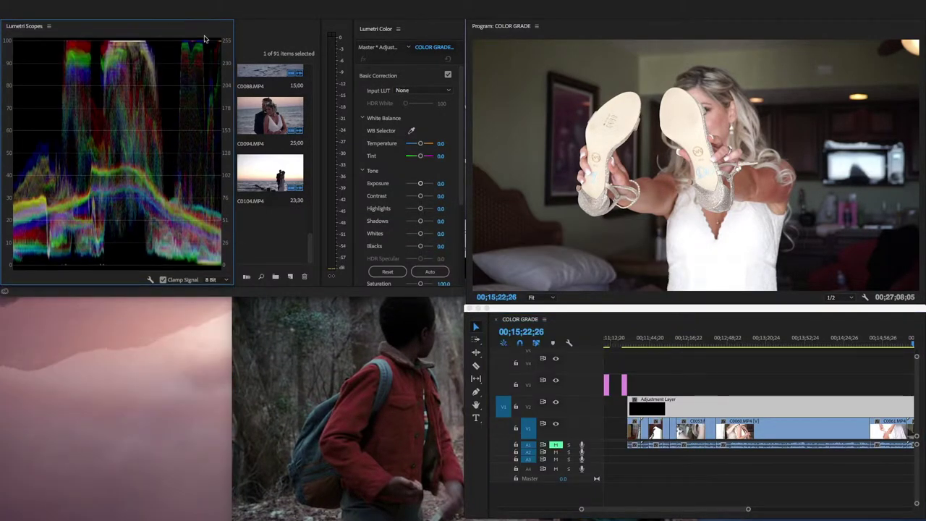
left_click(416, 348)
left_click_drag(537, 237, 310, 221)
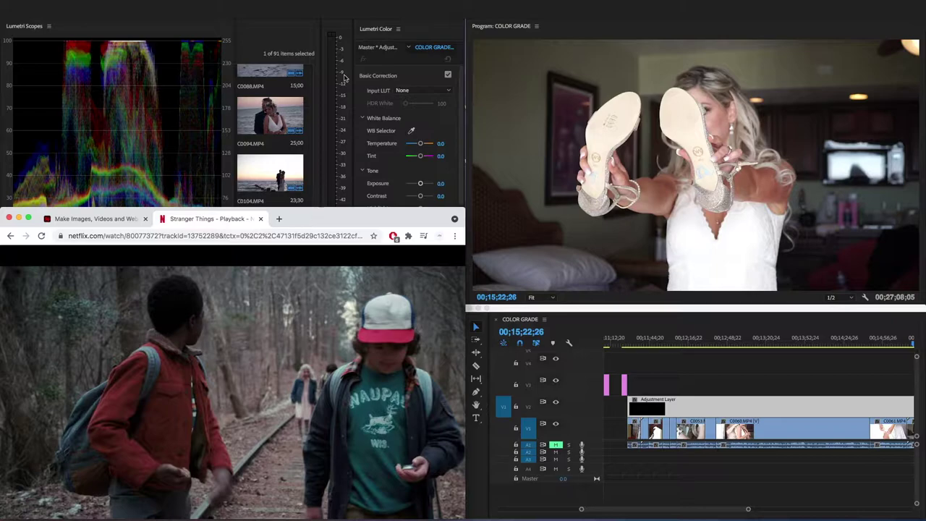
left_click(342, 19)
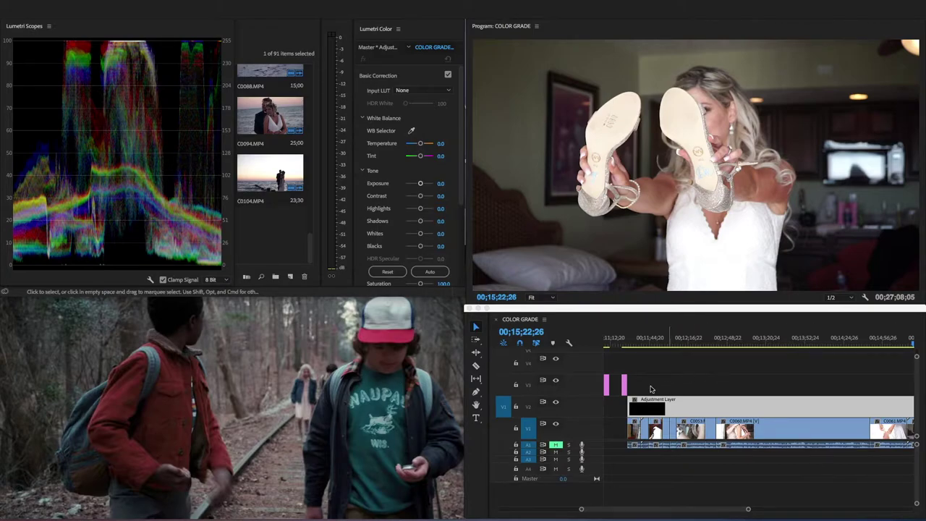
Select the existing long adjustment layer on track V2 above the wedding clips.
left_click(670, 410)
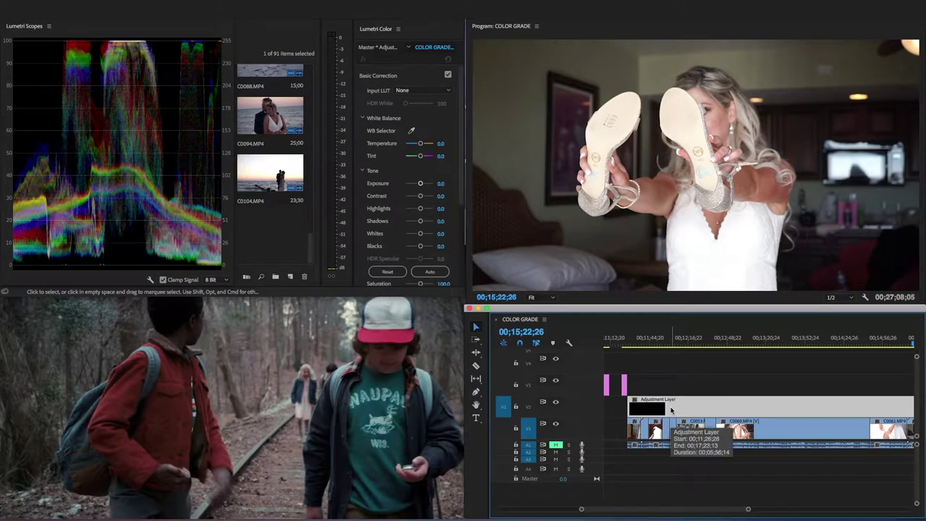
scroll(687, 410, "left", 3)
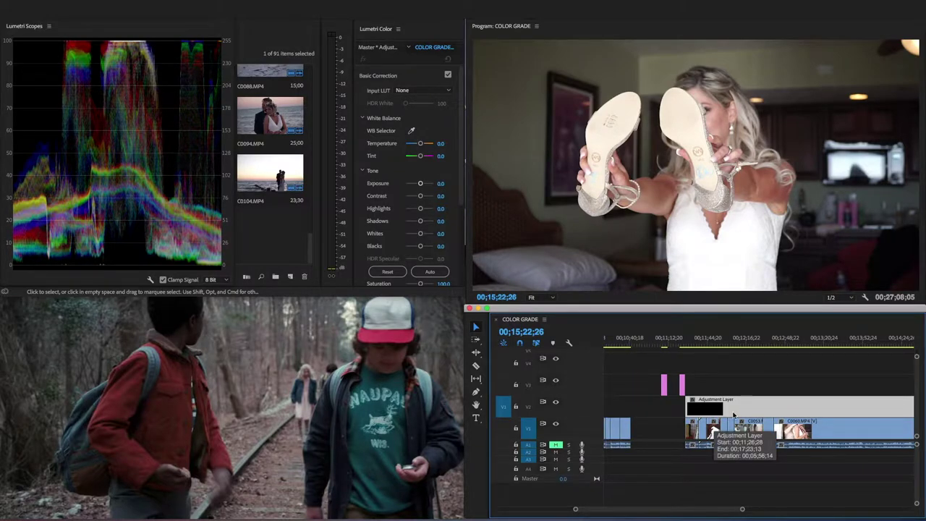
scroll(729, 414, "right", 4)
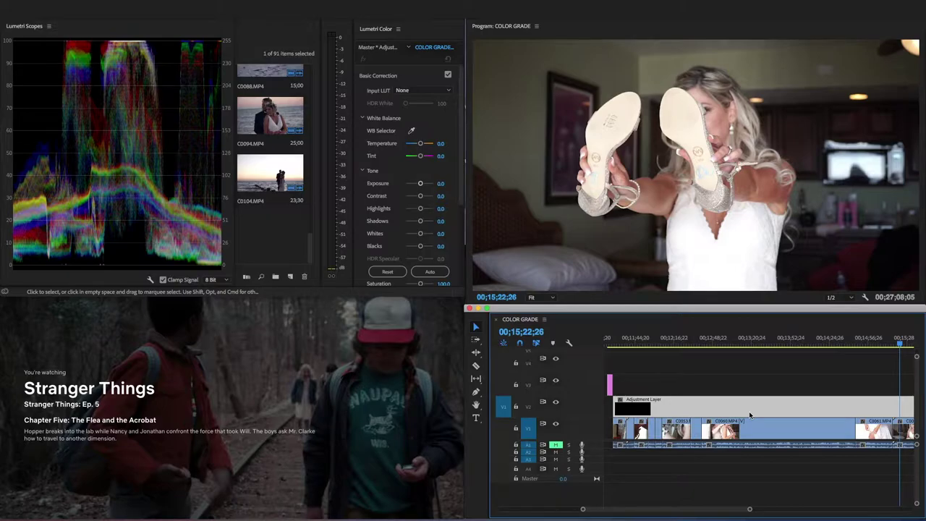
Preview the wedding hair-styling shots under the adjustment layer, stopping at 00;12;10;26.
left_click(678, 343)
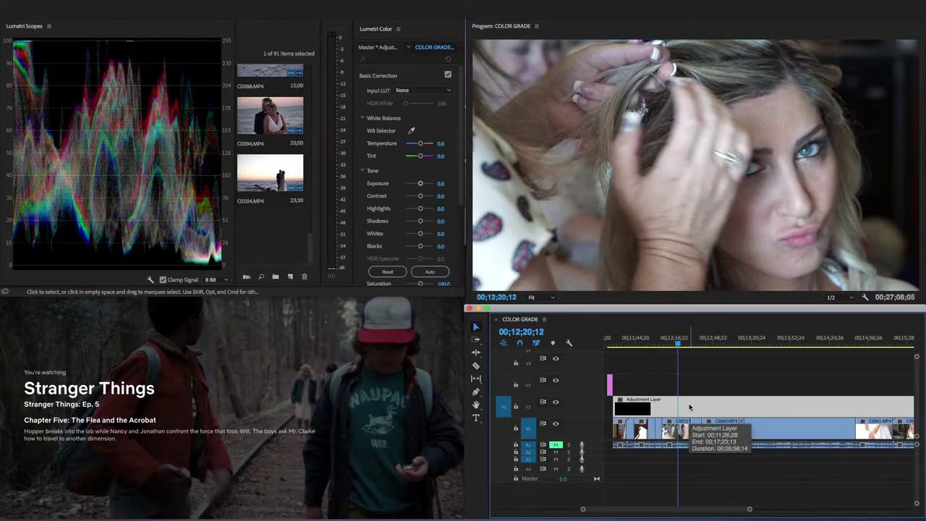
left_click(666, 343)
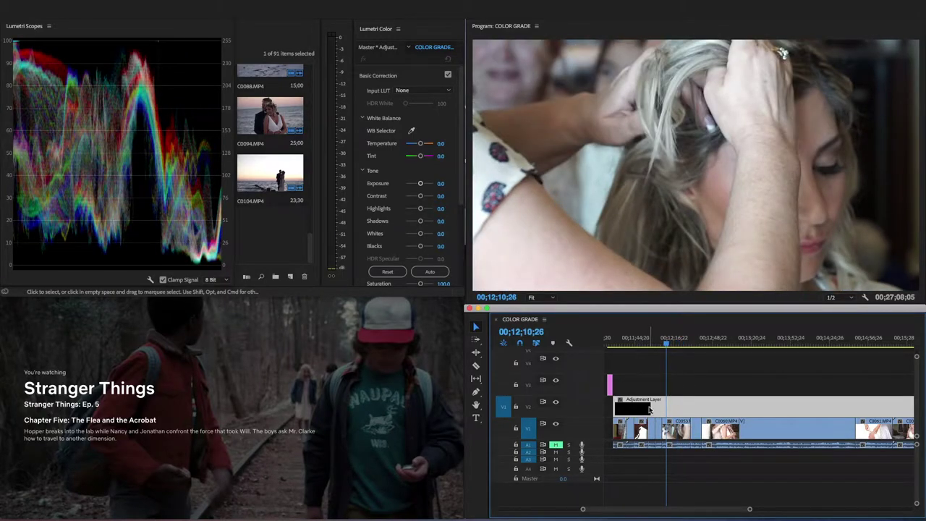
Switch to the Chrome window playing Stranger Things, move it up and enlarge it in height and width to fit the player.
left_click(262, 373)
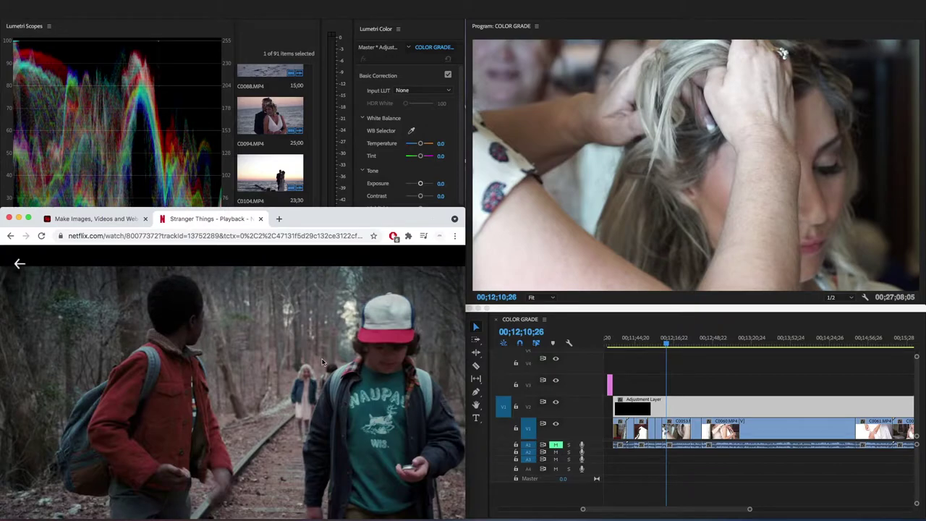
left_click_drag(409, 218, 462, 173)
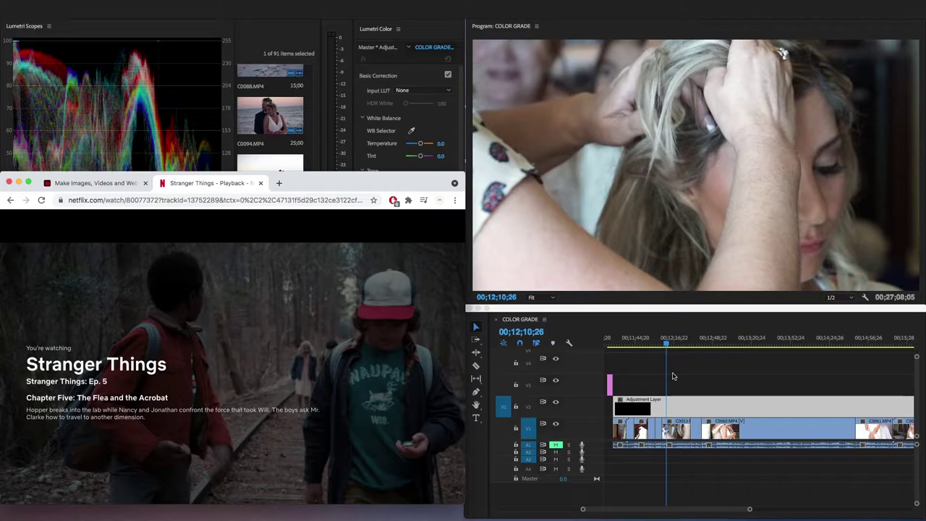
left_click(334, 305)
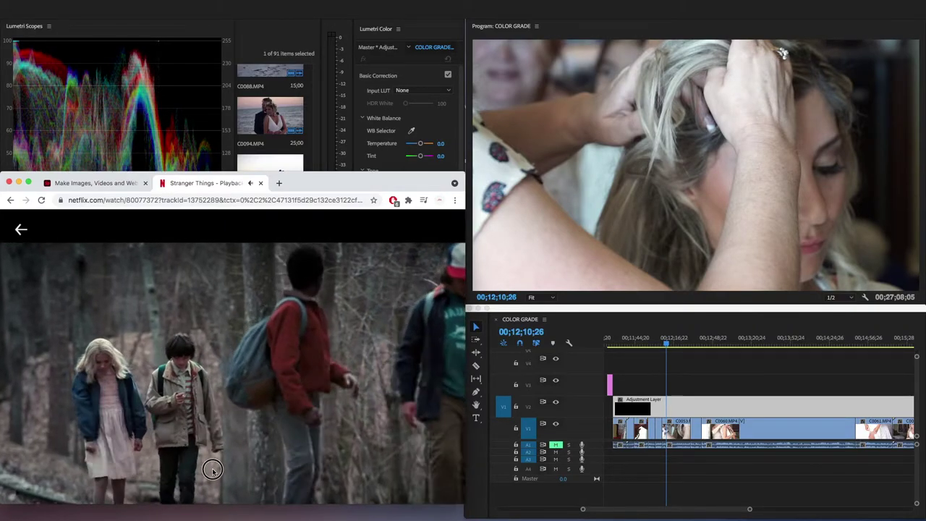
left_click(274, 334)
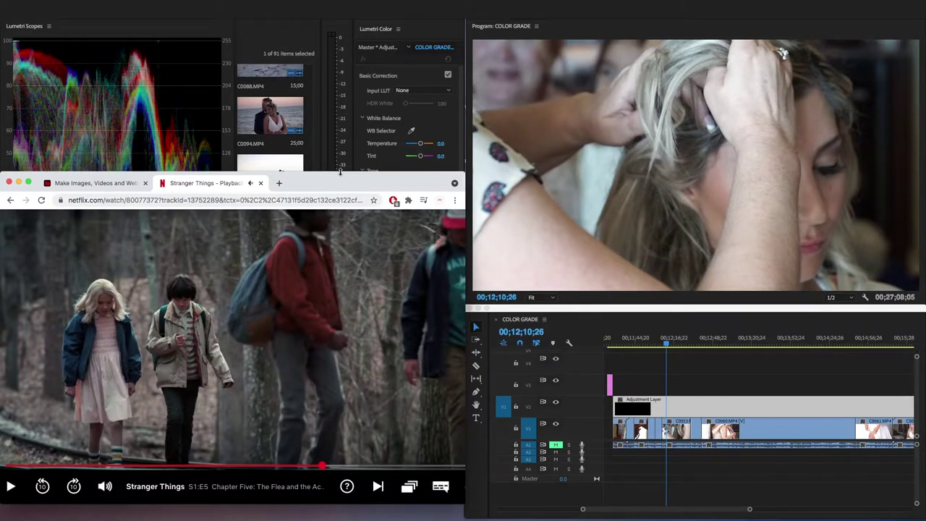
left_click_drag(340, 171, 339, 144)
mouse_move(441, 500)
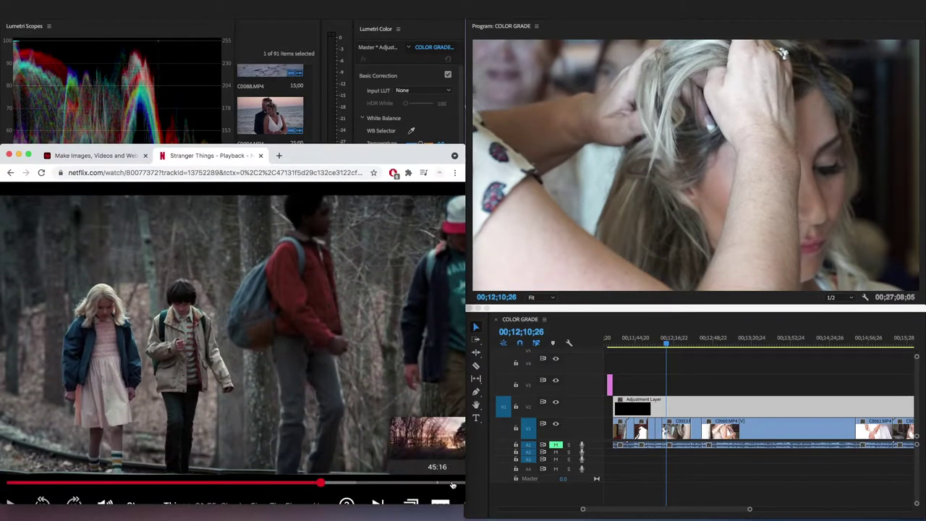
left_click_drag(466, 504, 493, 504)
Restore the page zoom to 100% and pause the episode on the two boys facing each other on the railroad tracks.
left_click(394, 324)
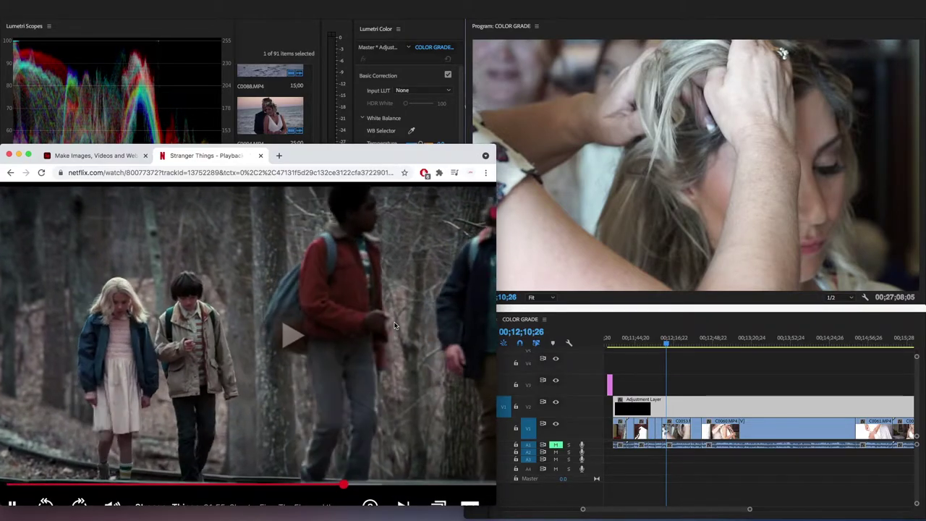
left_click(394, 323)
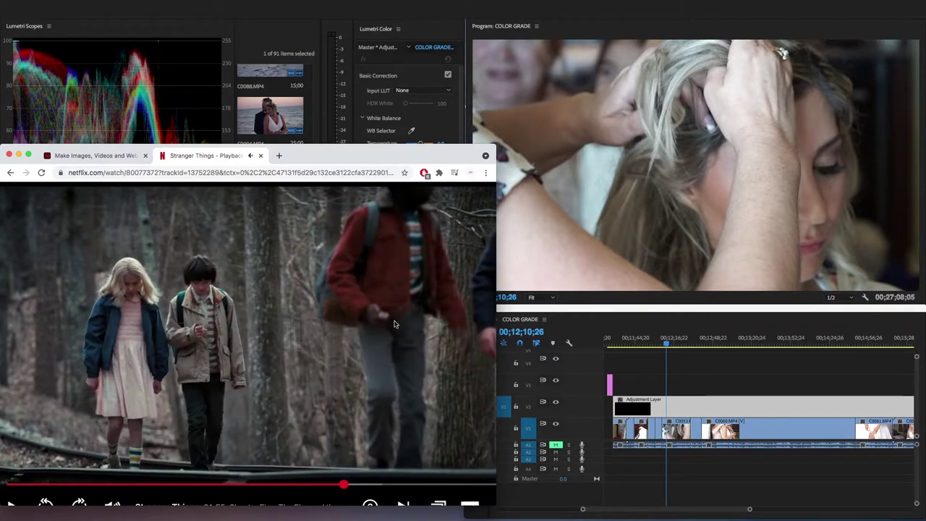
key("super+minus")
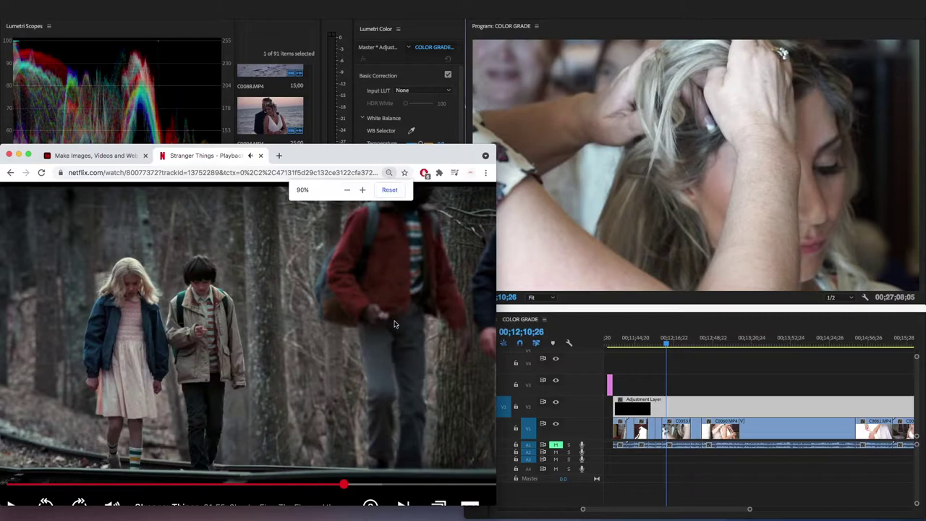
left_click(384, 190)
left_click(224, 354)
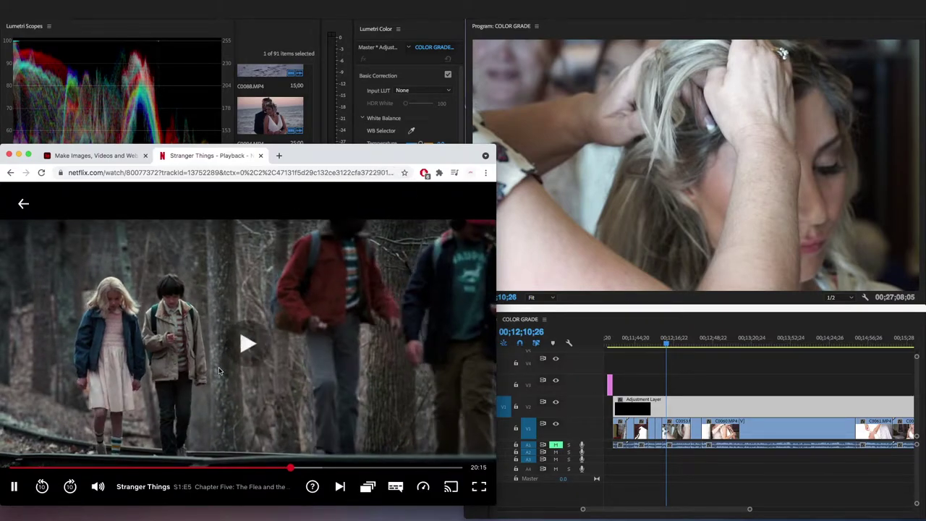
left_click(292, 355)
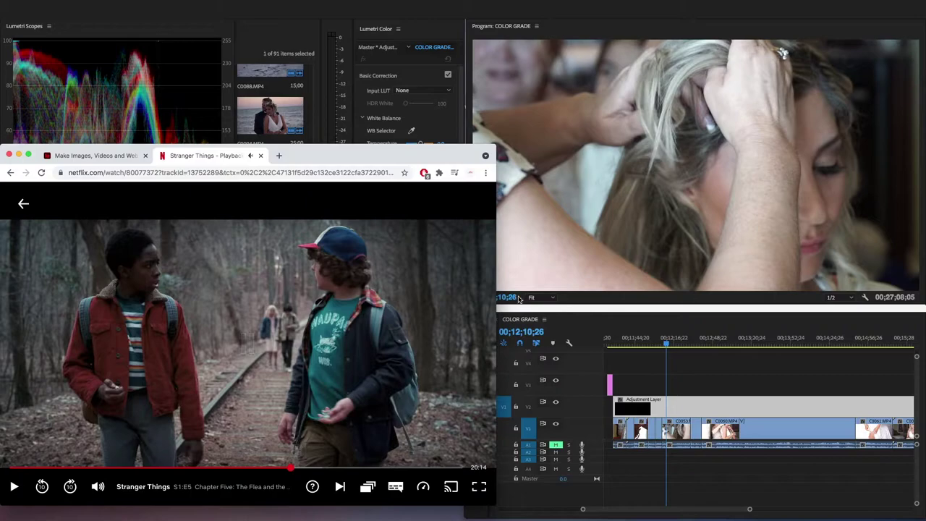
Return to Premiere Pro, select the V2 adjustment layer and park the playhead on the smiling bride shot at 00;14;32;10.
left_click(570, 310)
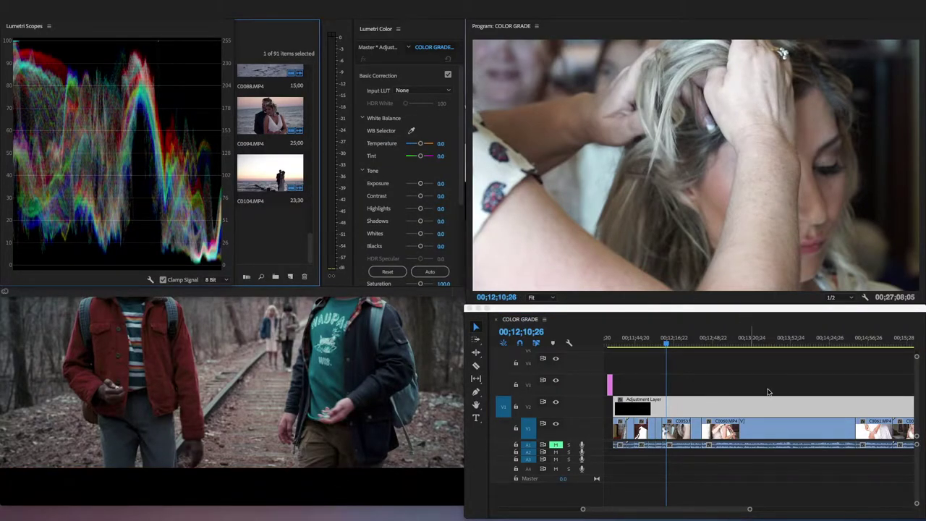
left_click(649, 410)
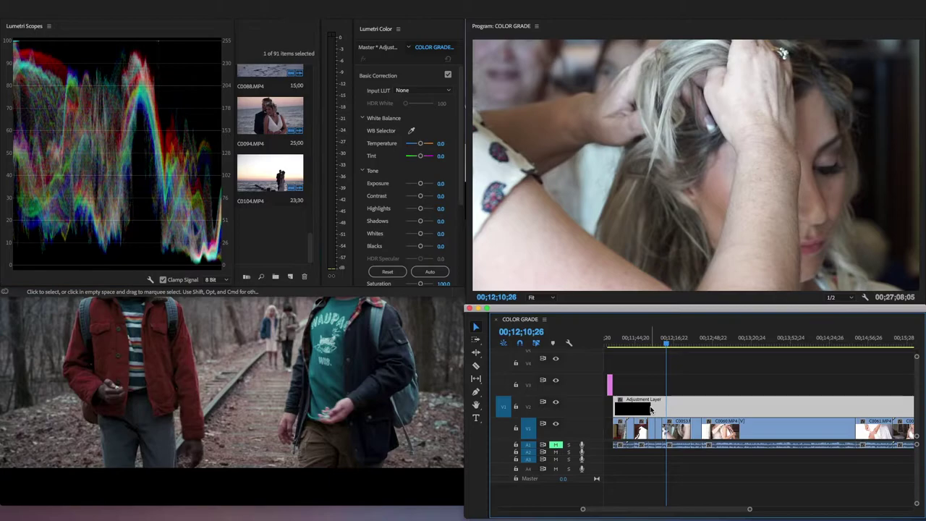
left_click(620, 344)
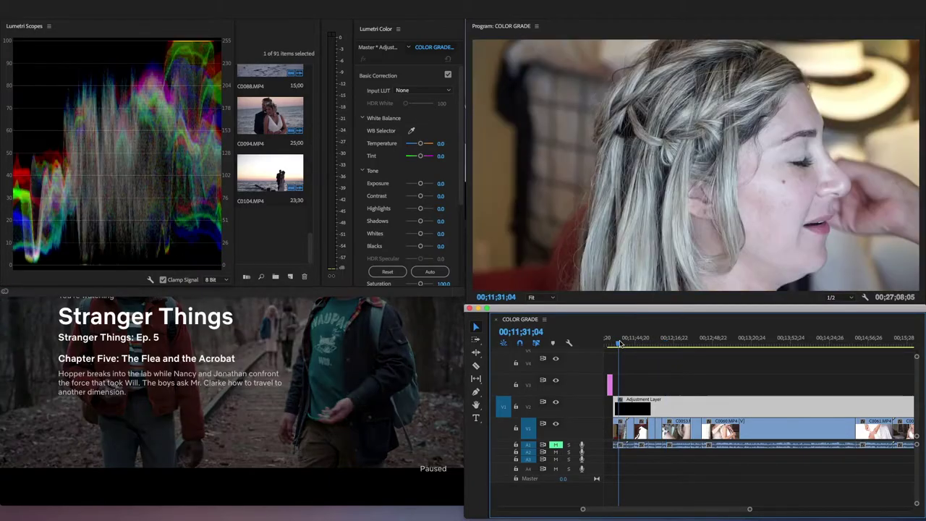
left_click(765, 344)
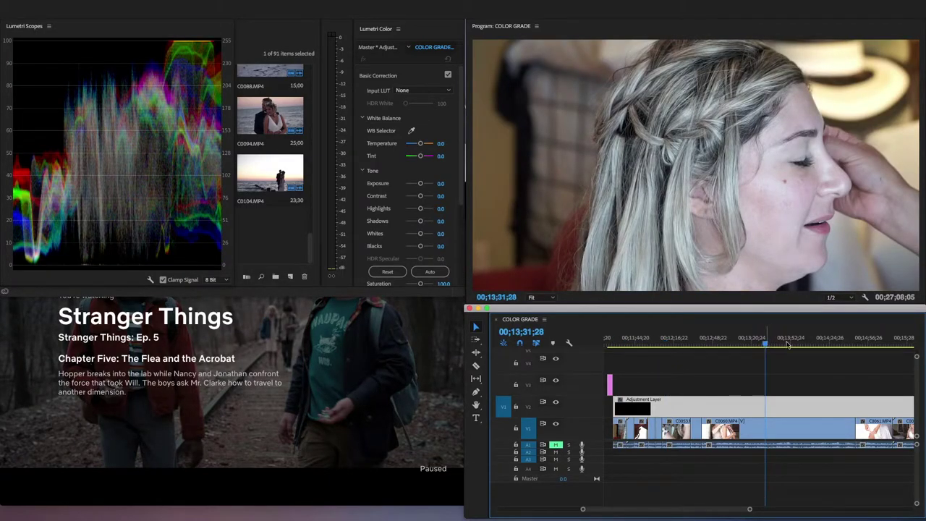
left_click(831, 344)
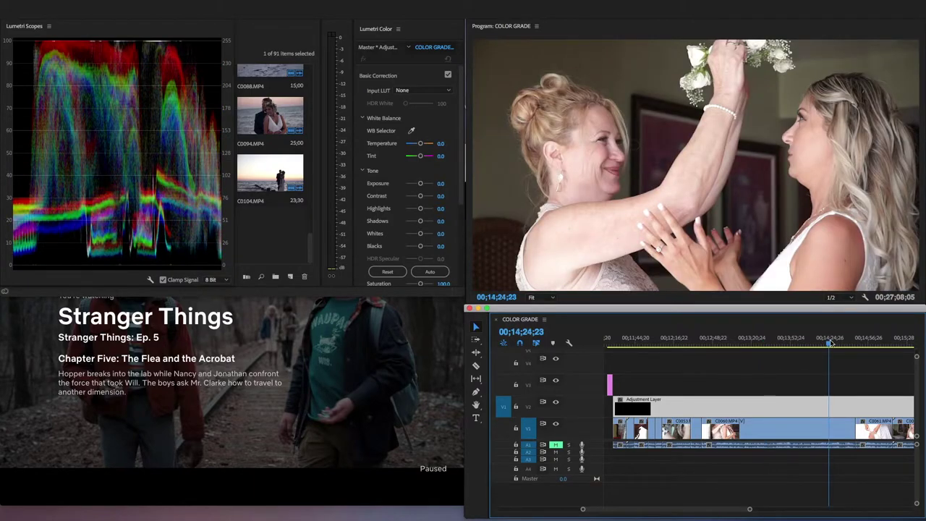
left_click(812, 345)
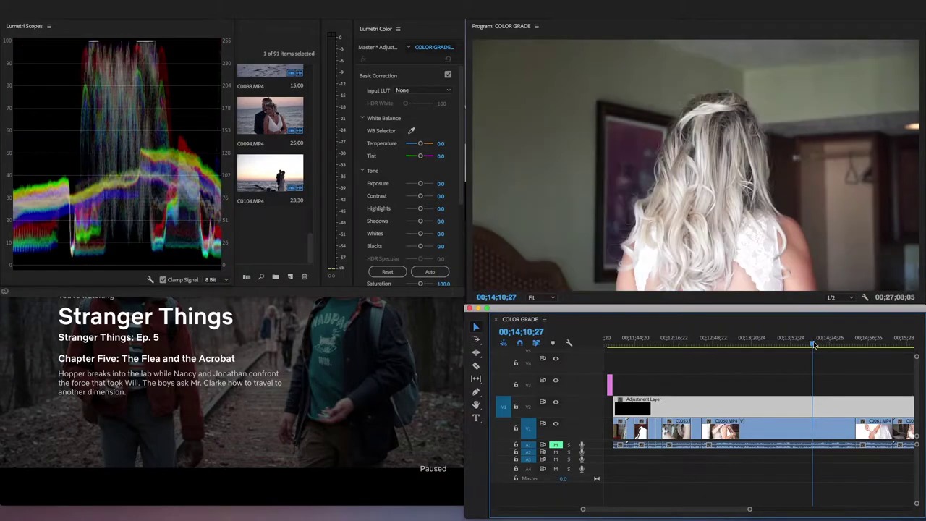
left_click(838, 343)
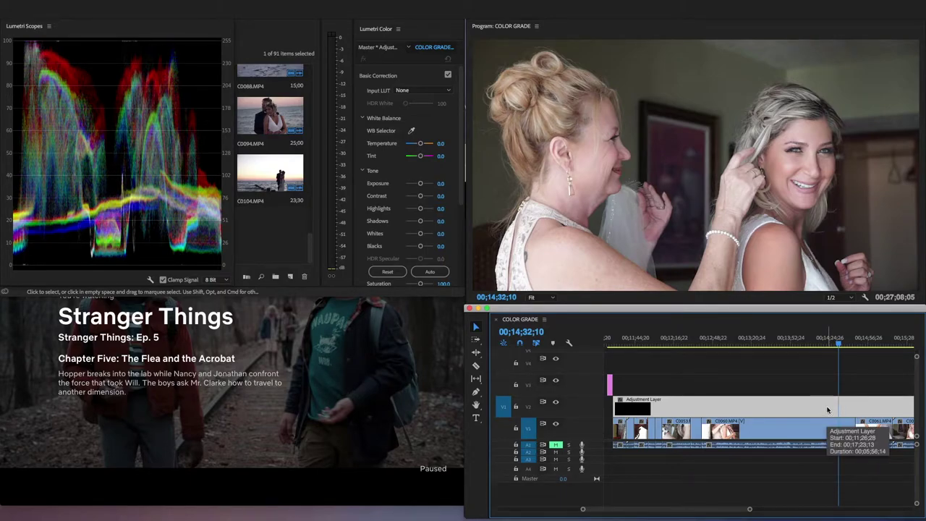
Widen the Lumetri Color panel up to the scopes, covering the Project panel, and activate Lumetri Color from the list of workspace panels.
left_click(311, 284)
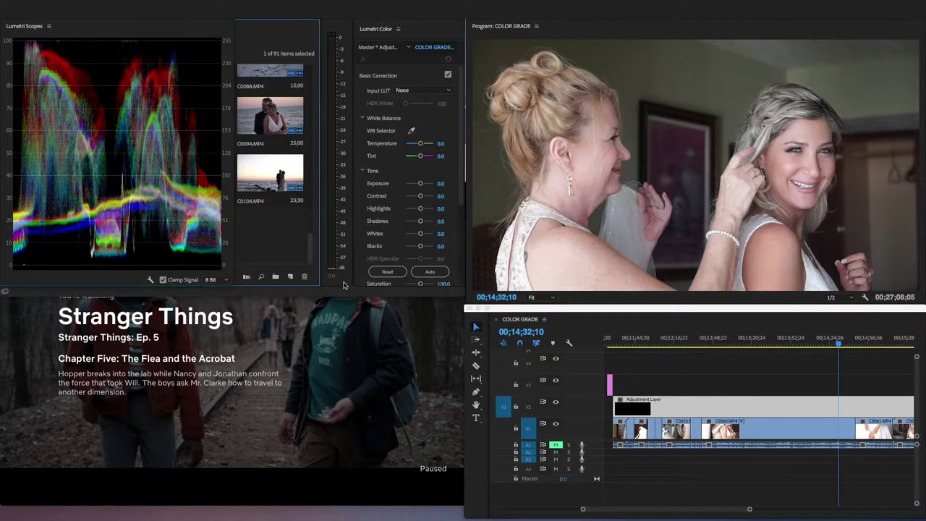
left_click_drag(353, 282, 239, 284)
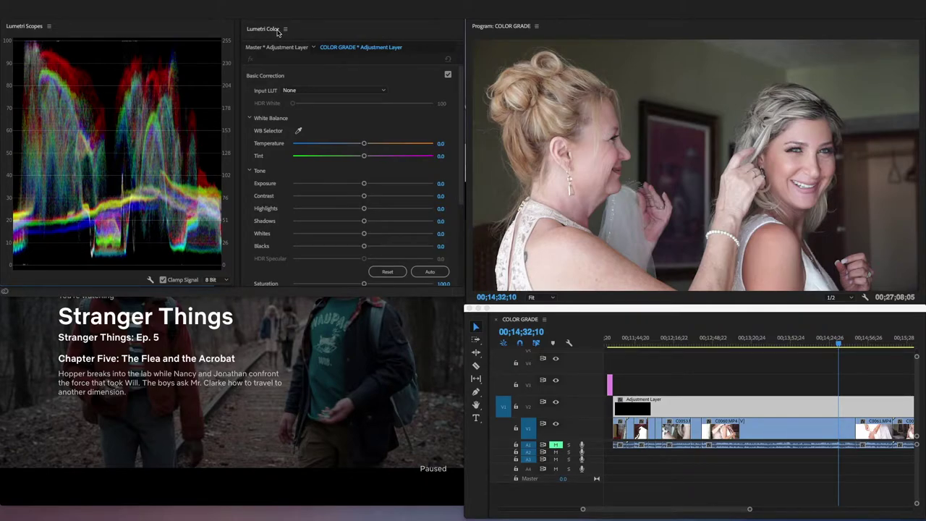
left_click(275, 8)
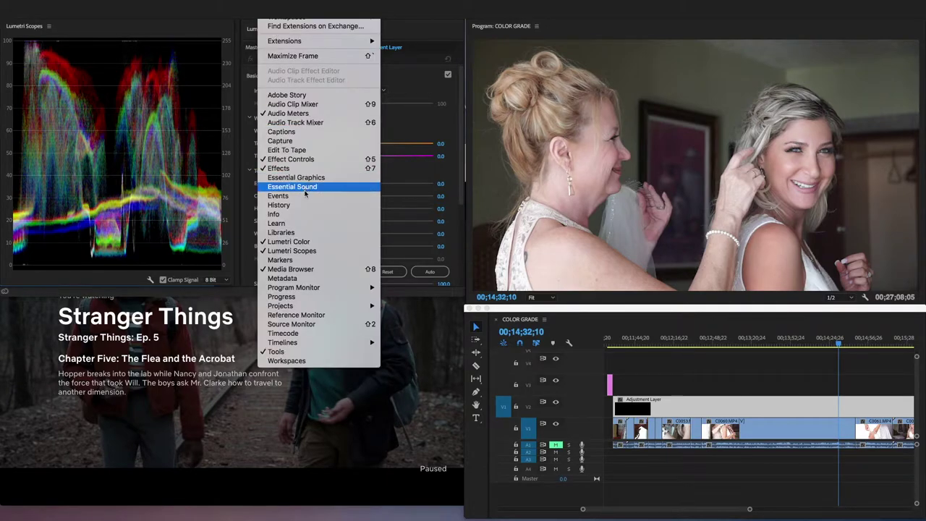
left_click(309, 245)
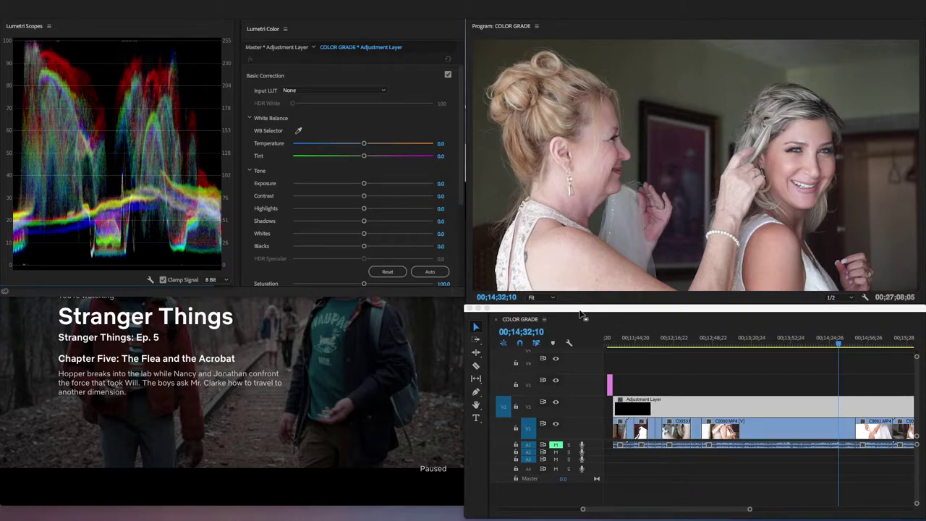
Try to undock the COLOR GRADE timeline panel as a floating window below the Program monitor.
left_click_drag(585, 313, 609, 316)
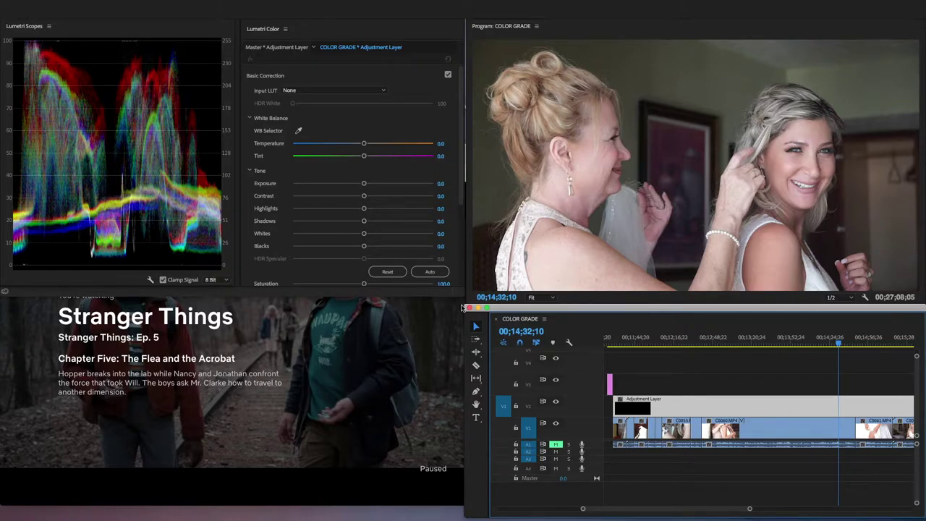
mouse_move(453, 303)
left_click(544, 319)
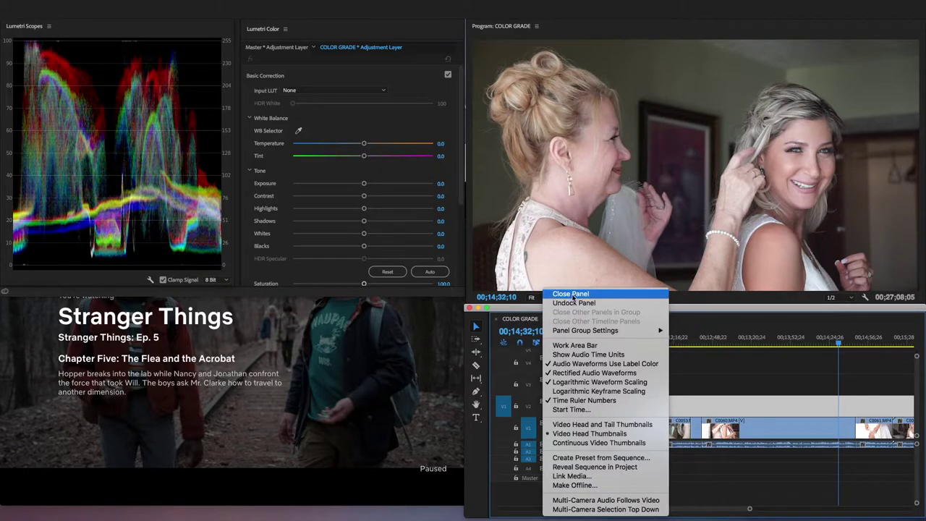
left_click(571, 307)
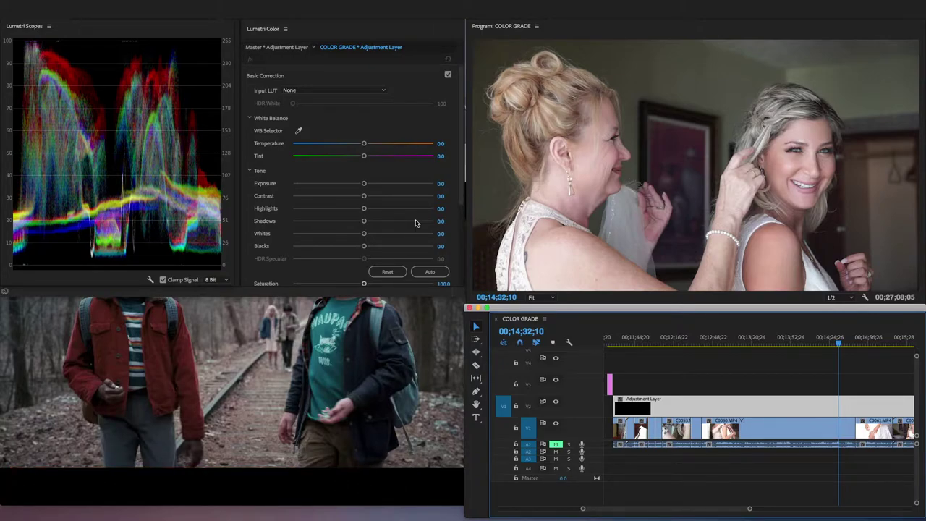
Resize the floating timeline window to half the screen width and restore the layout with the reference frame below the Lumetri panels.
left_click_drag(465, 320, 25, 352)
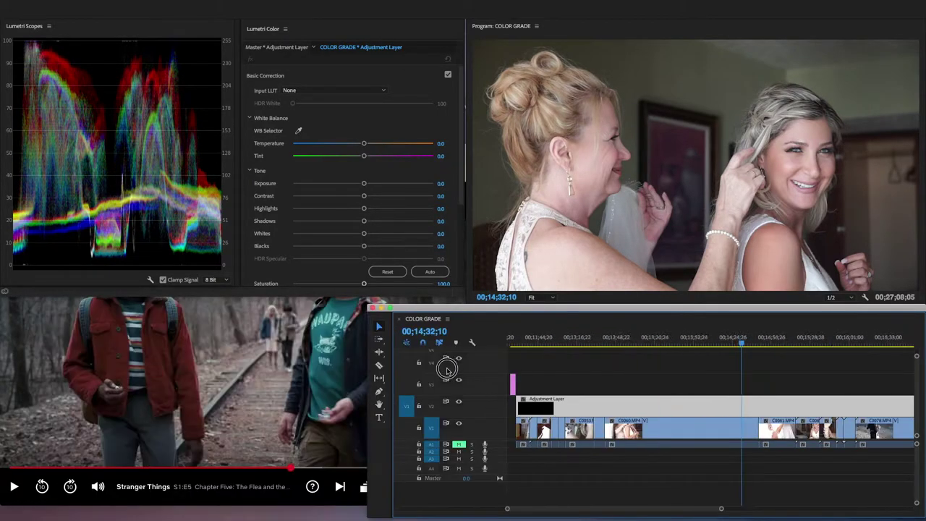
mouse_move(447, 370)
left_mouse_down()
mouse_move(475, 362)
mouse_move(465, 367)
left_mouse_up()
left_click(366, 347)
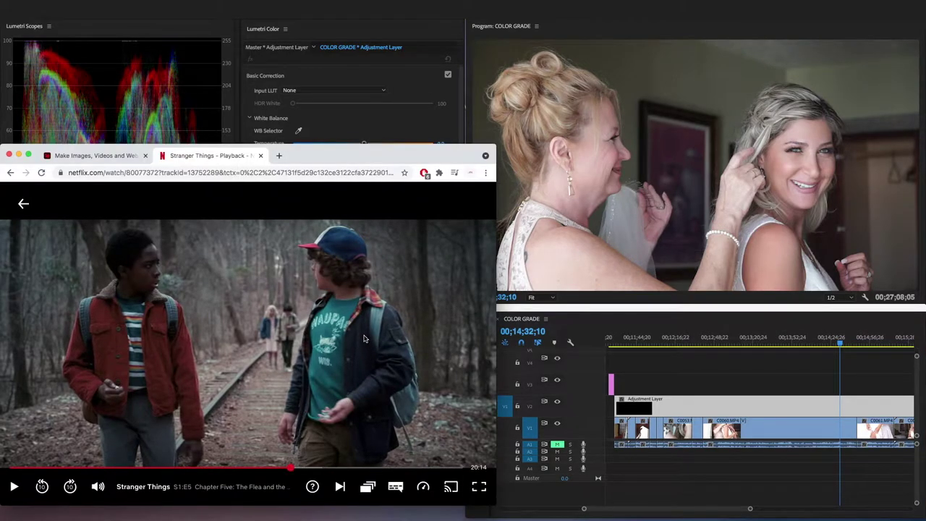
left_click(512, 22)
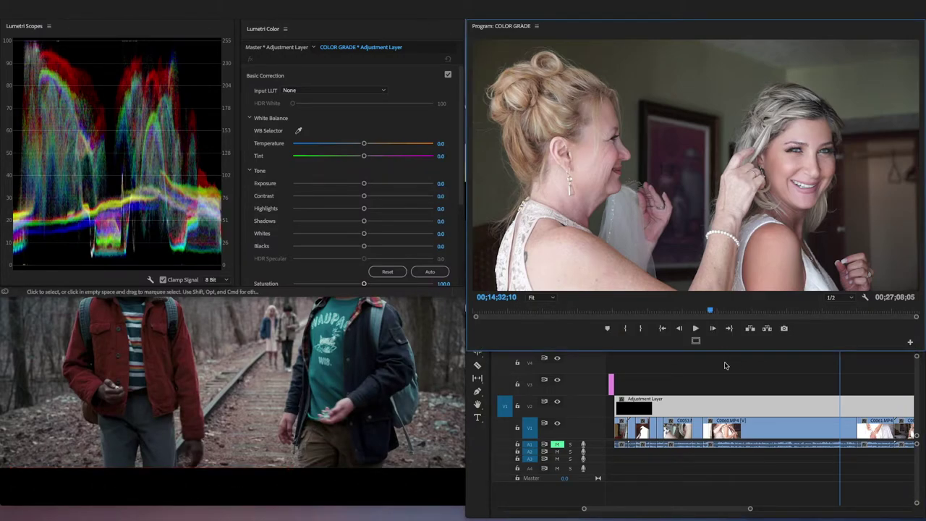
left_click(723, 379)
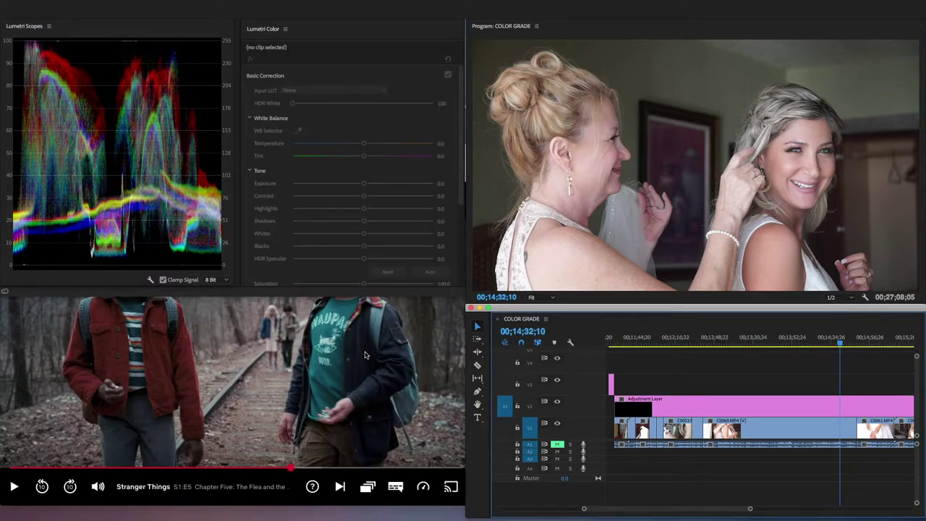
Select the adjustment layer on track V2 and warm its white balance by setting Temperature to 17.8.
left_click(741, 397)
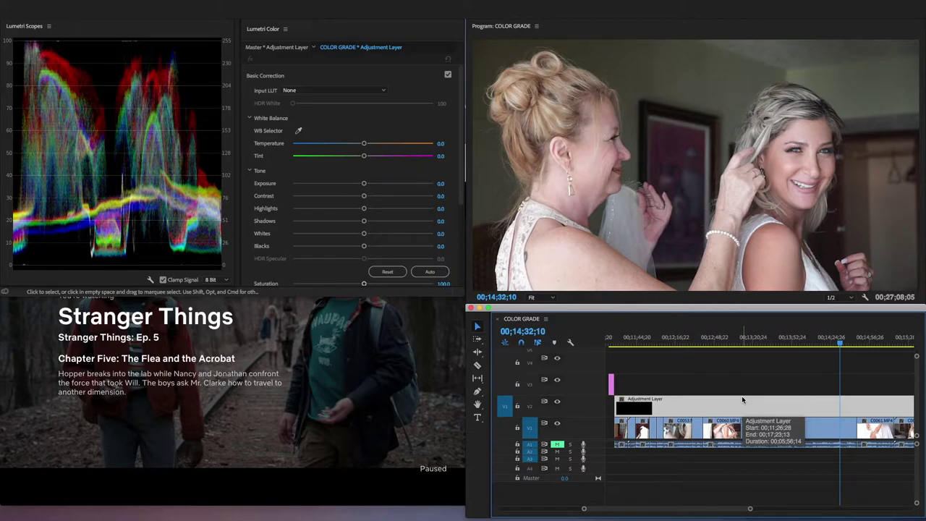
left_click(745, 400)
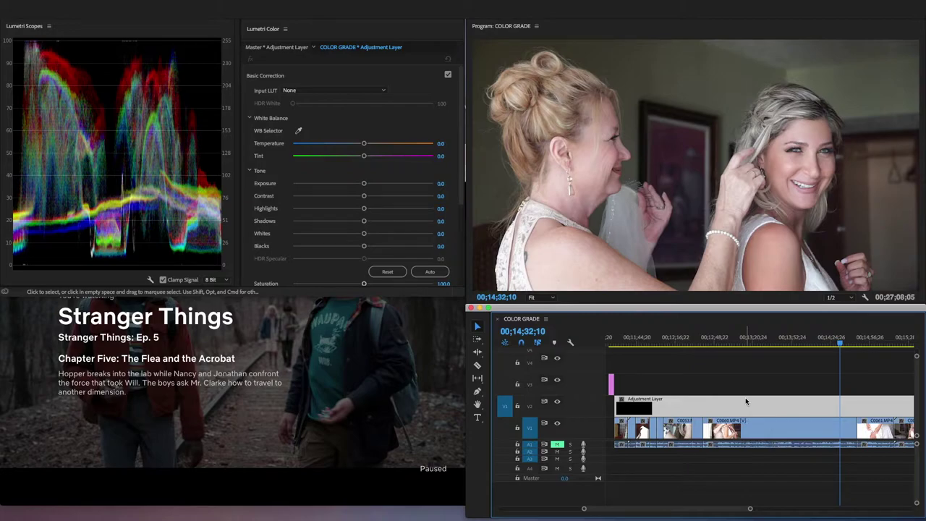
left_click(746, 399)
left_click_drag(366, 145, 374, 144)
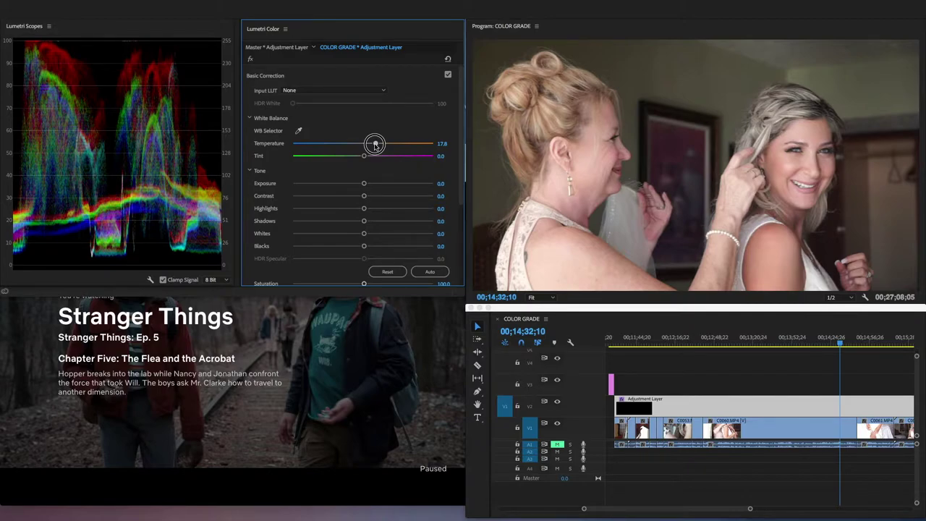
Set the adjustment layer's Tint to -2.1 and lower its Exposure to about -0.2.
left_click_drag(374, 144, 375, 183)
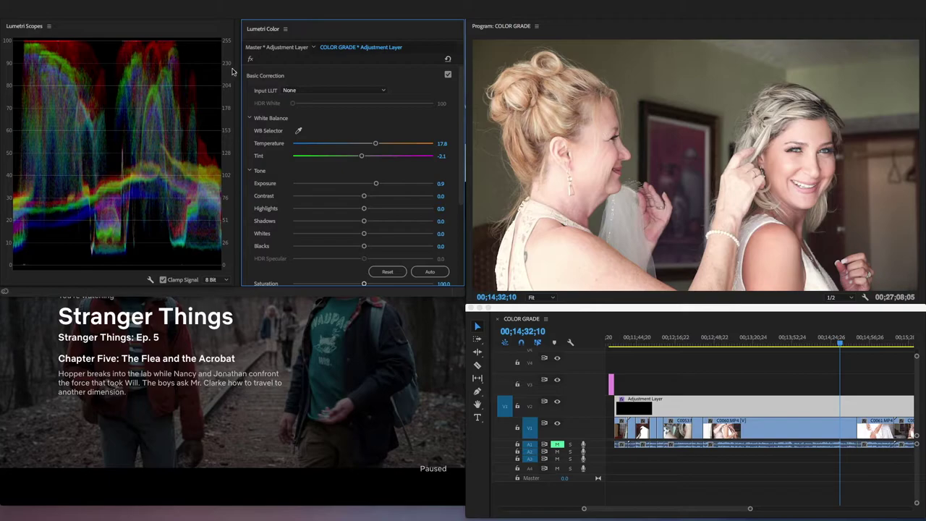
left_click(375, 183)
left_click_drag(375, 184, 360, 186)
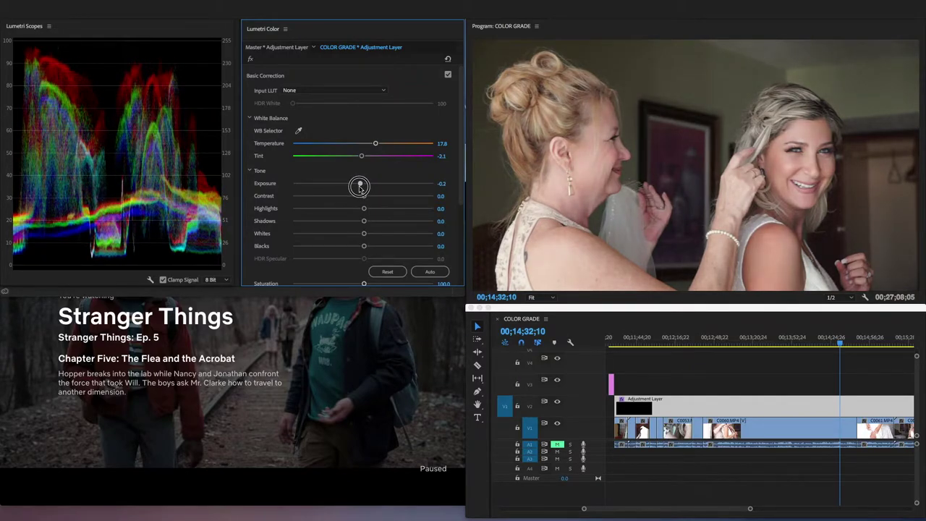
Keep the adjustment layer's Exposure at -0.2 and set Contrast to 8.9 and Highlights to 22.6.
left_click_drag(359, 186, 361, 187)
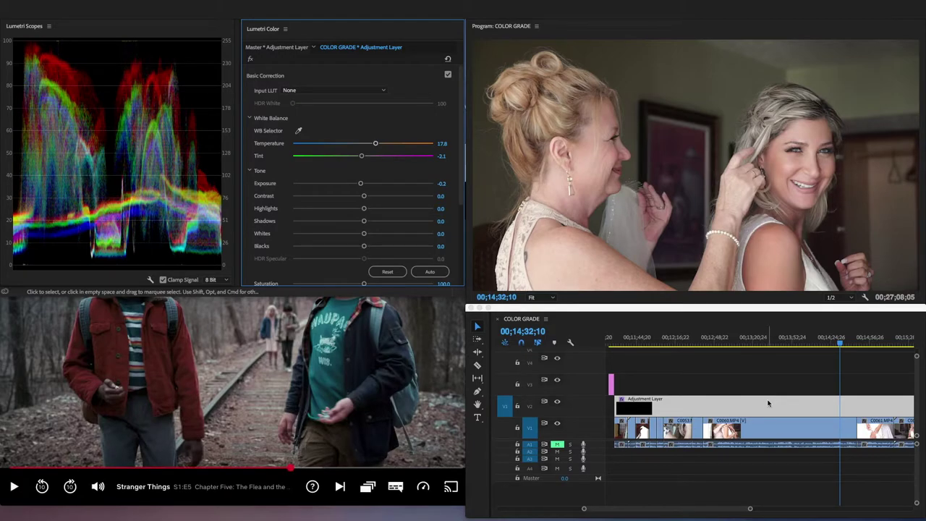
mouse_move(356, 200)
left_mouse_down()
mouse_move(404, 194)
mouse_move(369, 197)
left_mouse_up()
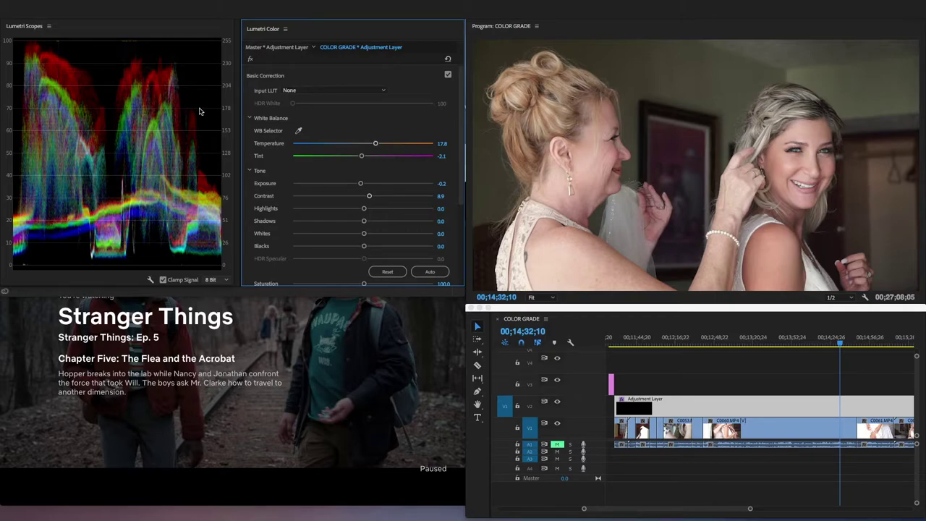
left_click_drag(363, 208, 378, 209)
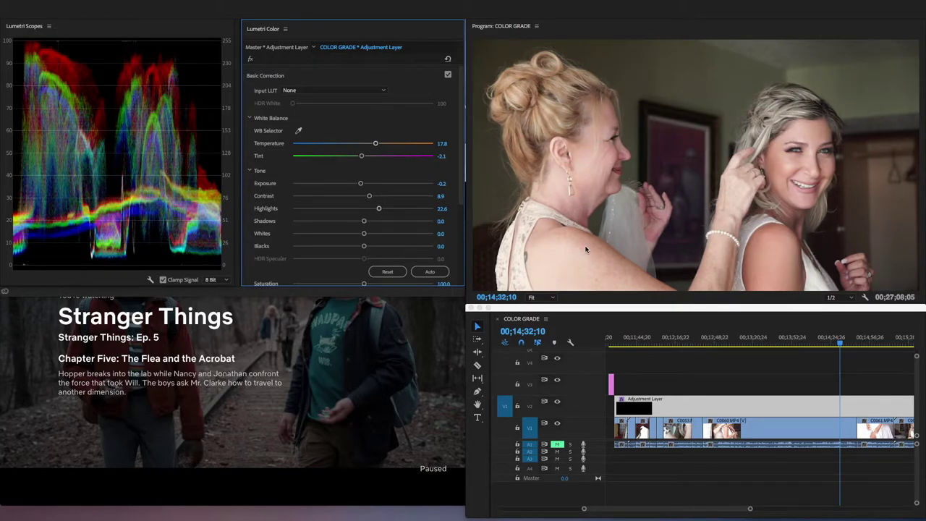
Review the grade on neighbouring wedding shots and park the playhead on the veil shot at 00;14;27;05.
left_click(878, 342)
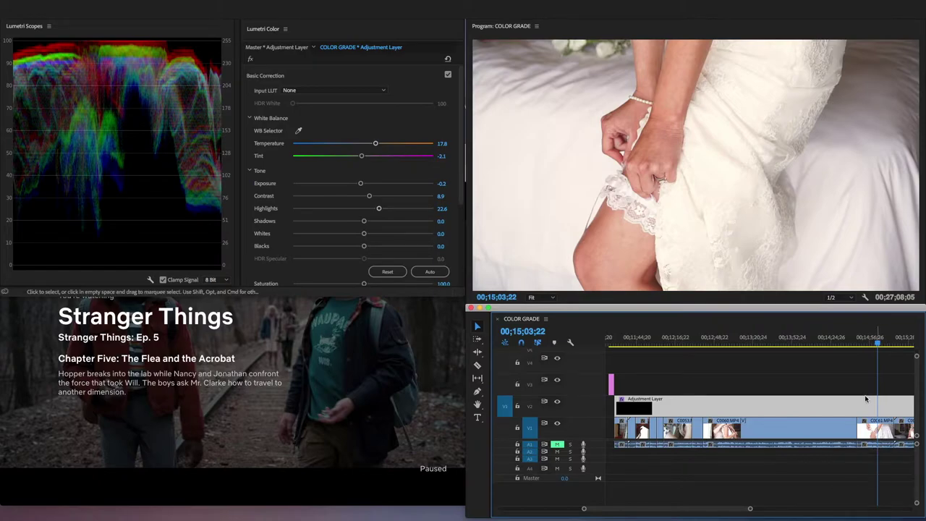
left_click(826, 343)
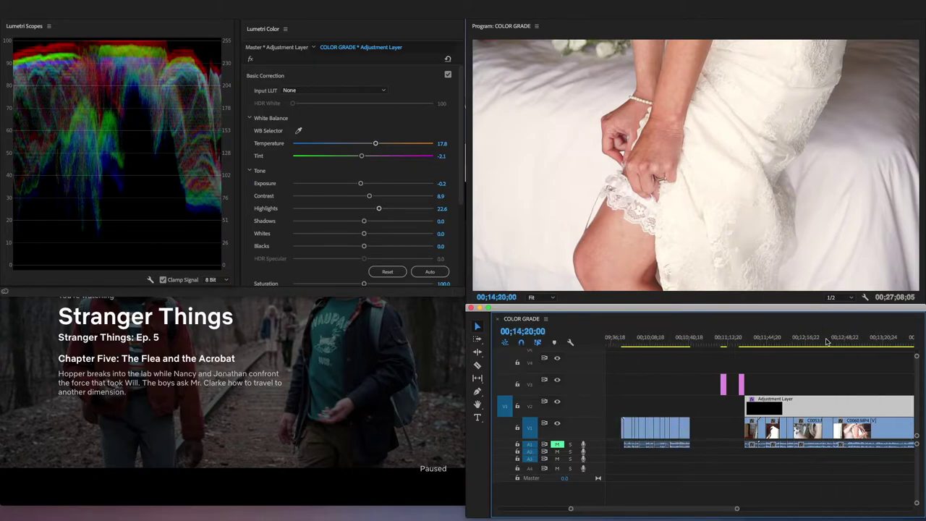
scroll(816, 376, "down", 3)
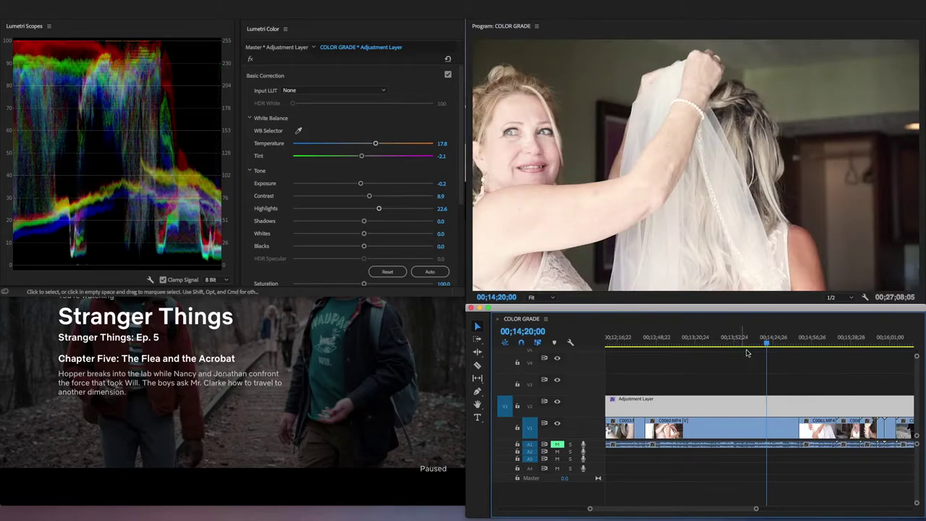
left_click(772, 344)
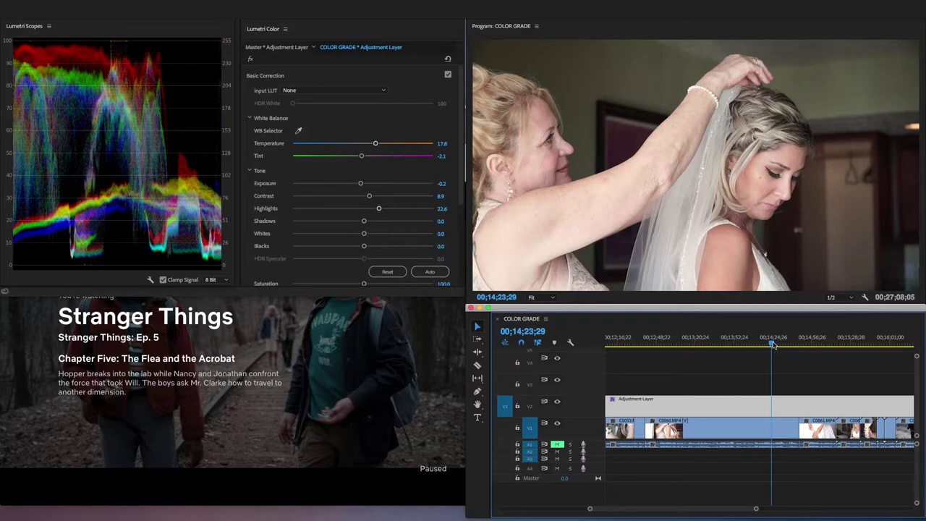
scroll(772, 344, "down", 5)
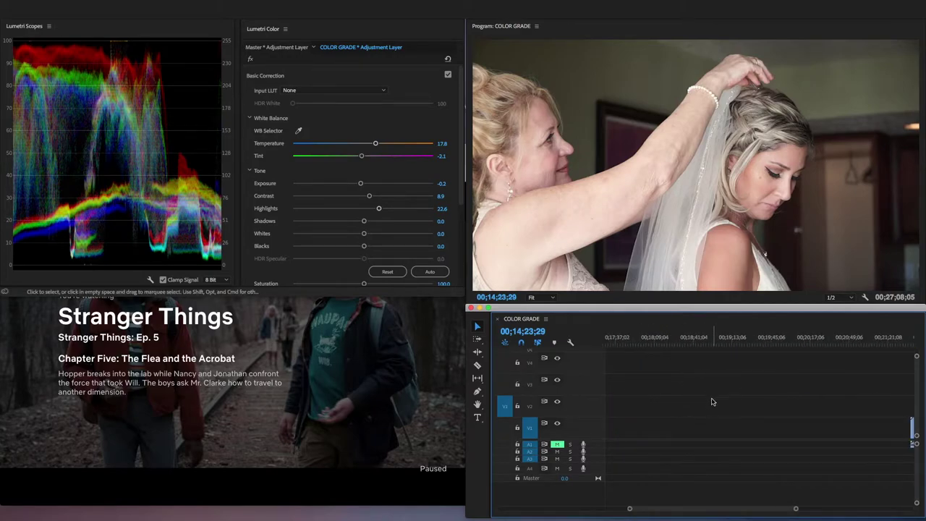
scroll(708, 400, "up", 5)
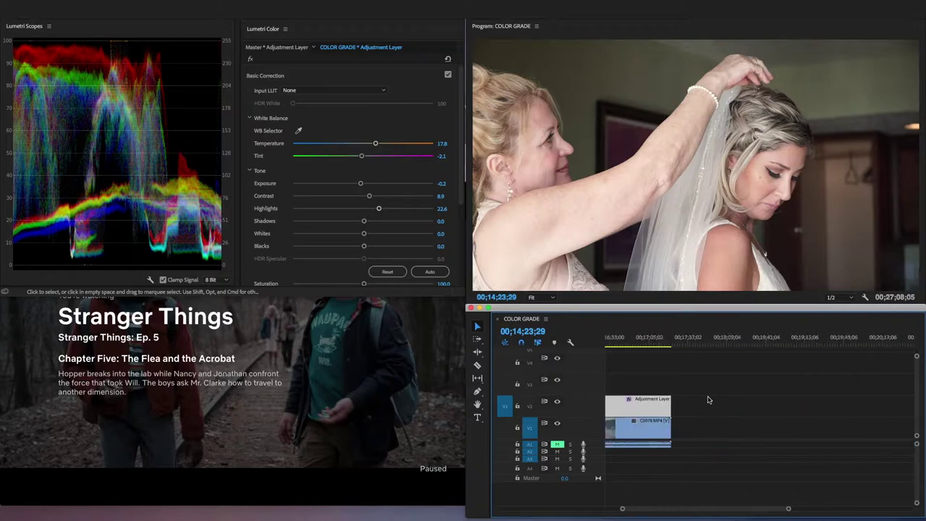
scroll(707, 398, "up", 5)
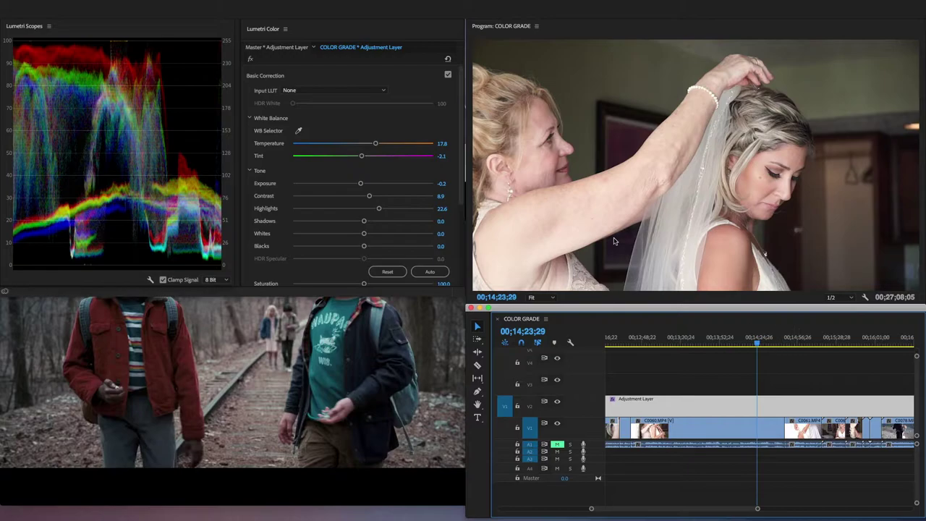
left_click(742, 345)
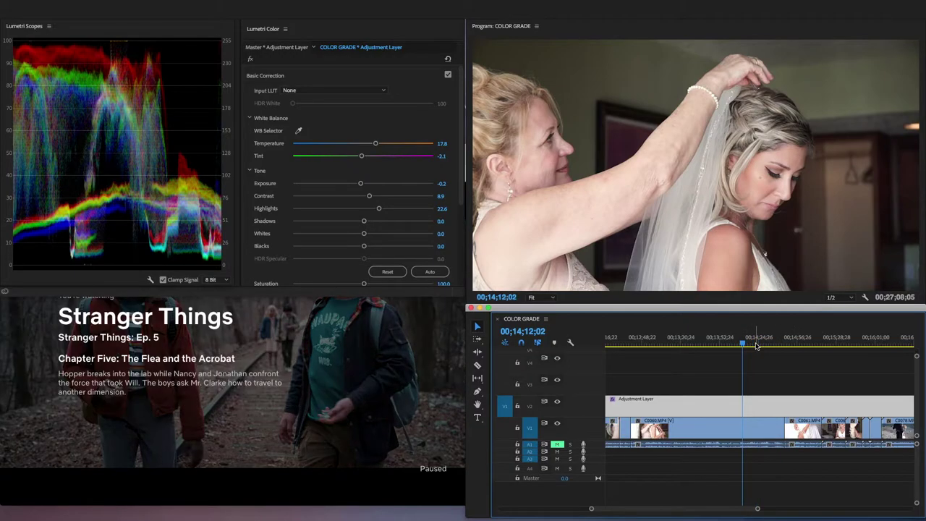
left_click(754, 345)
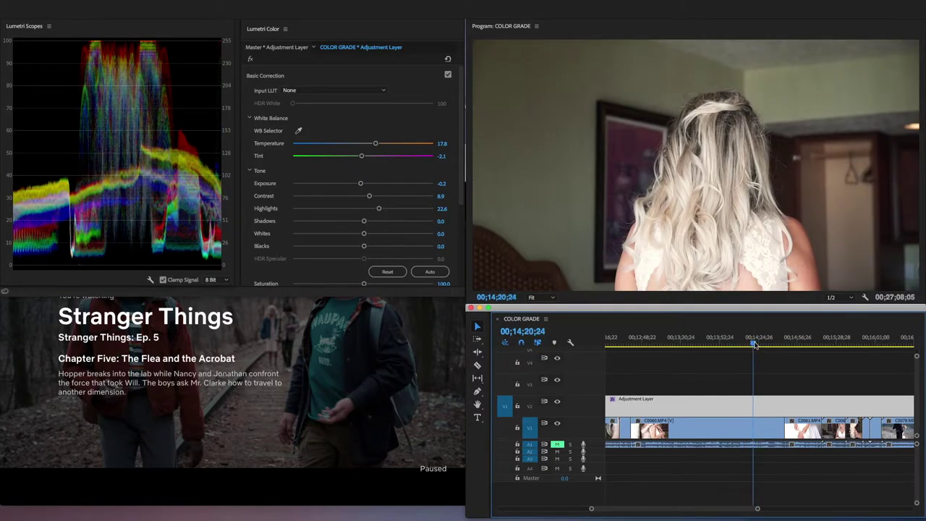
left_click(755, 344)
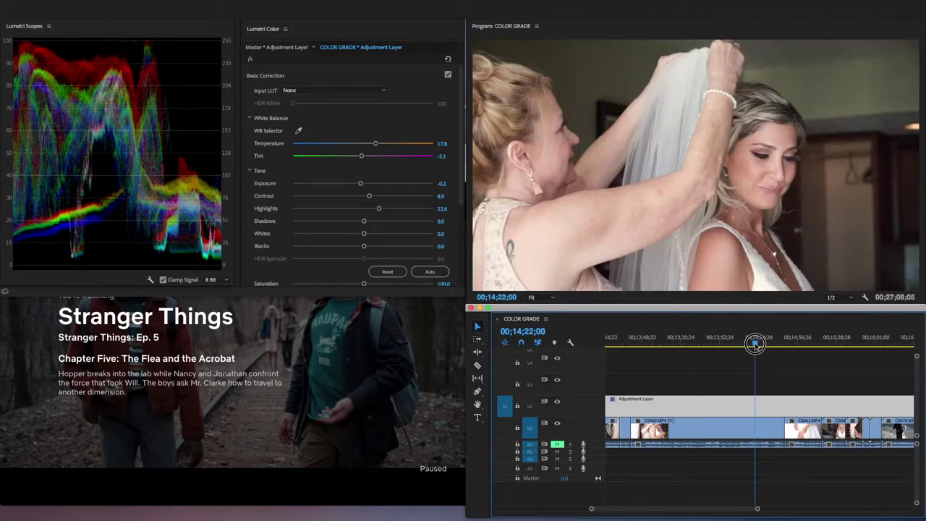
left_click(760, 343)
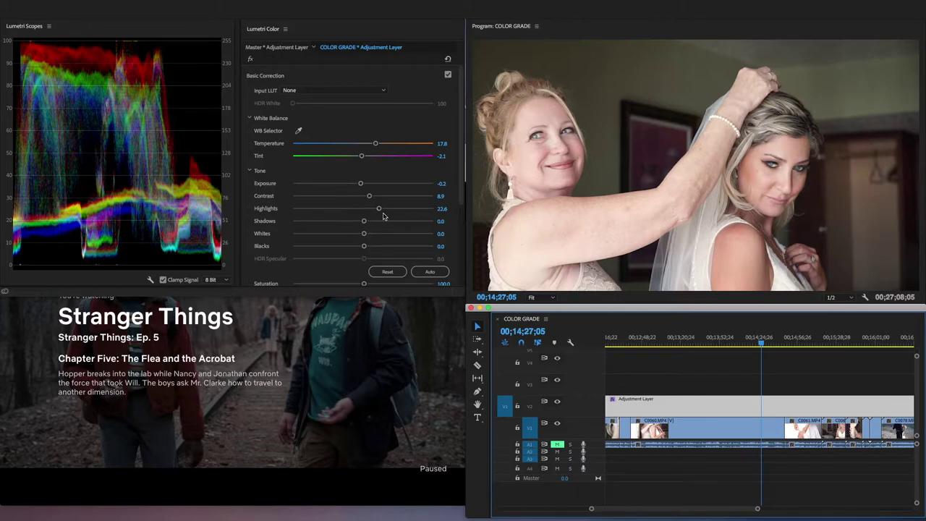
Set the adjustment layer's Shadows to -15.8 and Whites to -7.5, try lower Blacks, and return Blacks to 0.0.
mouse_move(364, 220)
left_mouse_down()
mouse_move(381, 223)
mouse_move(337, 224)
mouse_move(374, 220)
mouse_move(351, 223)
left_mouse_up()
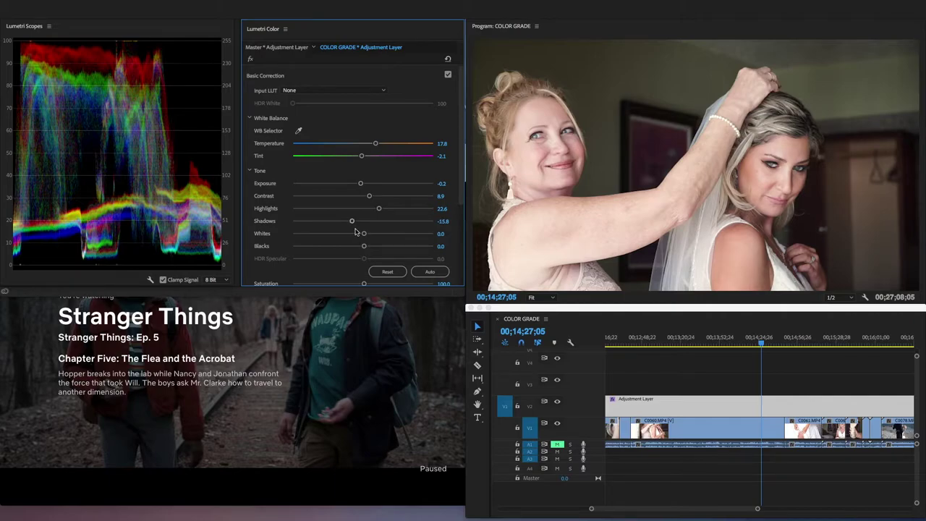
left_click_drag(365, 235, 357, 234)
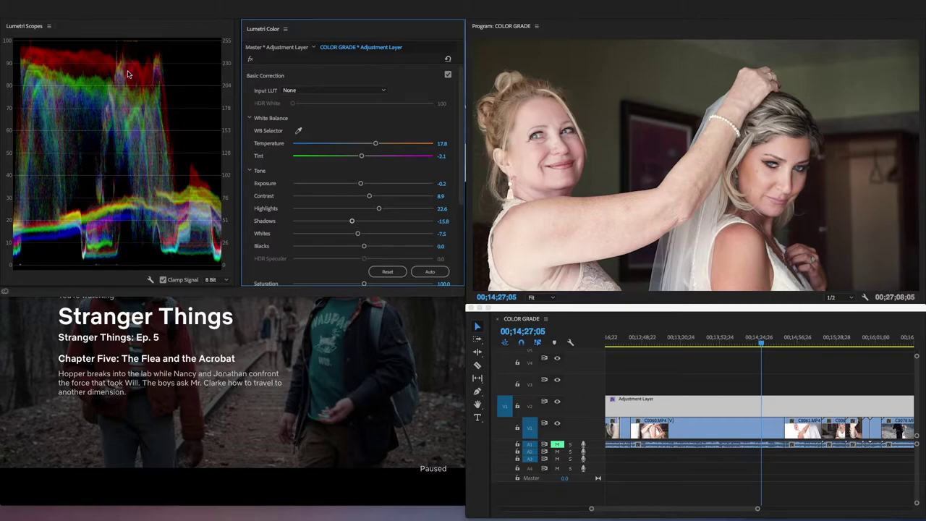
left_click_drag(363, 246, 344, 250)
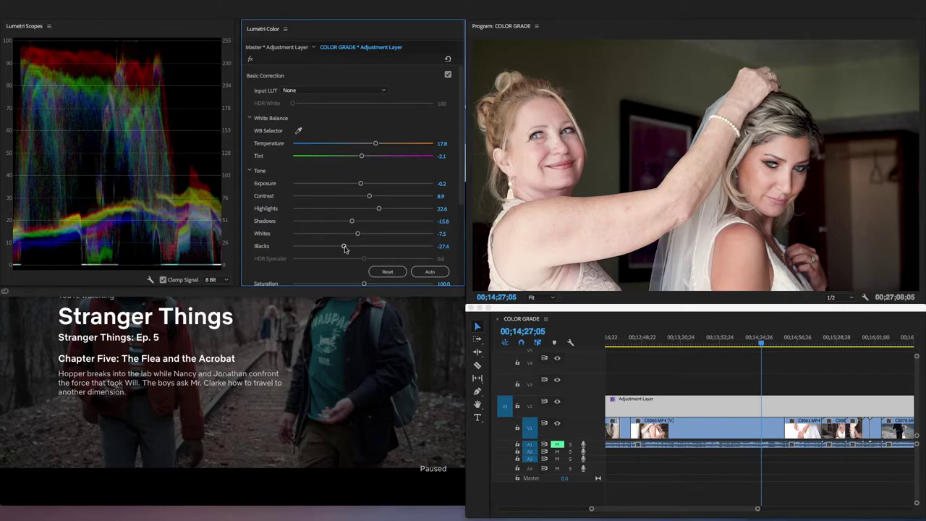
left_click_drag(345, 247, 362, 246)
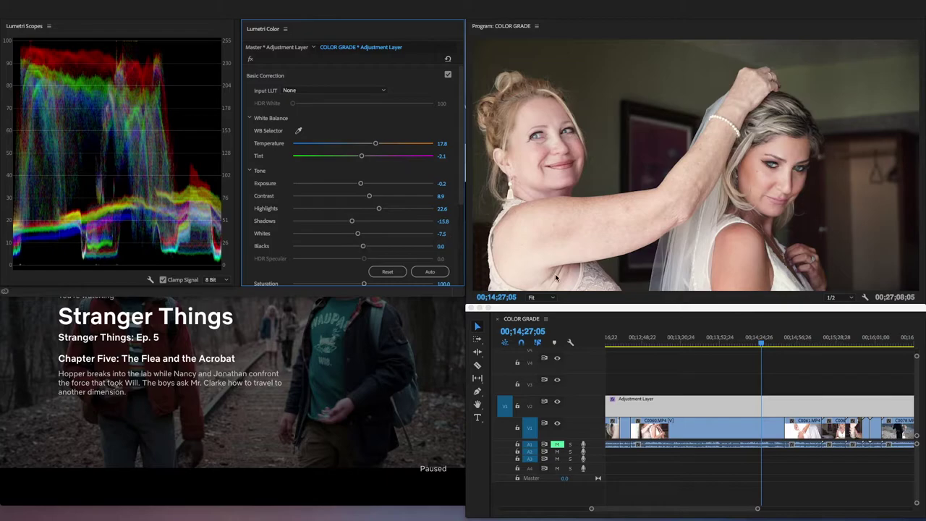
left_click(573, 311)
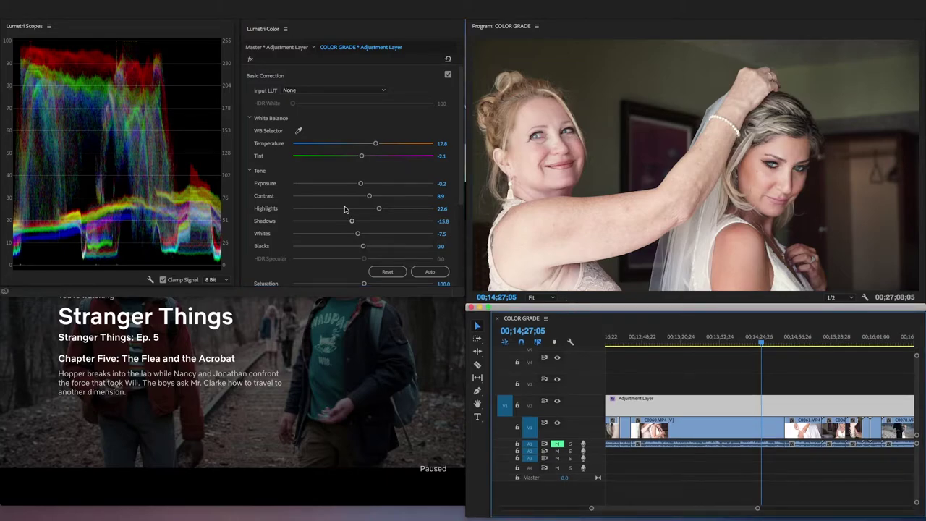
Raise the Basic Correction Saturation of the adjustment layer to 106.2.
scroll(352, 242, "down", 2)
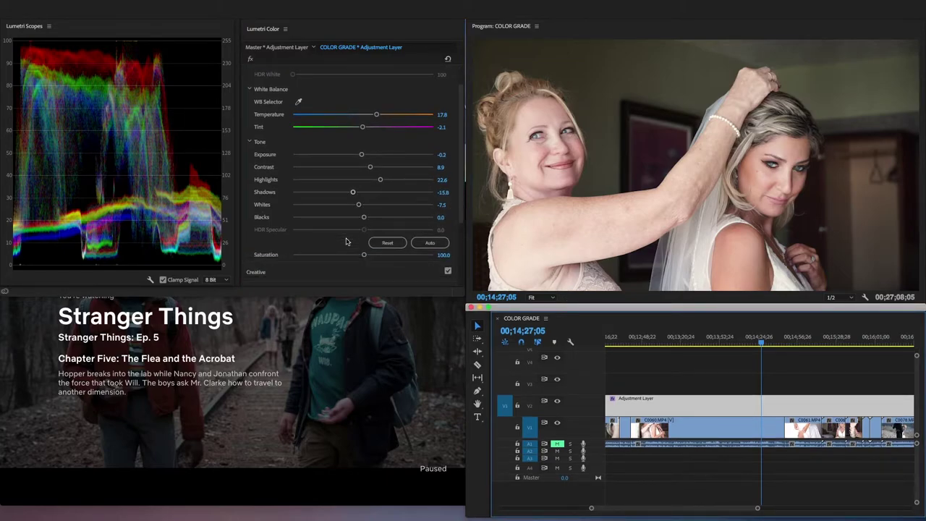
scroll(346, 242, "down", 1)
left_click_drag(364, 235, 366, 235)
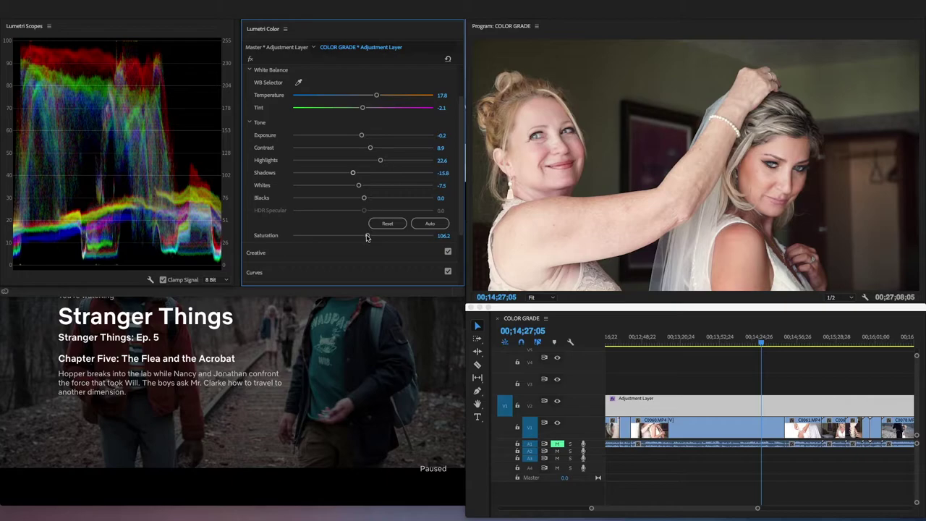
In the Creative adjustments, set Faded Film to 30.5 and Vibrance to 13.7, and nudge the Shadow Tint slightly toward yellow.
left_click(265, 255)
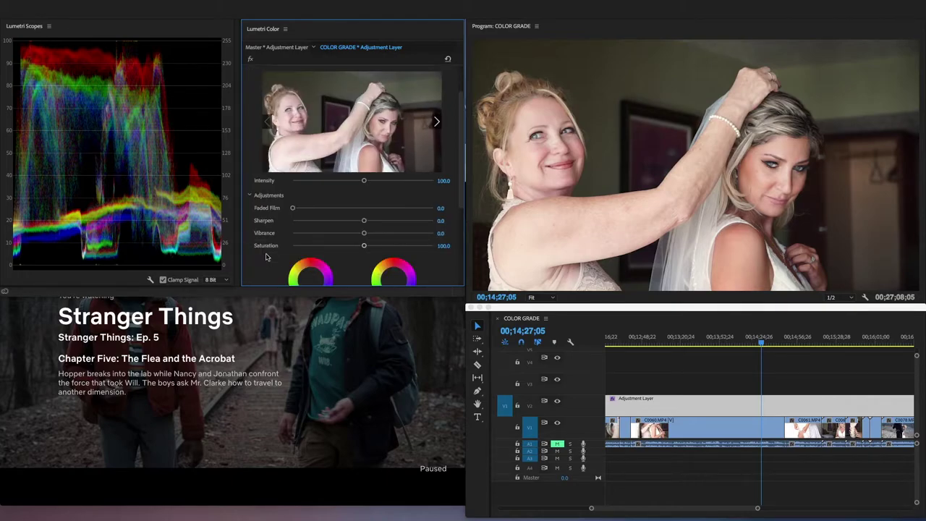
left_click_drag(293, 208, 334, 208)
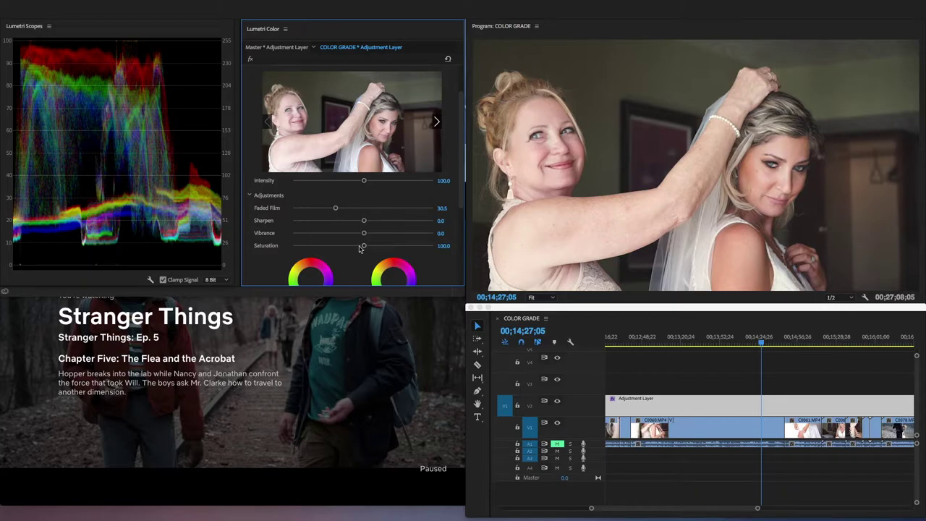
left_click_drag(364, 233, 372, 233)
scroll(332, 240, "down", 4)
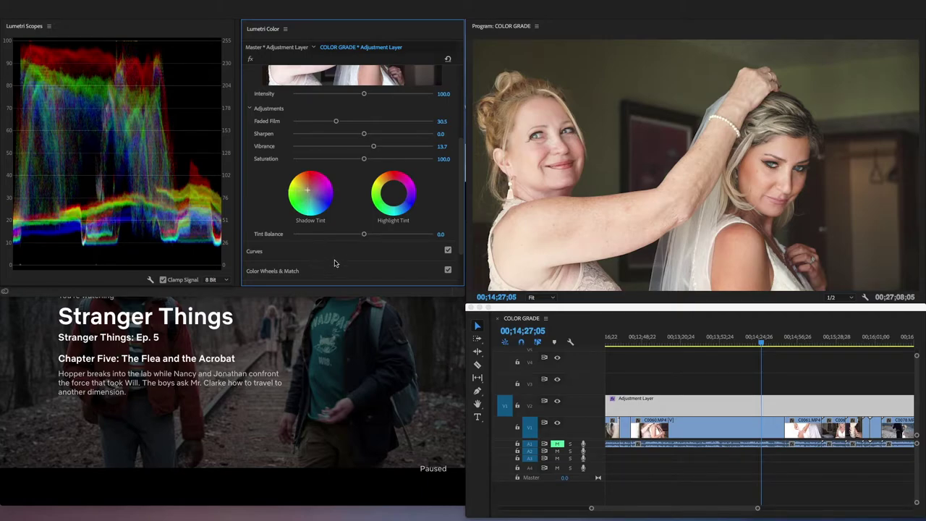
Add red control points to the Hue Saturation curve, test a strong red boost, and settle on a very slight one.
scroll(339, 251, "down", 2)
scroll(339, 252, "down", 1)
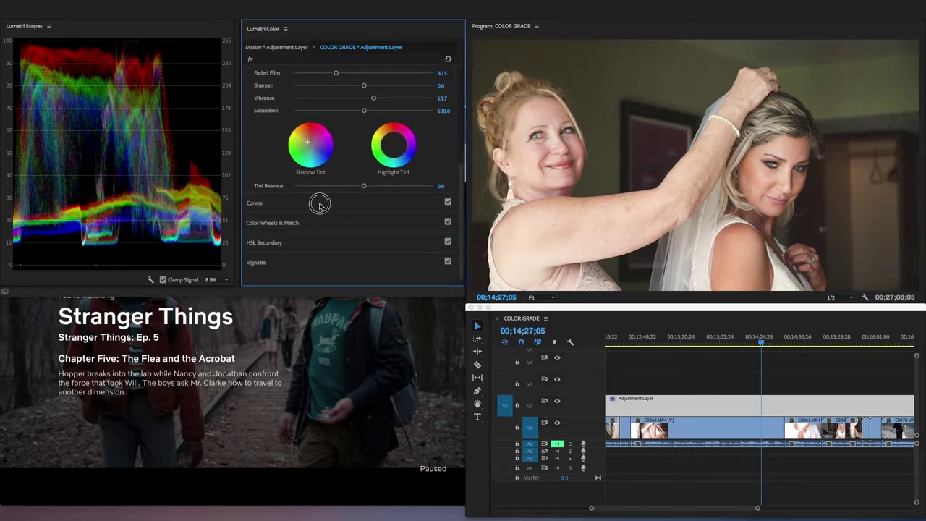
left_click(321, 196)
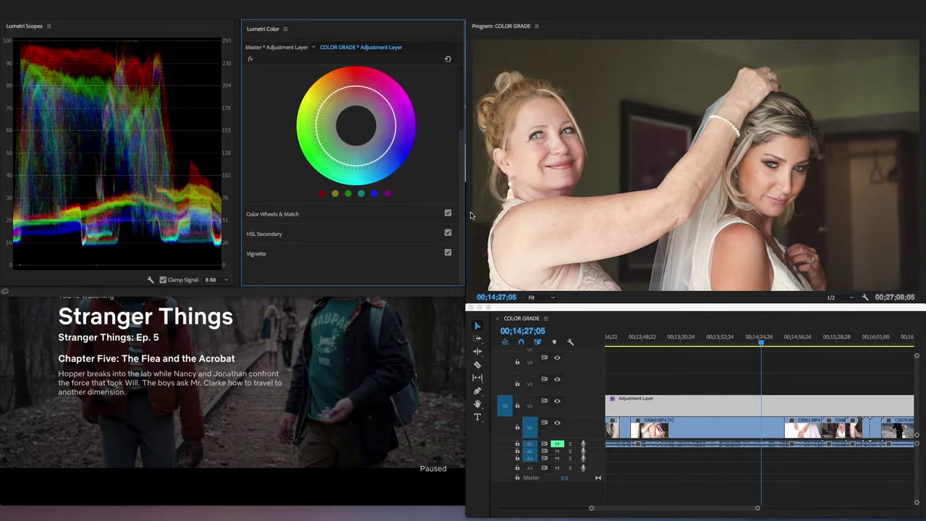
left_click(322, 193)
left_click_drag(356, 89, 355, 72)
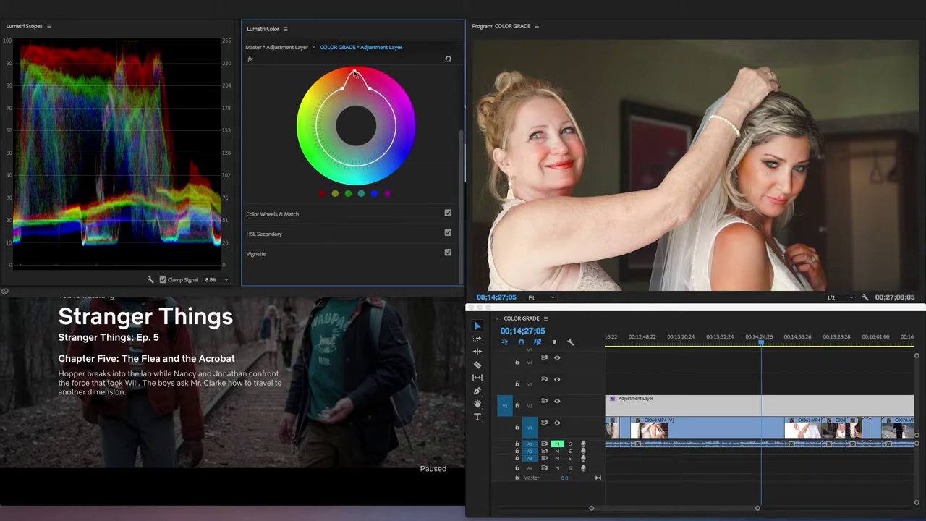
mouse_move(354, 72)
left_mouse_down()
mouse_move(366, 70)
mouse_move(347, 72)
mouse_move(367, 72)
mouse_move(360, 100)
mouse_move(357, 86)
left_mouse_up()
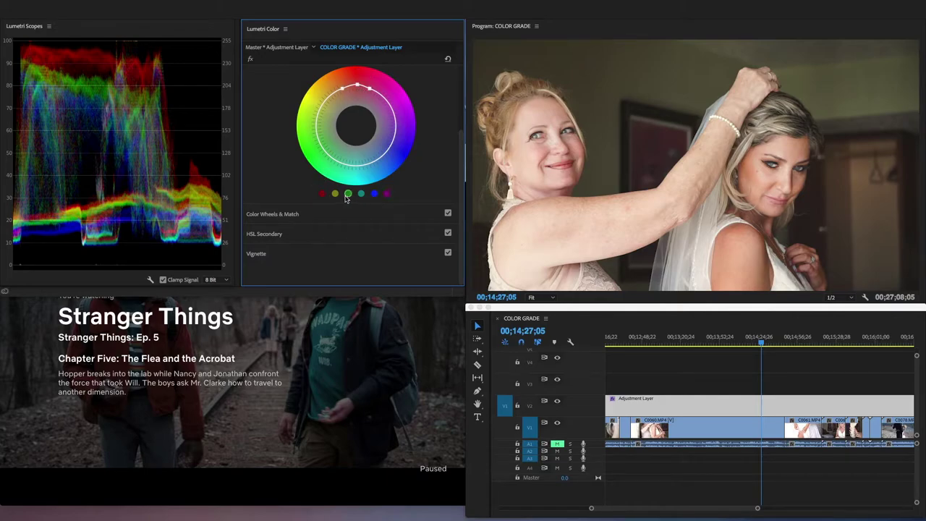
Add green control points to the Hue Saturation curve and raise the green saturation slightly.
left_click(348, 194)
left_click(322, 149)
scroll(340, 221, "up", 1)
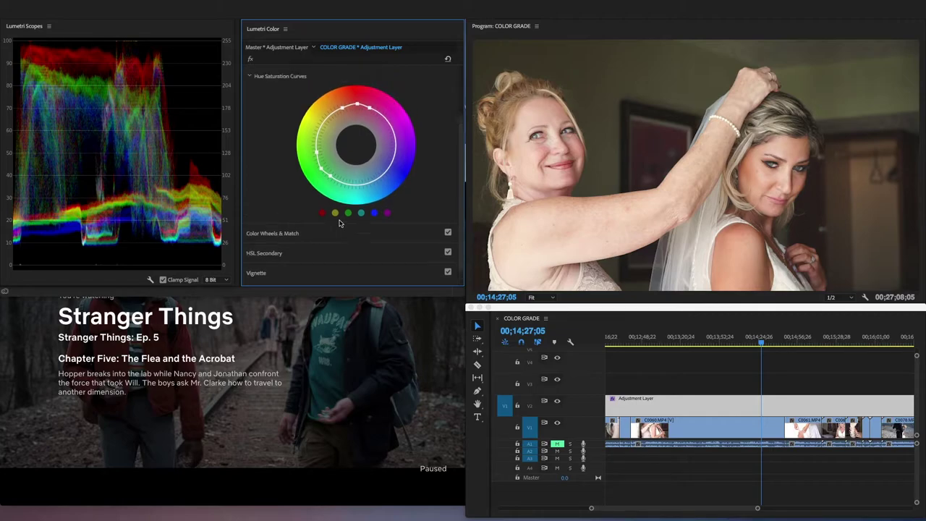
In Color Wheels & Match, shift the Midtones slightly toward yellow-green and lower their luminance a little.
scroll(341, 230, "down", 1)
left_click(334, 213)
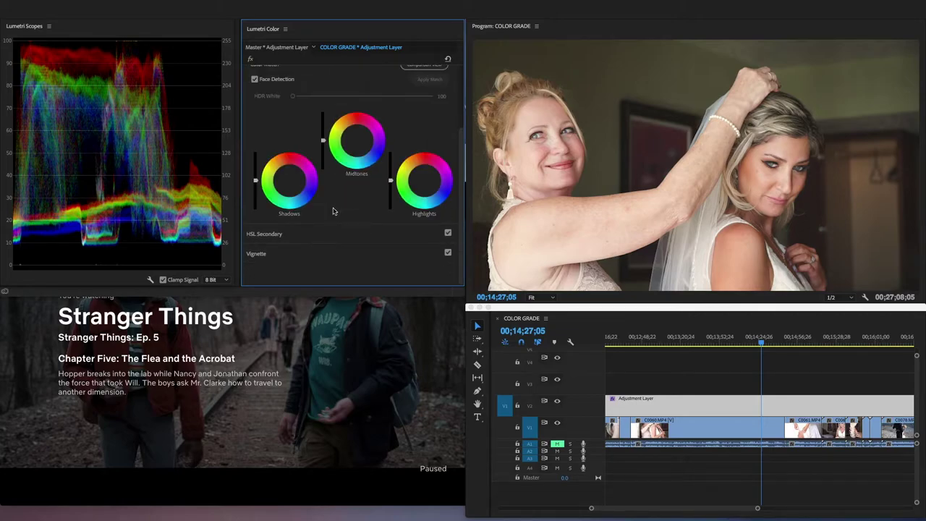
left_click(356, 143)
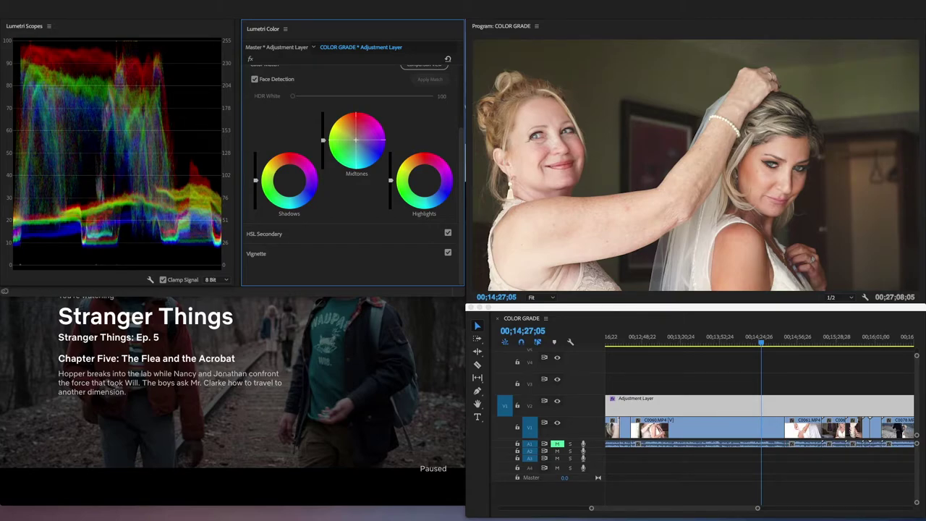
left_click_drag(355, 138, 353, 138)
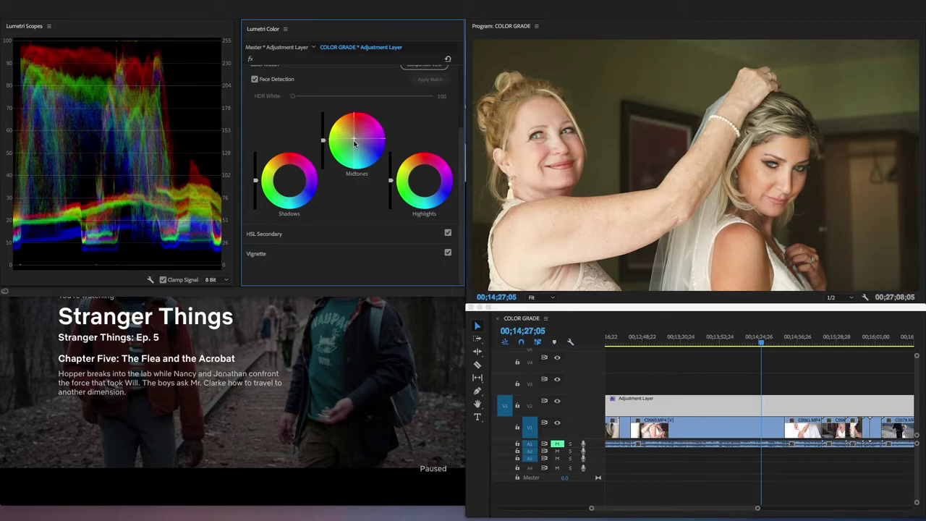
left_click_drag(322, 141, 322, 144)
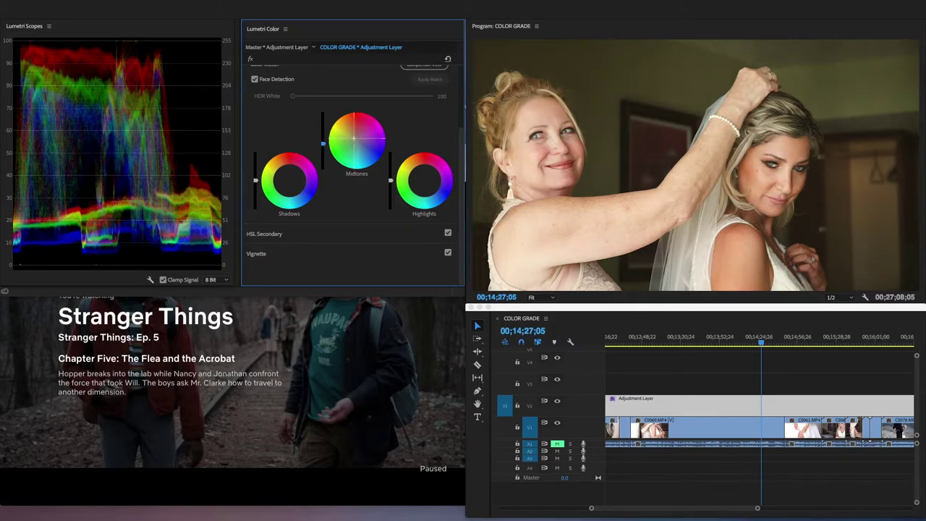
left_click_drag(354, 137, 355, 137)
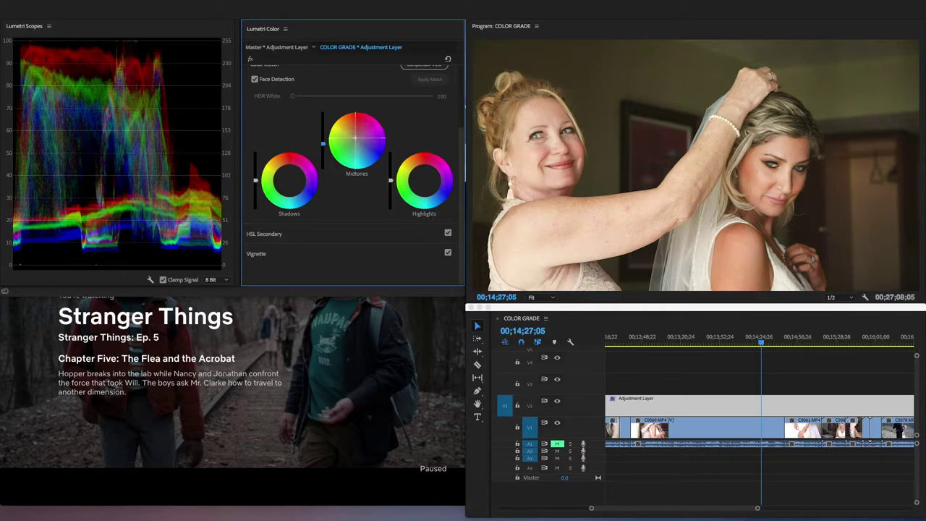
left_click_drag(355, 137, 355, 139)
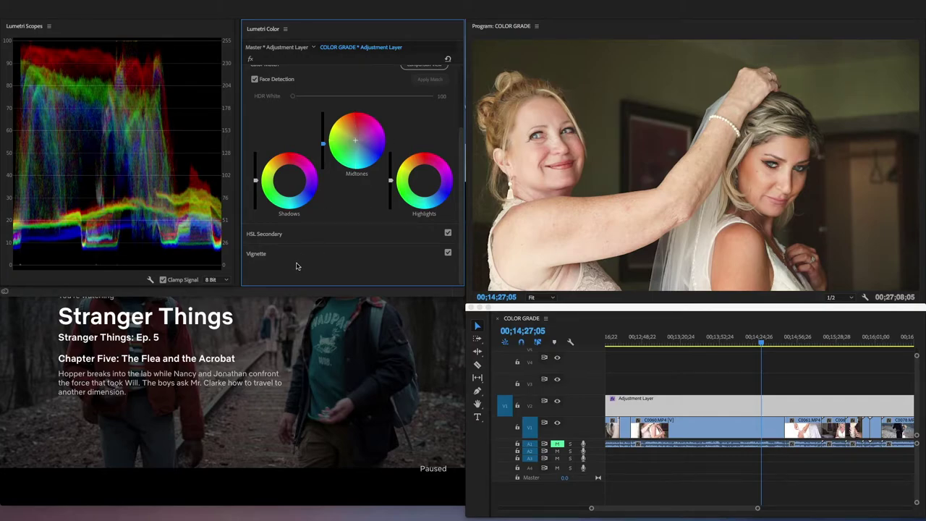
In Color Wheels & Match, shift the Shadows very slightly toward yellow.
left_click_drag(289, 184, 285, 179)
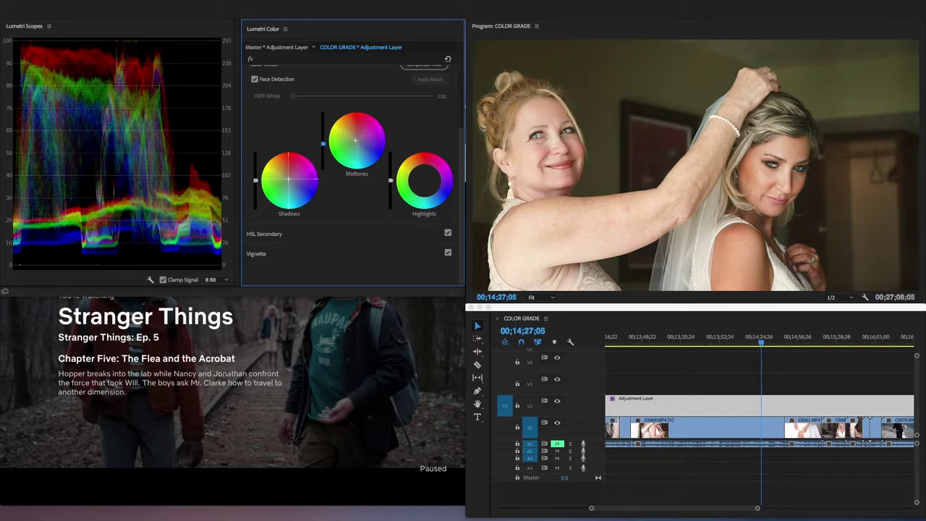
left_click_drag(285, 178, 289, 183)
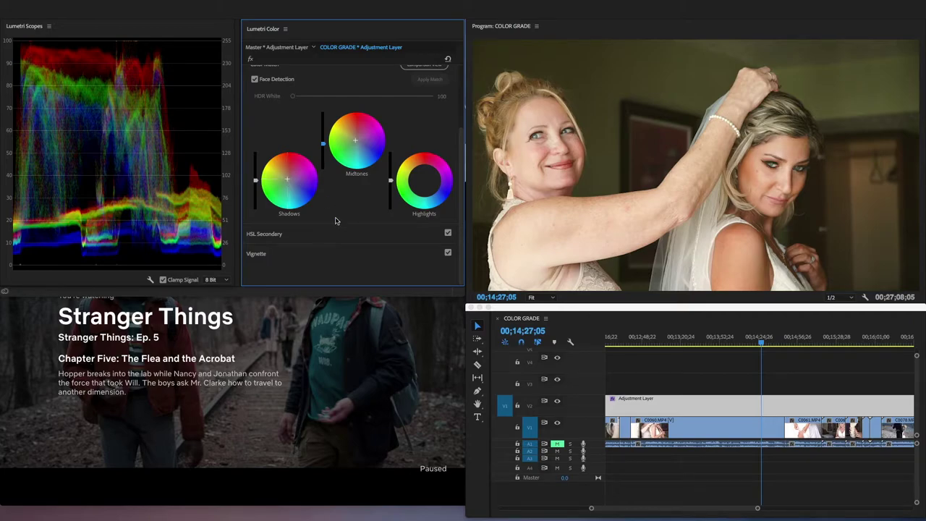
Review the HSL Secondary correction options and the Vignette sliders, keeping the Vignette Amount at 0.0.
left_click(274, 234)
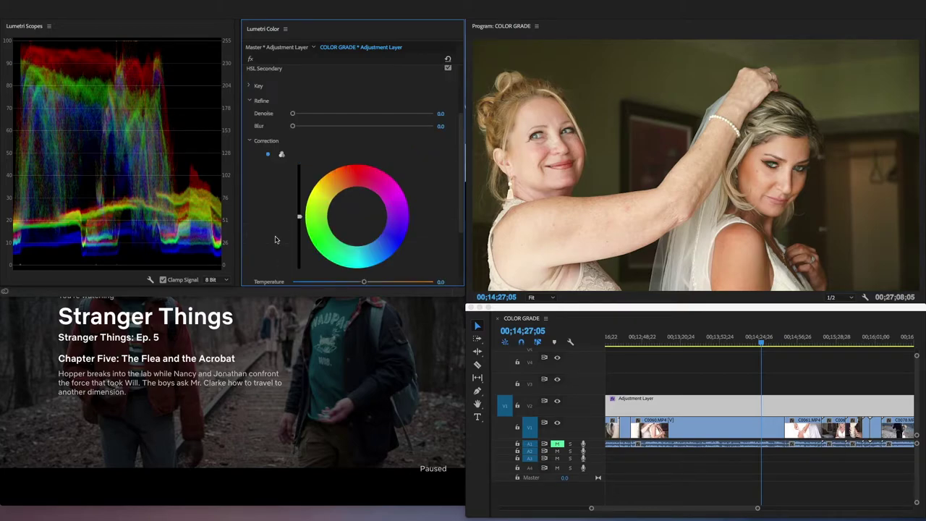
scroll(285, 212, "down", 5)
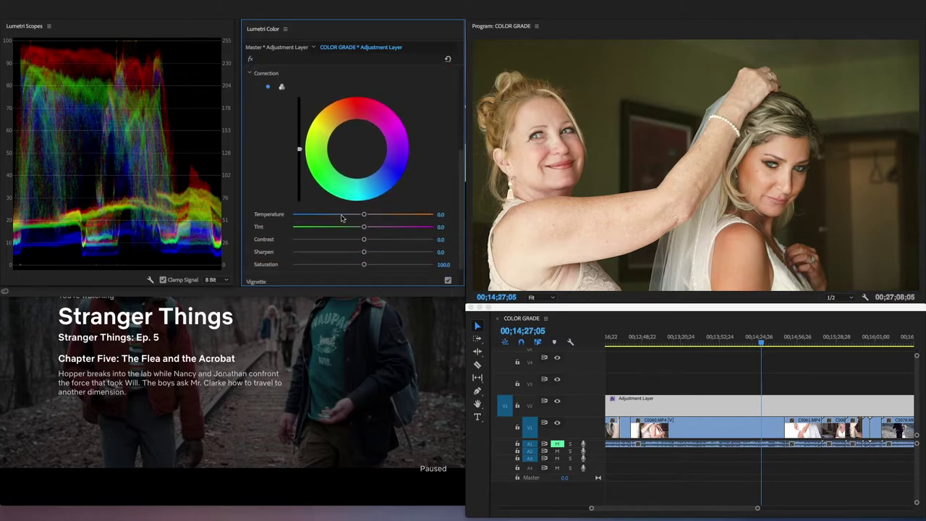
scroll(266, 94, "up", 2)
left_click(248, 112)
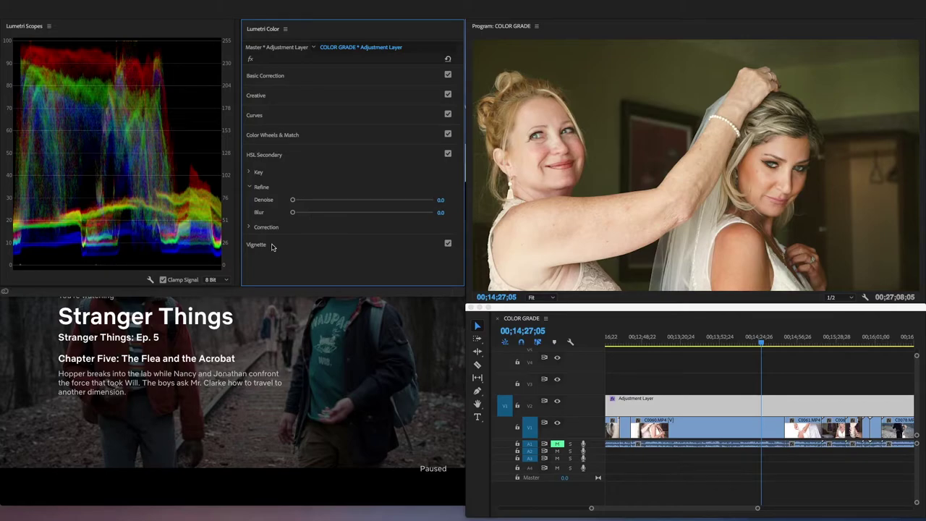
left_click(263, 246)
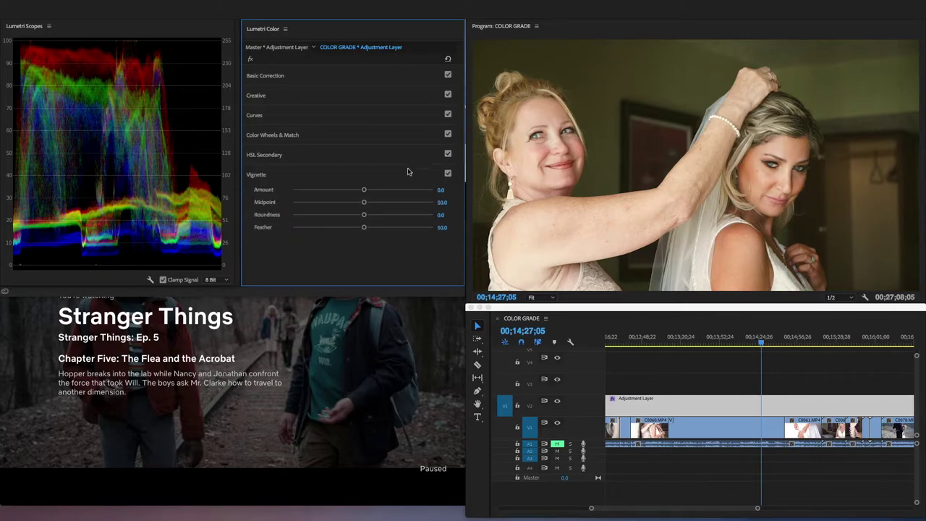
mouse_move(364, 190)
left_mouse_down()
mouse_move(307, 195)
mouse_move(363, 190)
left_mouse_up()
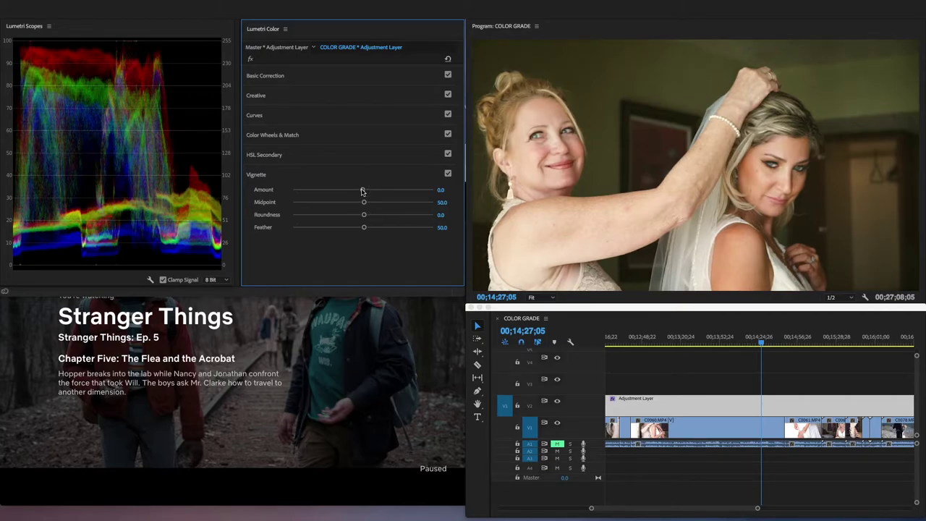
Switch to the Netflix browser window and pause Stranger Things around the middle of the episode, on the lamp-lit living room shot.
left_click(347, 332)
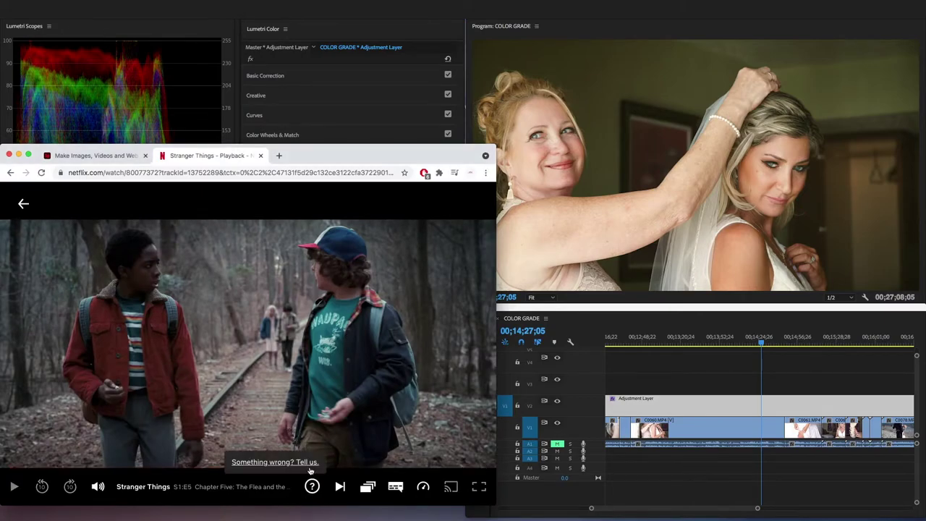
left_click(186, 468)
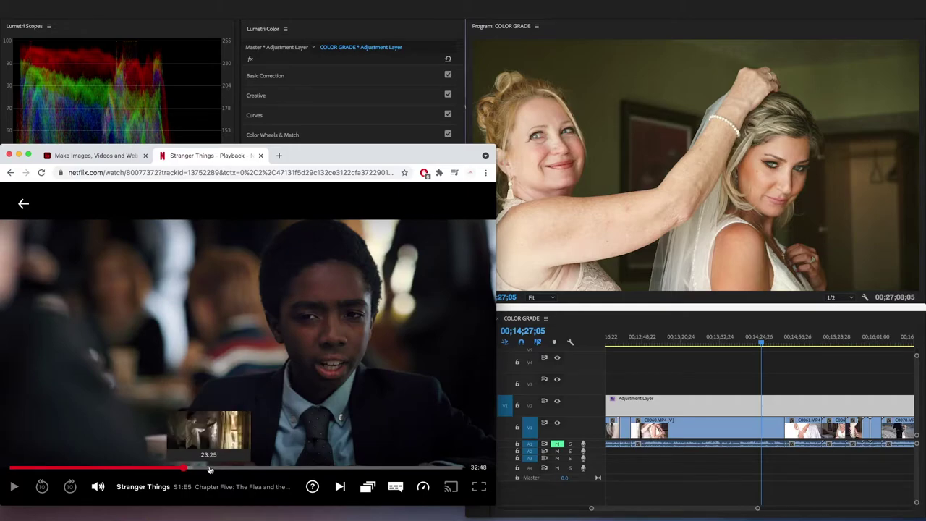
left_click(211, 468)
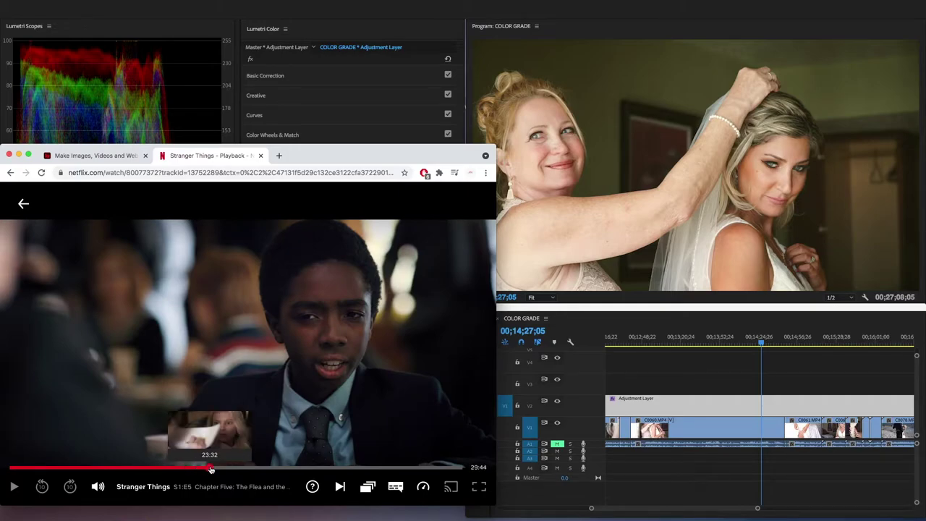
left_click(234, 368)
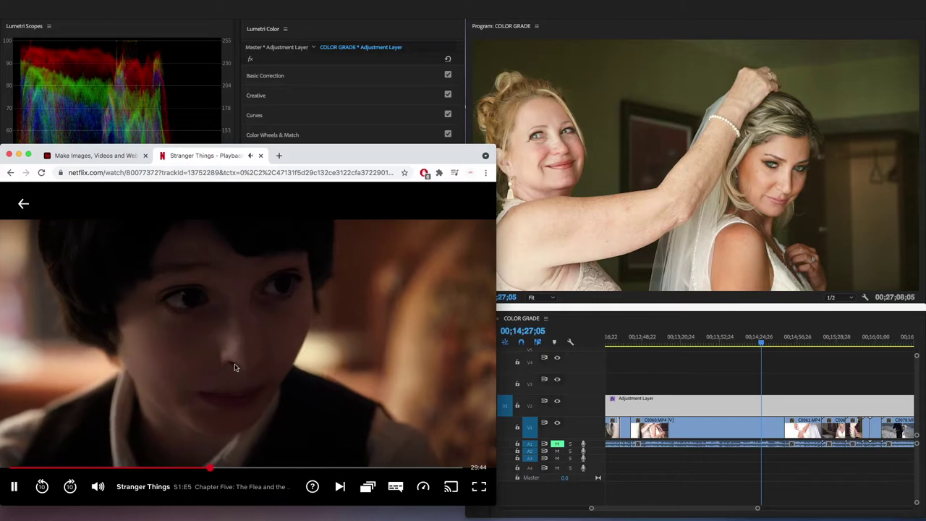
left_click(234, 368)
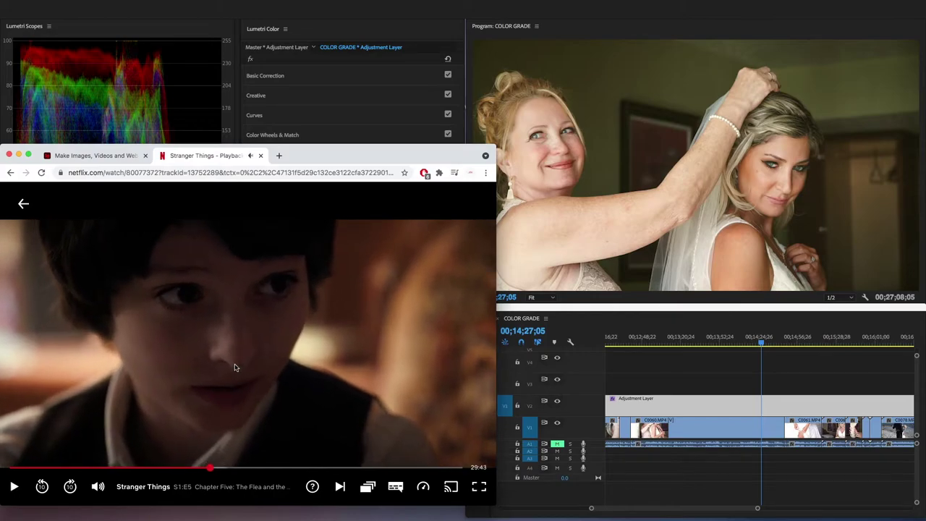
left_click(235, 367)
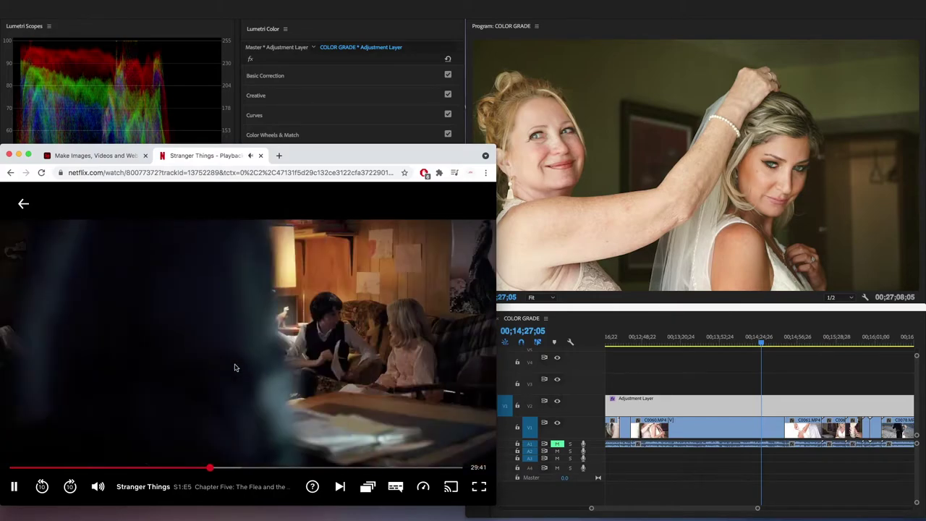
left_click(242, 367)
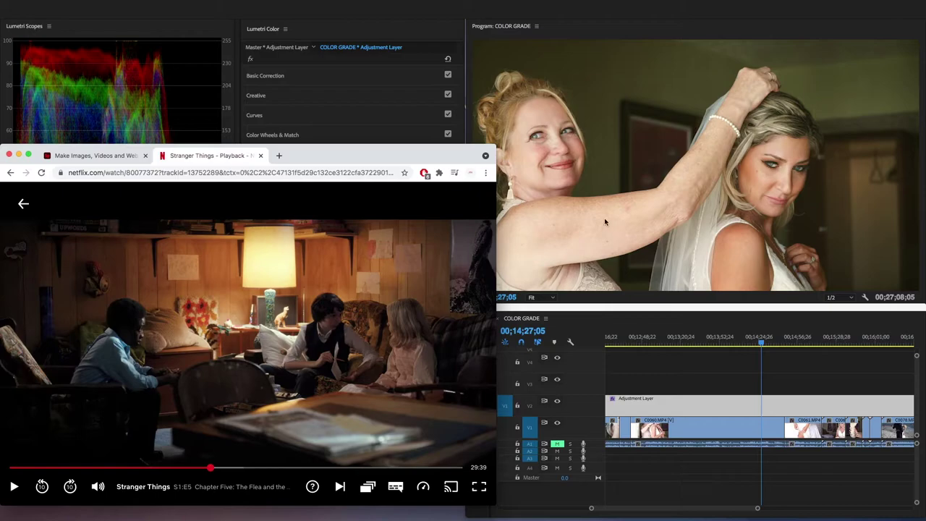
Return to Premiere Pro and raise Faded Film to 36.6 in the Creative adjustments.
left_click(616, 303)
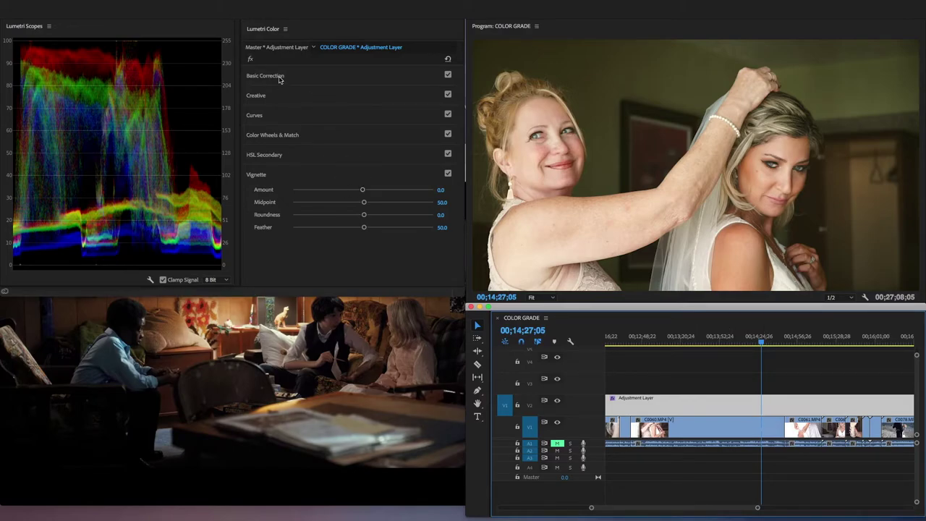
left_click(264, 95)
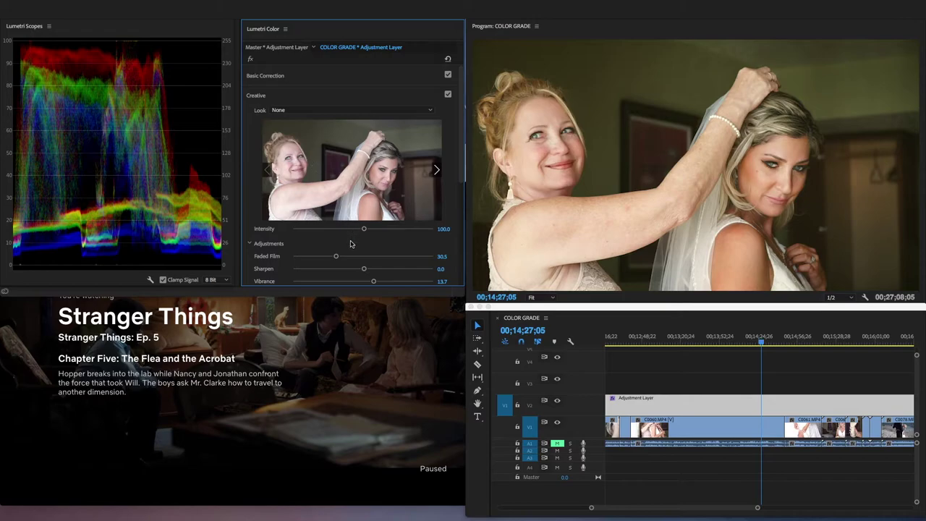
left_click_drag(336, 256, 344, 258)
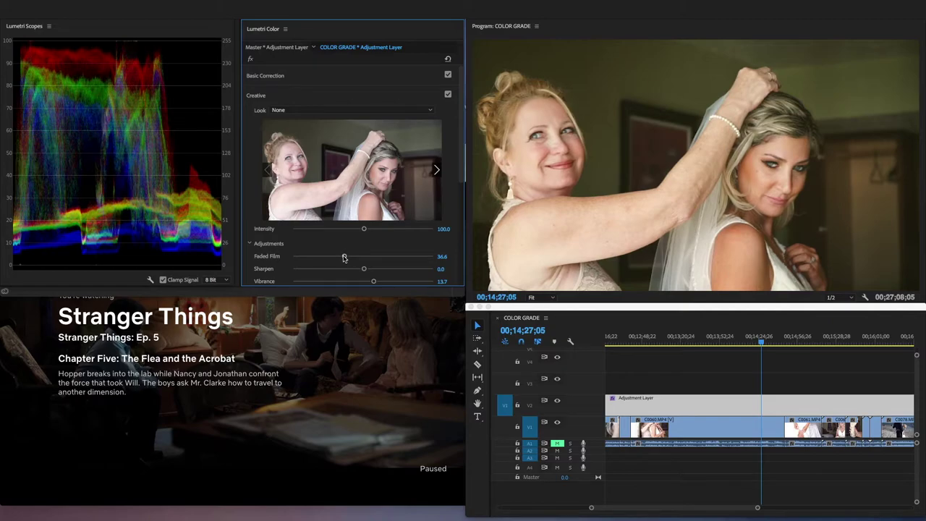
scroll(349, 246, "down", 3)
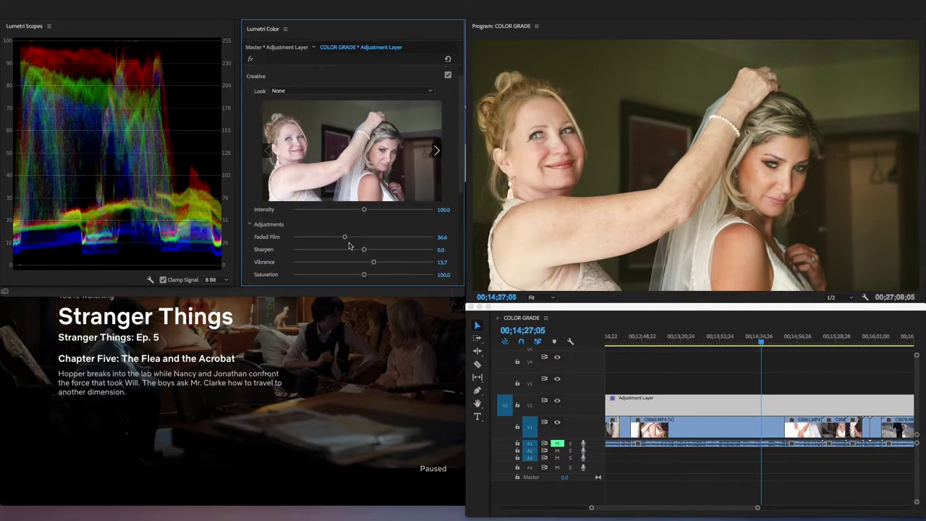
scroll(349, 246, "up", 3)
scroll(349, 246, "down", 3)
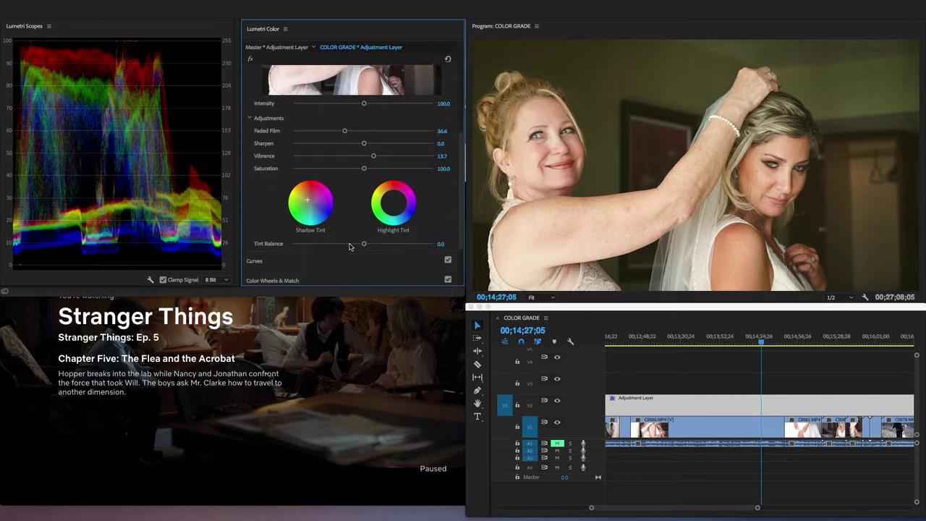
Add shadow, midtone and highlight control points to the white RGB curve, lifting the midtones very slightly.
scroll(316, 268, "down", 3)
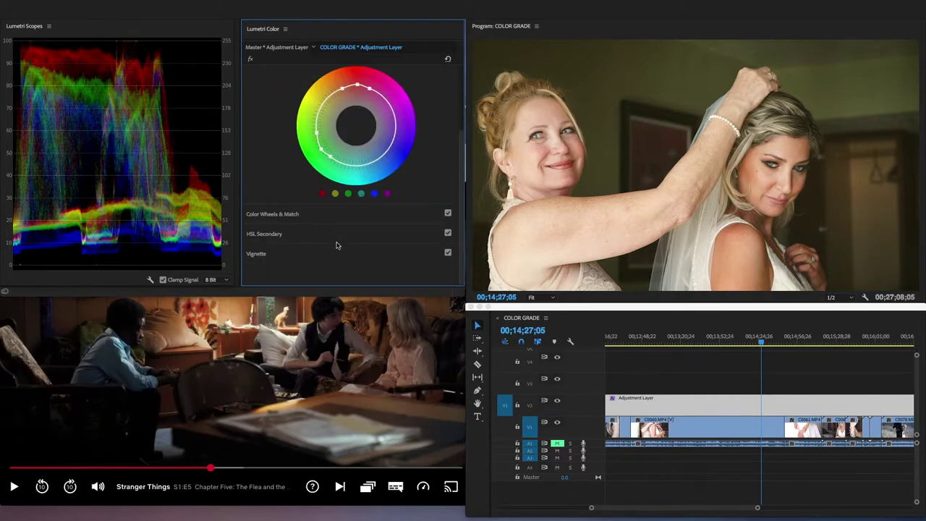
scroll(335, 251, "up", 3)
left_click(251, 110)
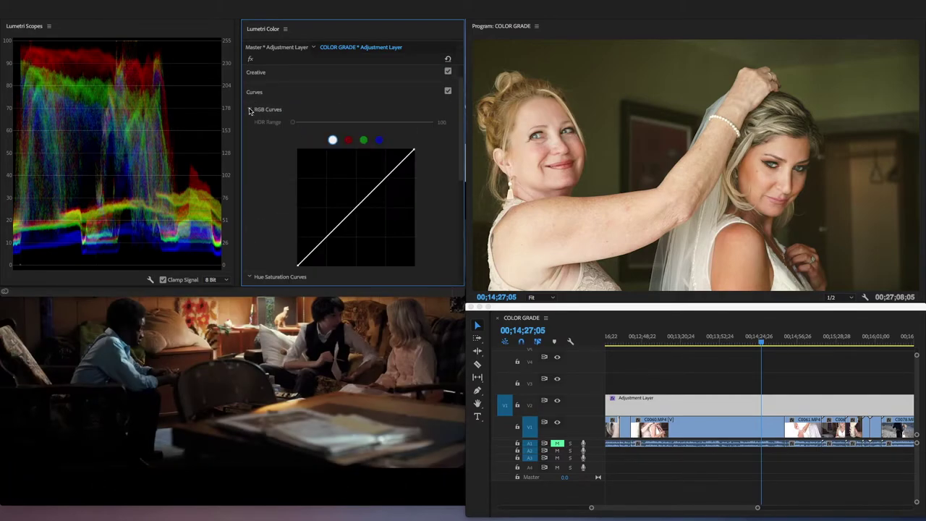
scroll(281, 178, "down", 1)
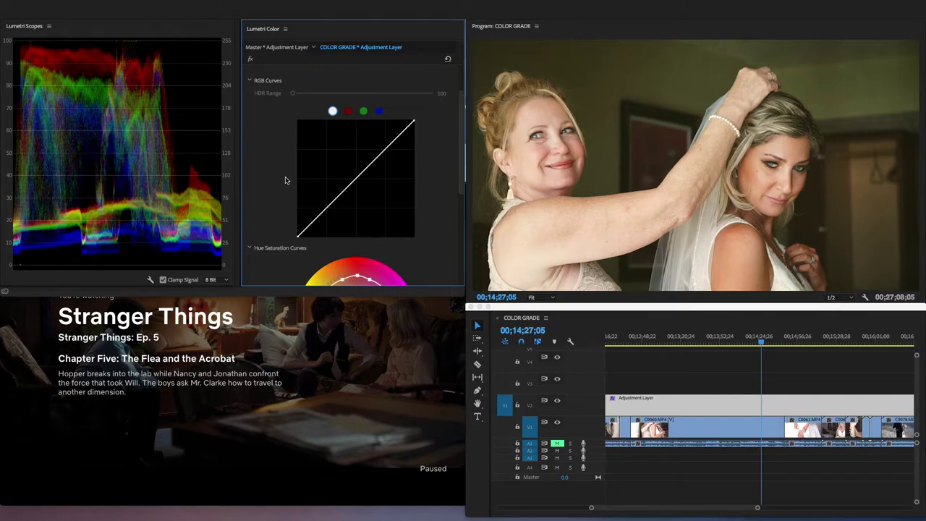
left_click(353, 180)
left_click(385, 147)
left_click(322, 209)
left_click_drag(323, 207, 325, 208)
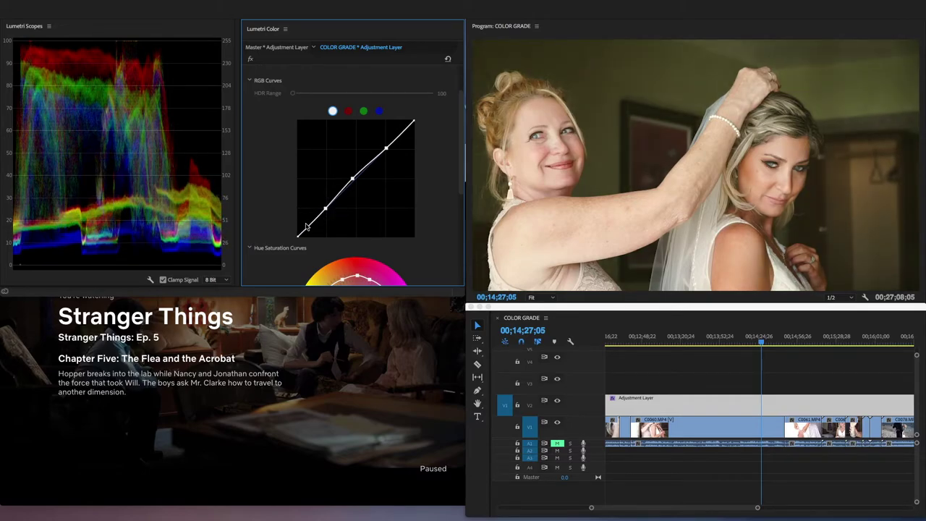
Raise the black point of the white RGB curve a little to fade the blacks.
left_click(299, 236)
left_click(298, 235)
mouse_move(298, 236)
left_mouse_down()
mouse_move(292, 222)
mouse_move(289, 230)
left_mouse_up()
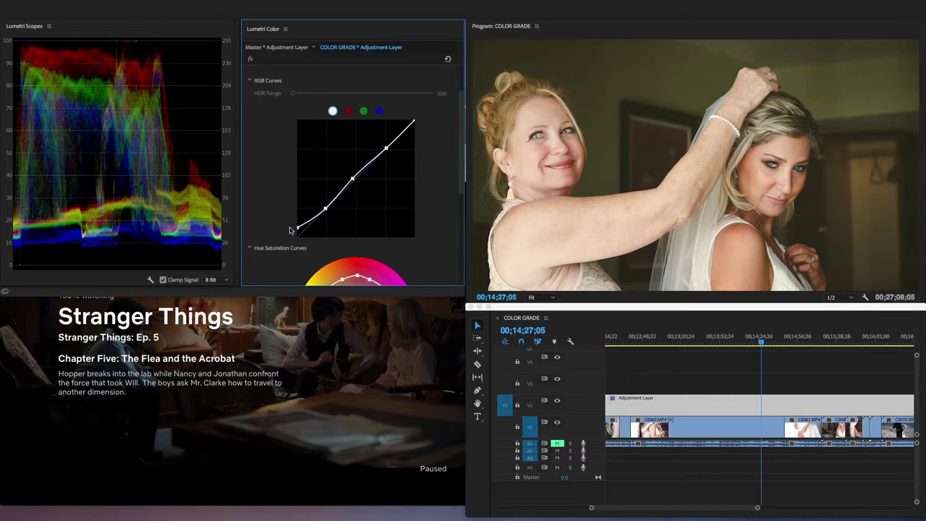
Check the grade on earlier shots, ending with the playhead at 00;12;49;11.
left_click(706, 343)
scroll(706, 343, "up", 3)
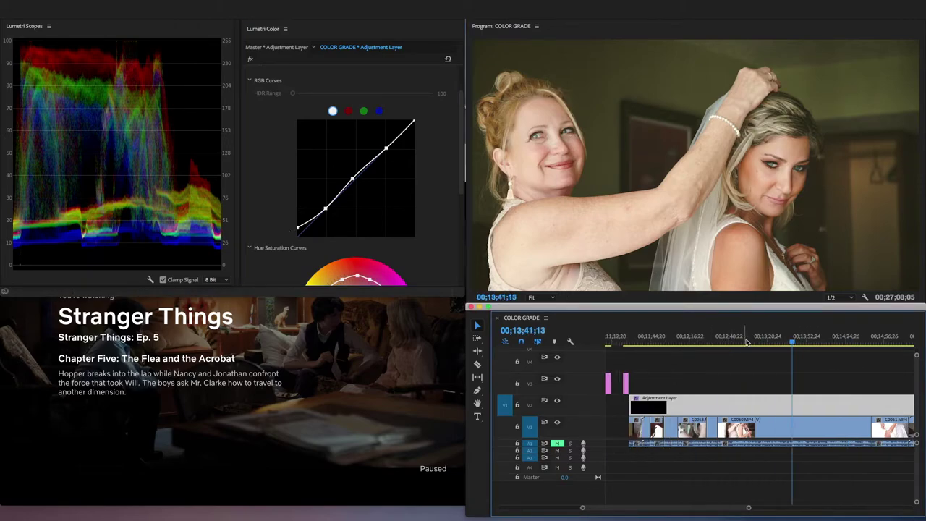
left_click(748, 341)
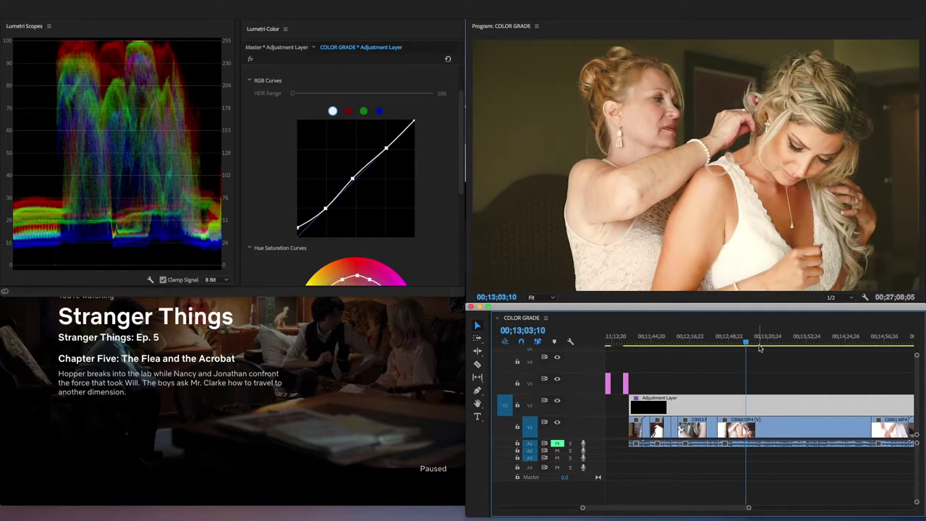
left_click(729, 342)
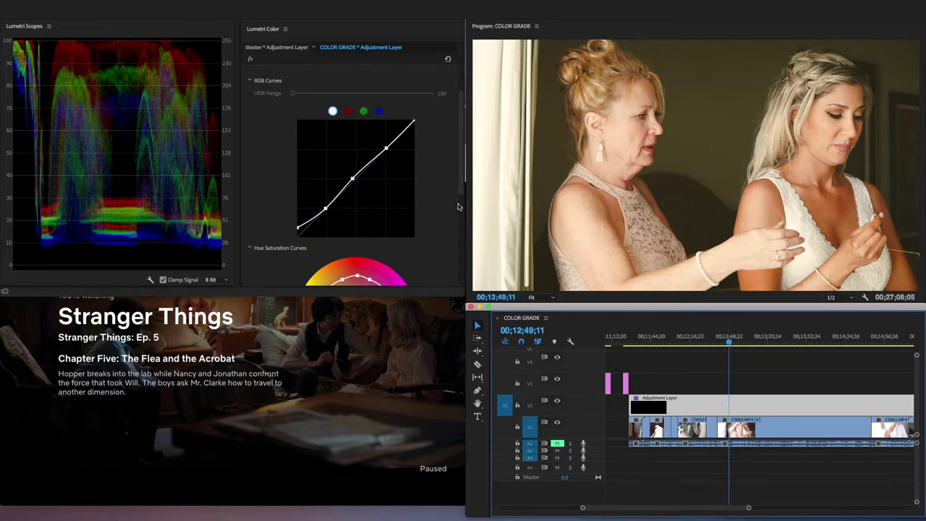
Pull the middle red control point of the Hue Saturation curve slightly inward to reduce red saturation.
scroll(266, 141, "up", 1)
scroll(267, 142, "up", 2)
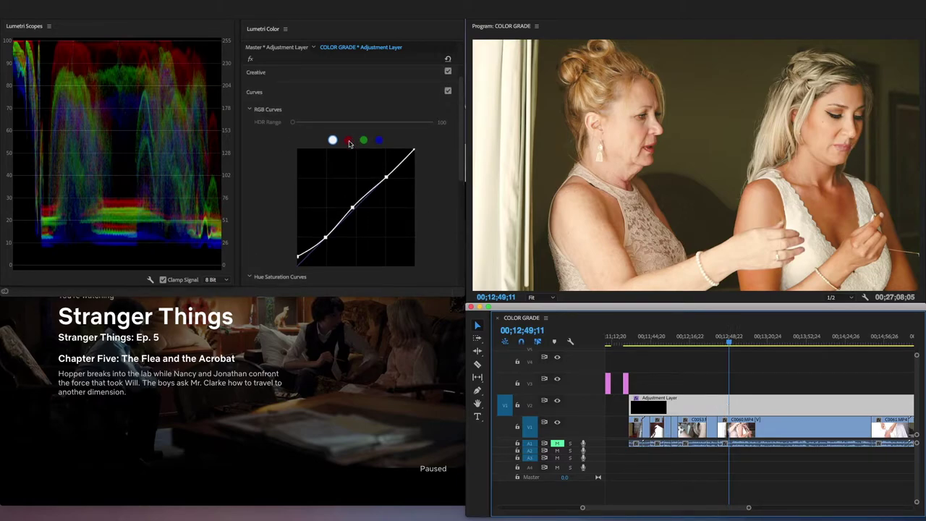
scroll(271, 159, "down", 10)
scroll(267, 162, "down", 3)
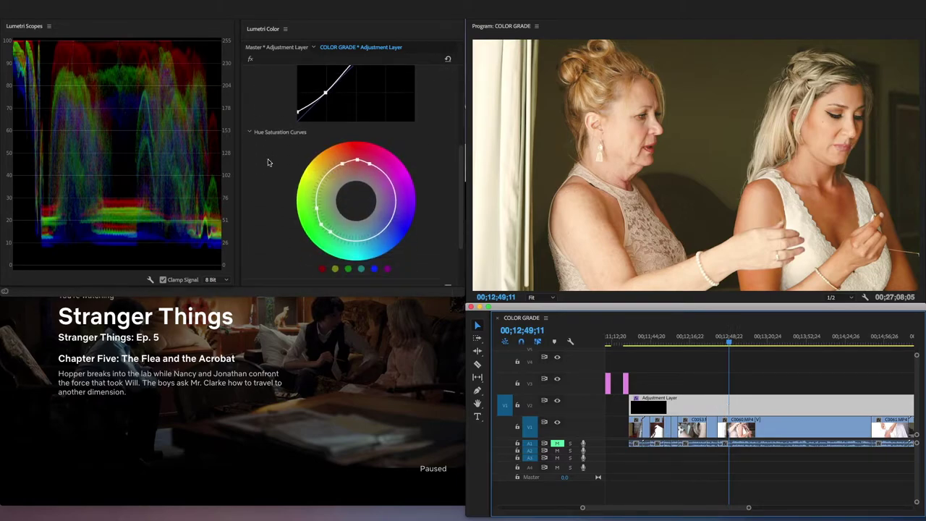
left_click(357, 155)
left_click_drag(357, 155, 358, 157)
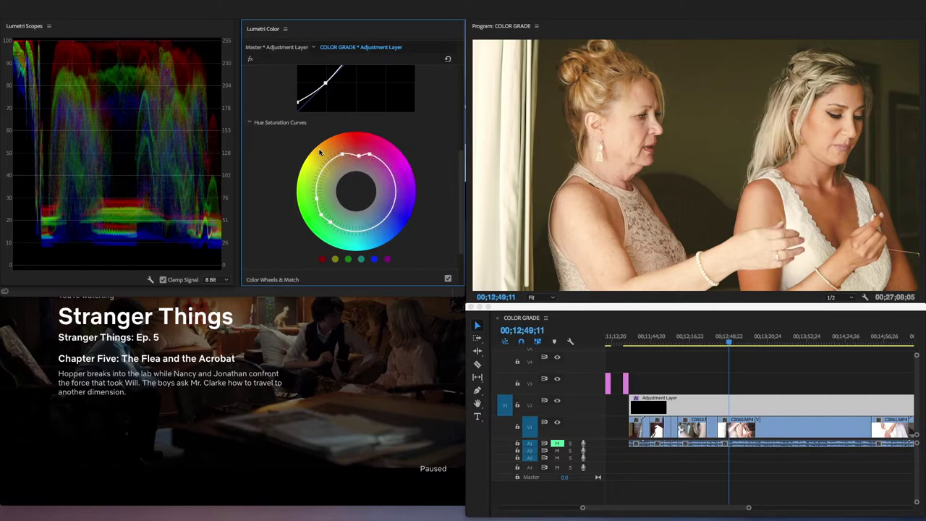
In Basic Correction, lower Saturation to 95.2 and raise Temperature to 24.7.
scroll(268, 139, "up", 5)
left_click(288, 77)
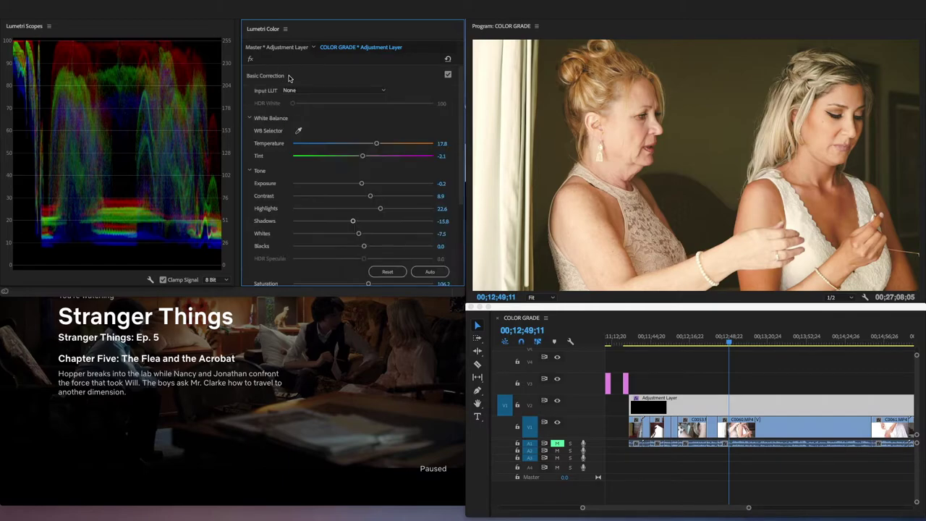
scroll(362, 215, "down", 2)
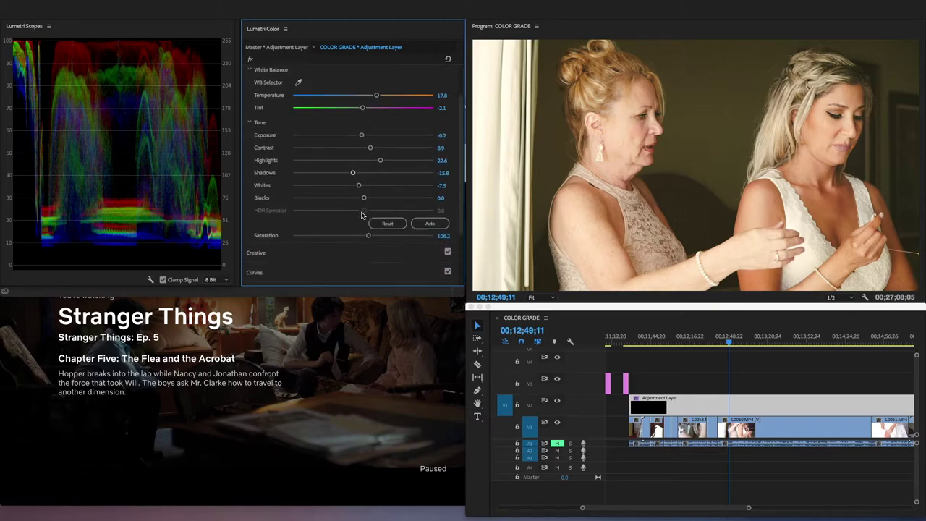
left_click_drag(367, 235, 362, 236)
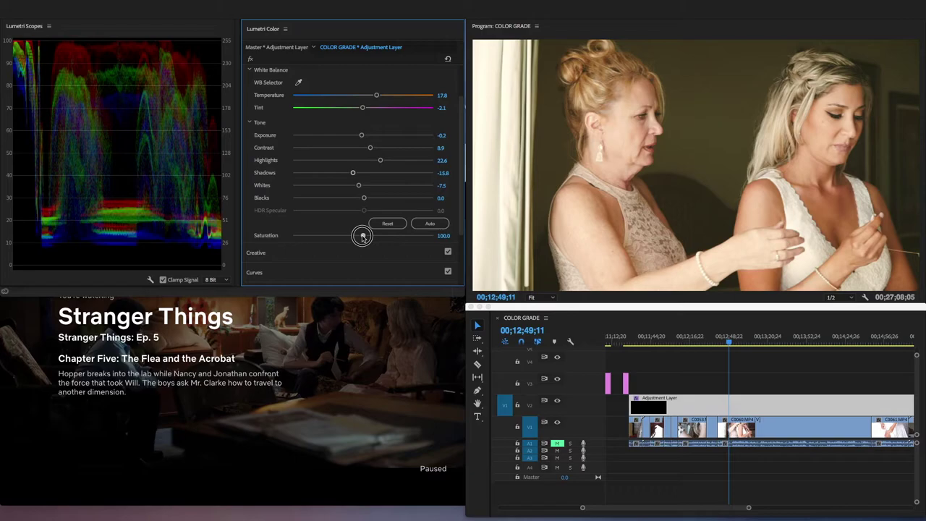
left_click_drag(362, 236, 358, 238)
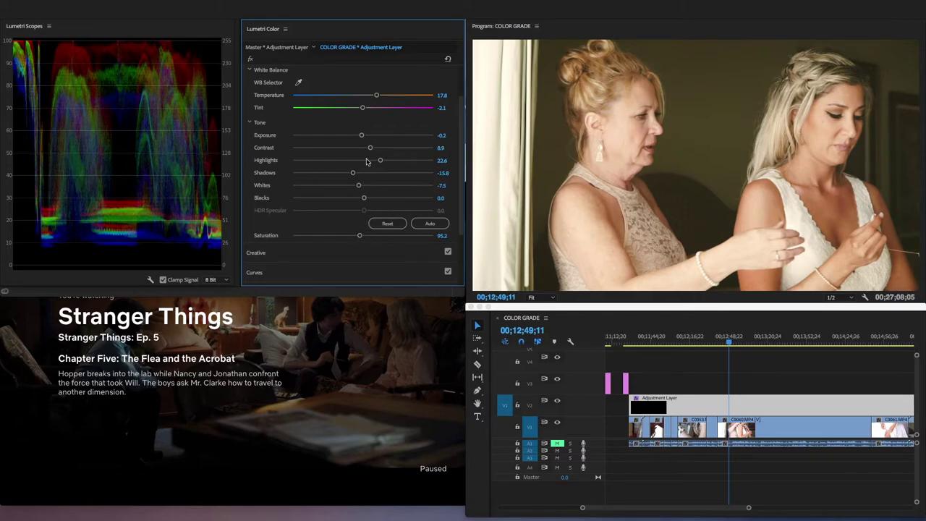
left_click_drag(375, 96, 380, 96)
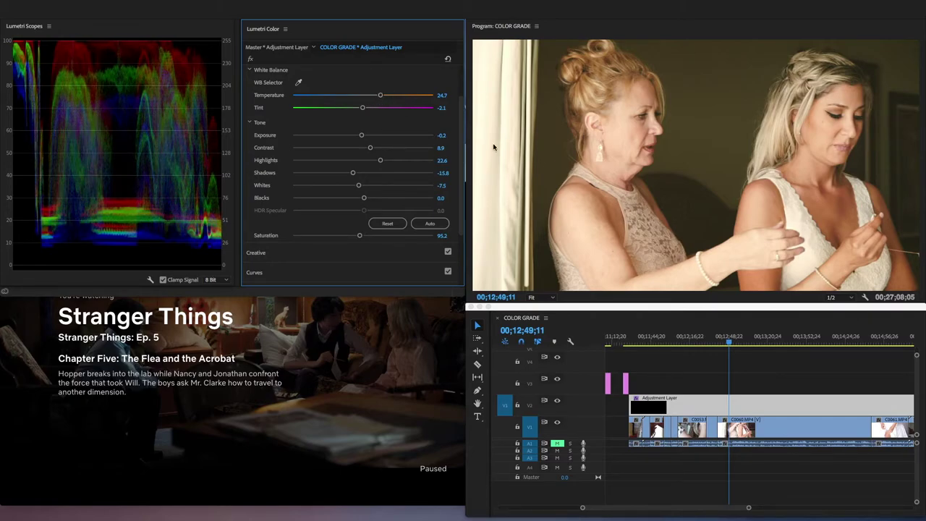
Check the grade at 00;13;29;28 and 00;14;06;04, and widen the Program monitor slightly over the Lumetri settings.
left_click(778, 340)
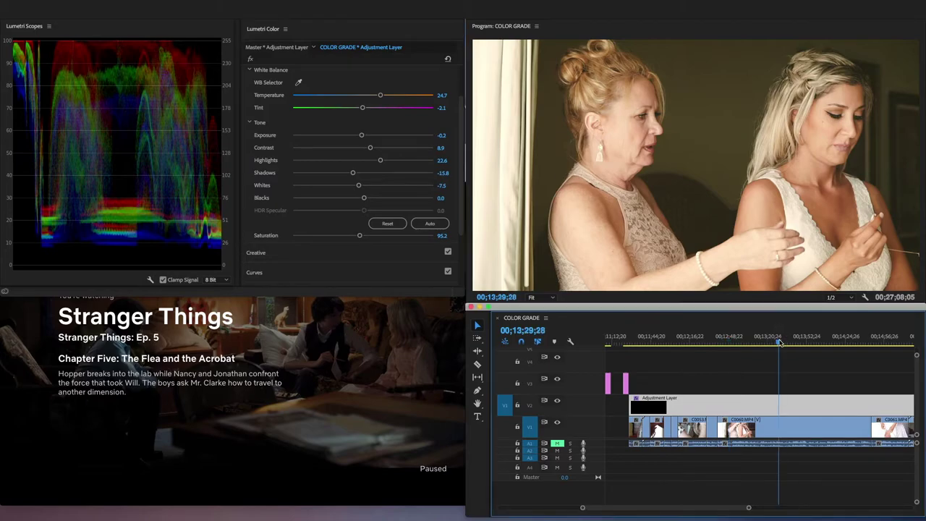
left_click(823, 341)
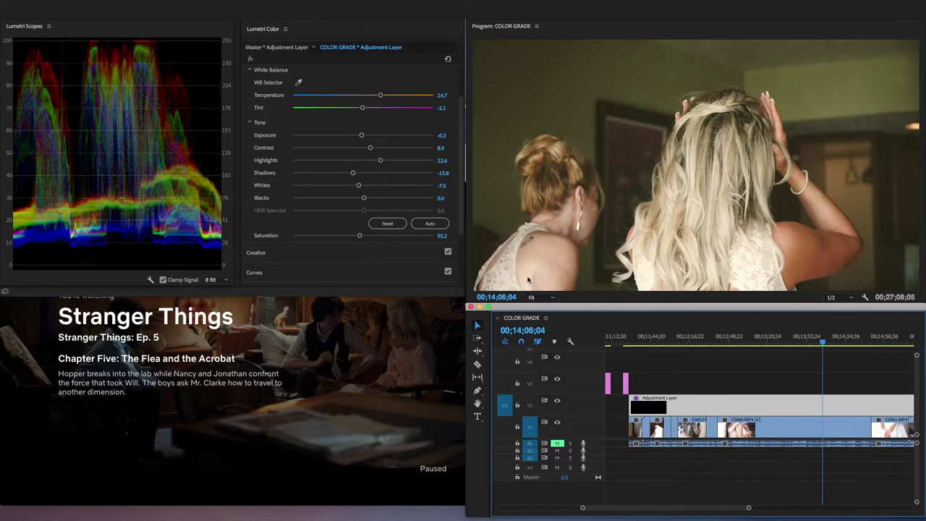
left_click(508, 269)
left_click(452, 342)
mouse_move(452, 343)
left_mouse_down()
mouse_move(439, 342)
mouse_move(439, 354)
left_mouse_up()
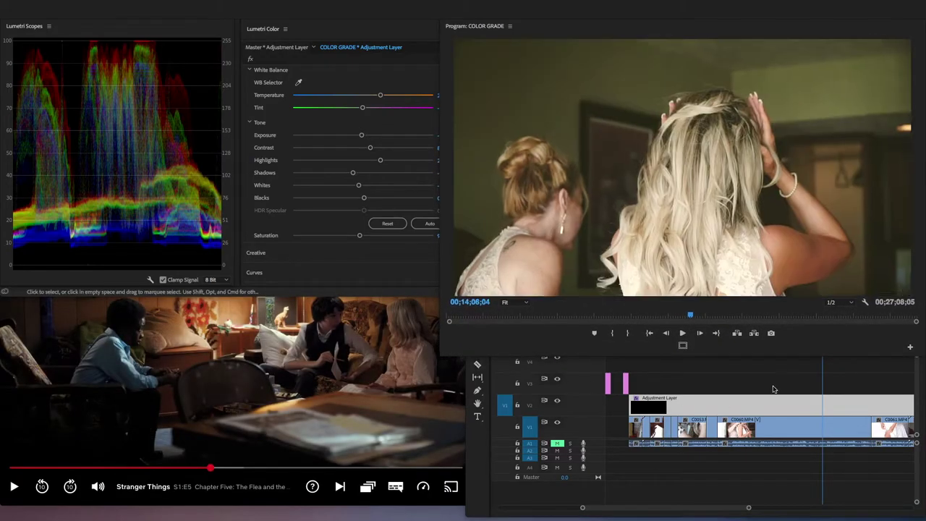
Review the graded hair and makeup shots around 00;11;29;16, ending with the playhead at 00;13;05;22.
left_click(769, 382)
left_click(640, 340)
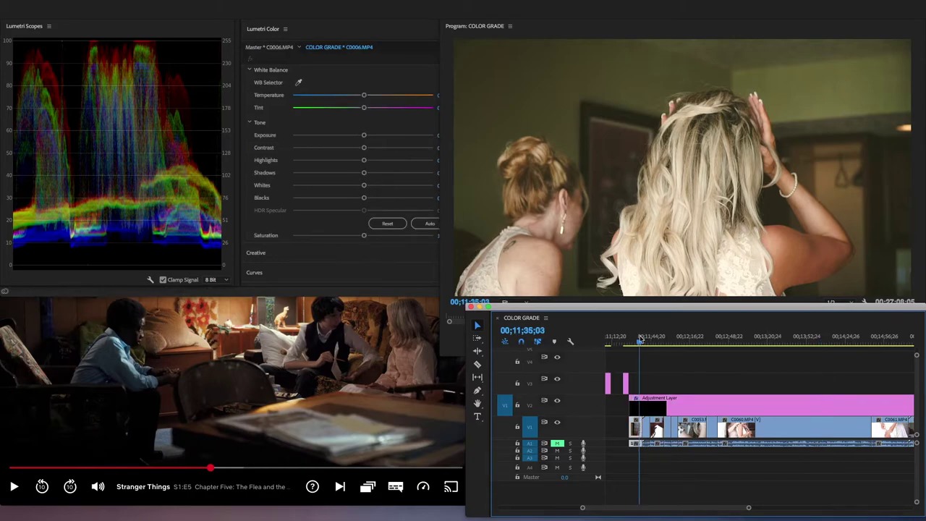
left_click(633, 343)
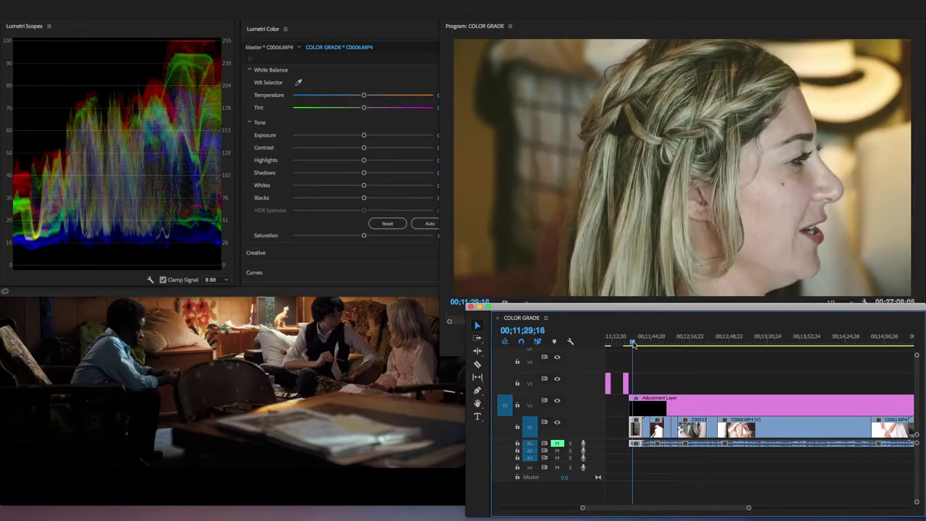
left_click(813, 338)
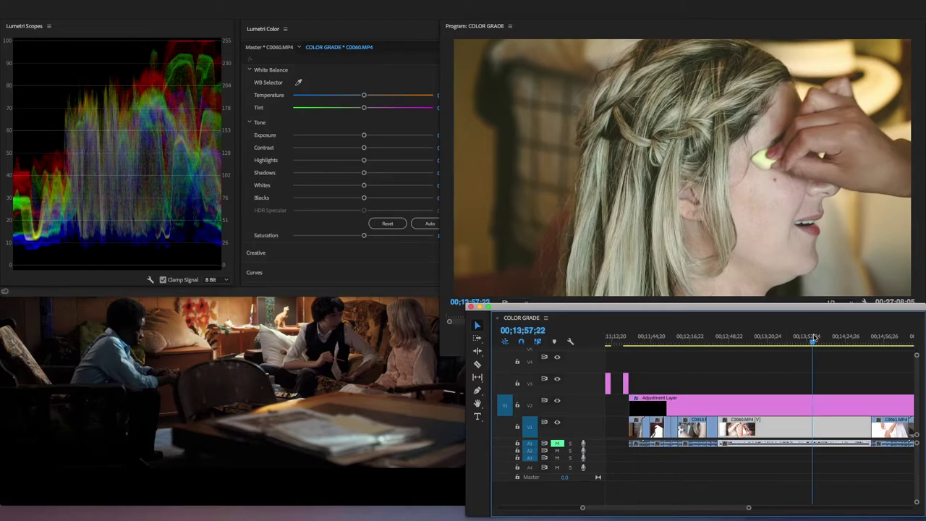
left_click(749, 343)
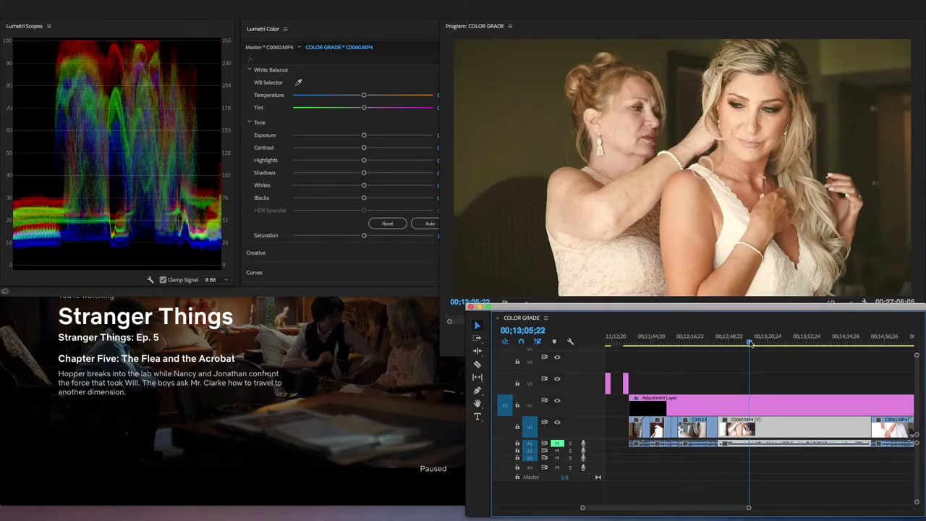
Lower the adjustment layer's Highlights to 1.4 and narrow the Program monitor to uncover the Lumetri slider values.
left_click(753, 408)
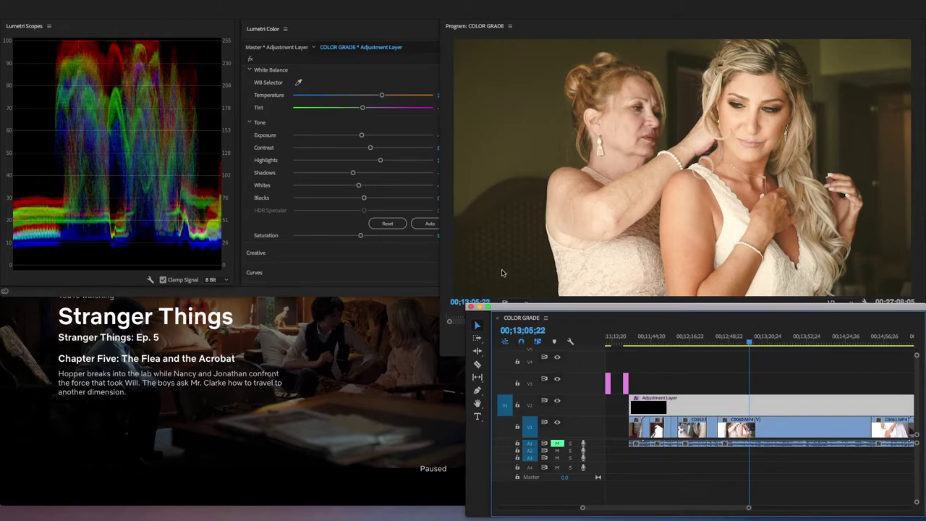
left_click(378, 127)
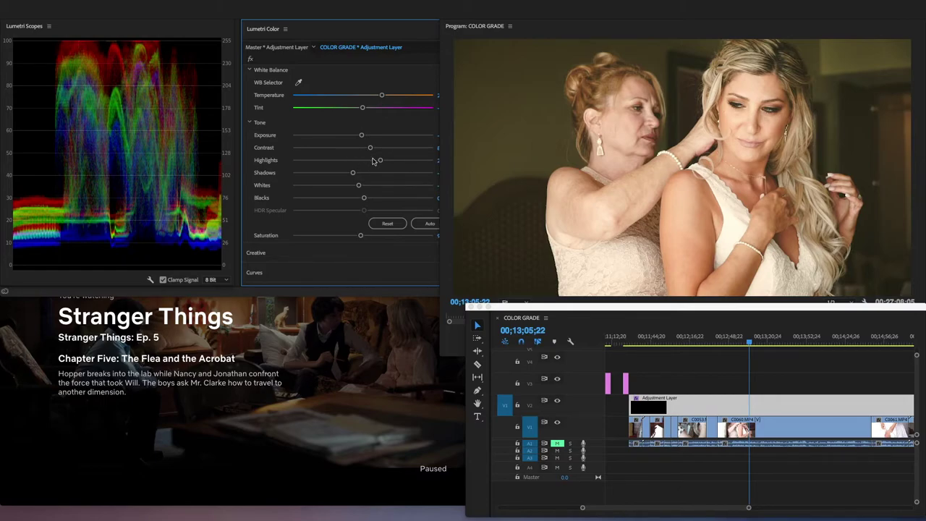
mouse_move(379, 162)
left_mouse_down()
mouse_move(315, 168)
mouse_move(364, 163)
left_mouse_up()
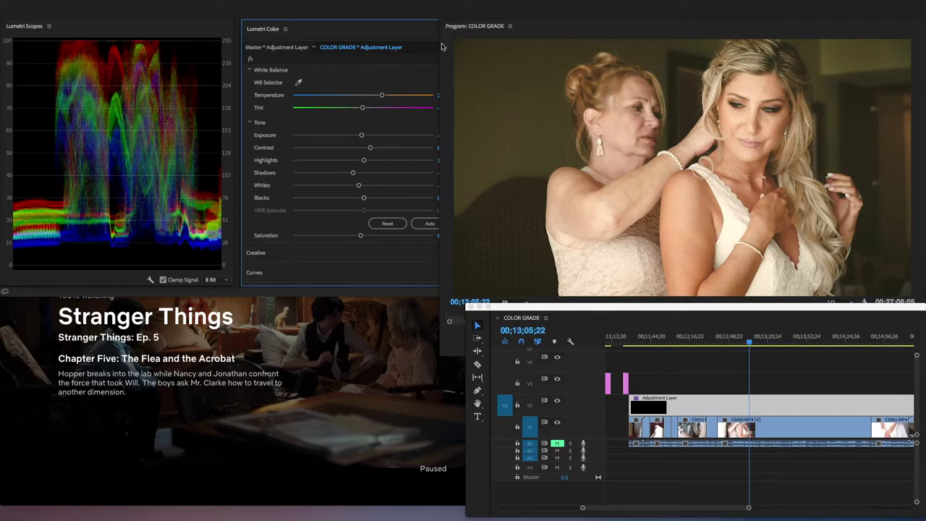
left_click_drag(441, 45, 454, 45)
left_click_drag(461, 45, 459, 44)
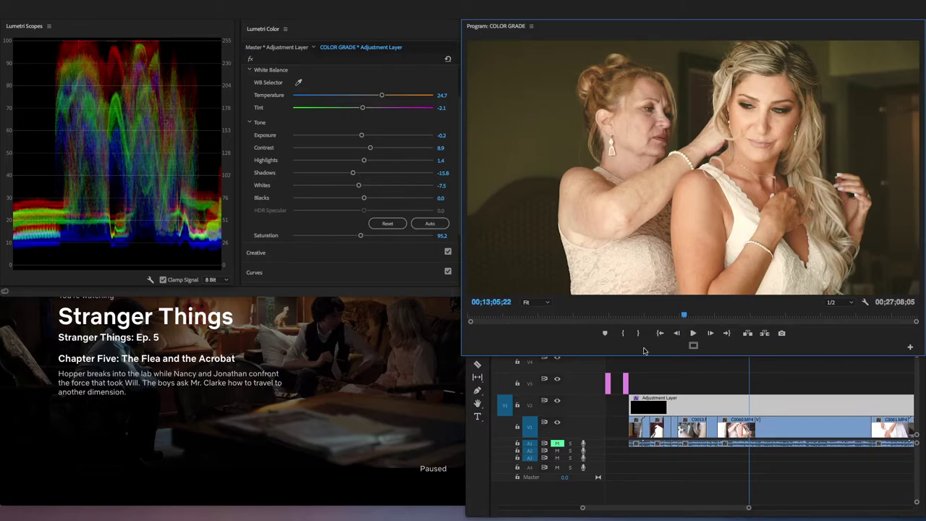
Set the adjustment layer's Highlights to -9.6, Whites to -30.8, Exposure to 0.1 and Shadows to 3.4.
left_click(731, 404)
left_click_drag(366, 159, 348, 186)
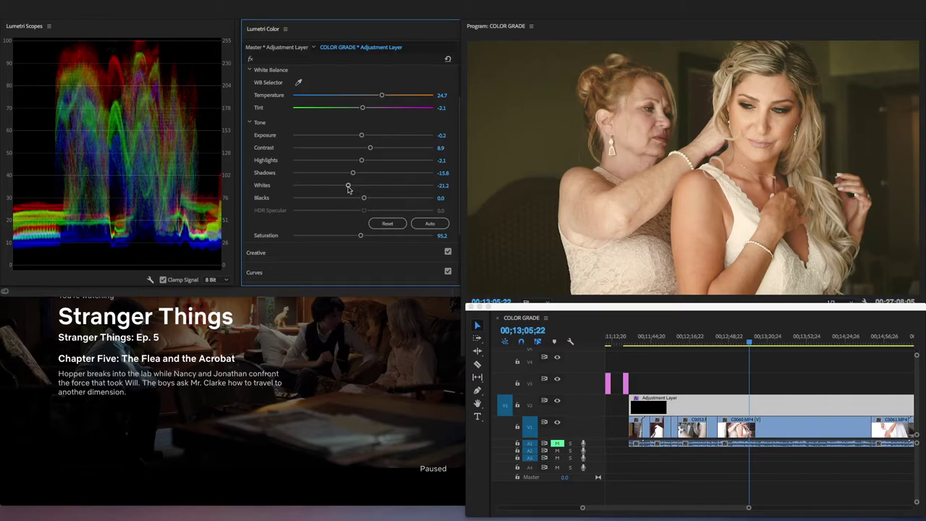
left_click_drag(348, 187, 338, 187)
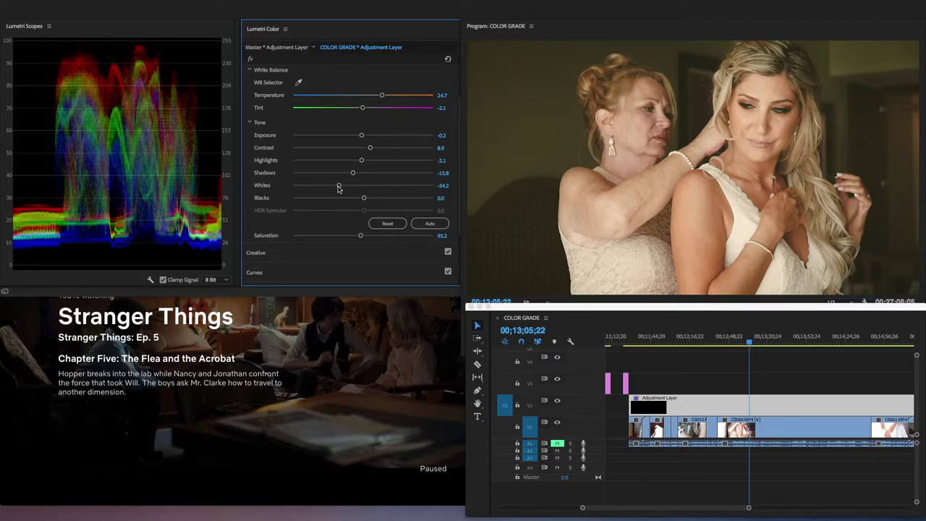
left_click_drag(338, 188, 342, 188)
left_click_drag(363, 137, 365, 174)
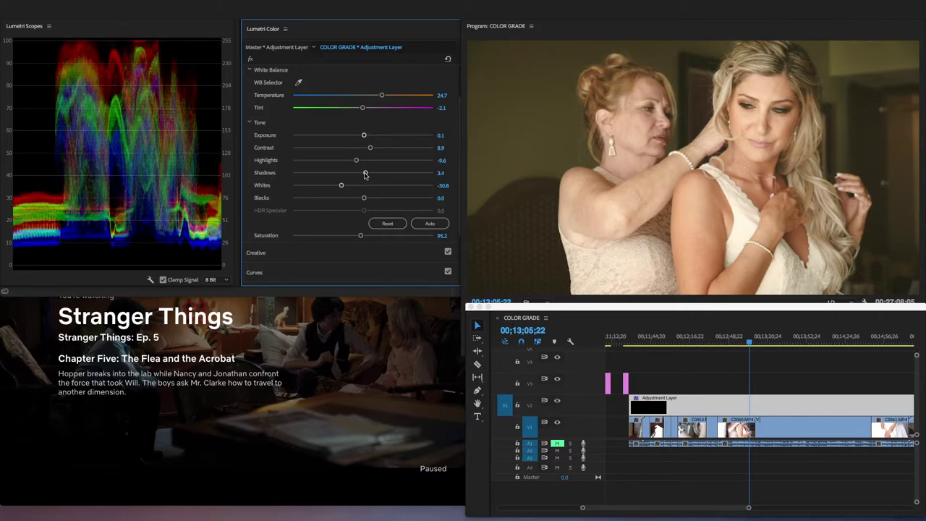
Check the adjusted grade on the shots between 00;12;05;10 and 00;12;48;18.
left_click(722, 353)
left_click(676, 337)
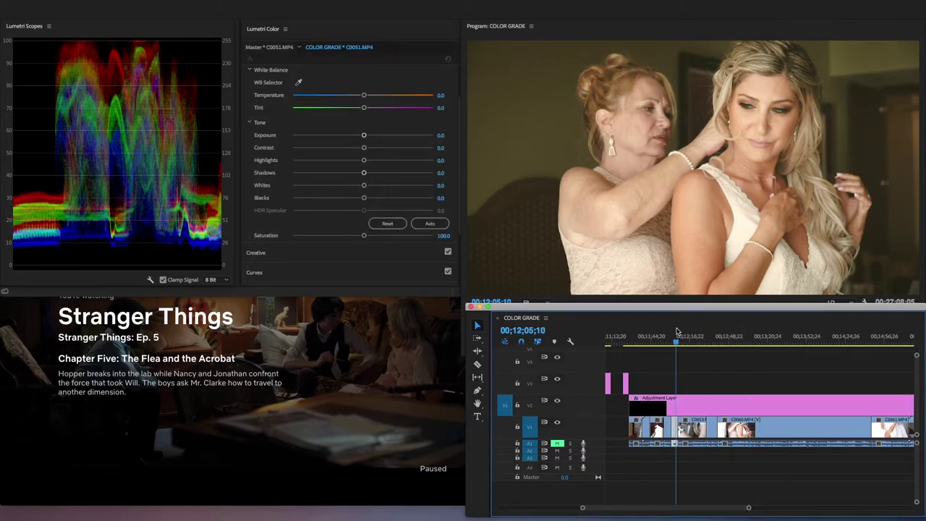
left_click(690, 335)
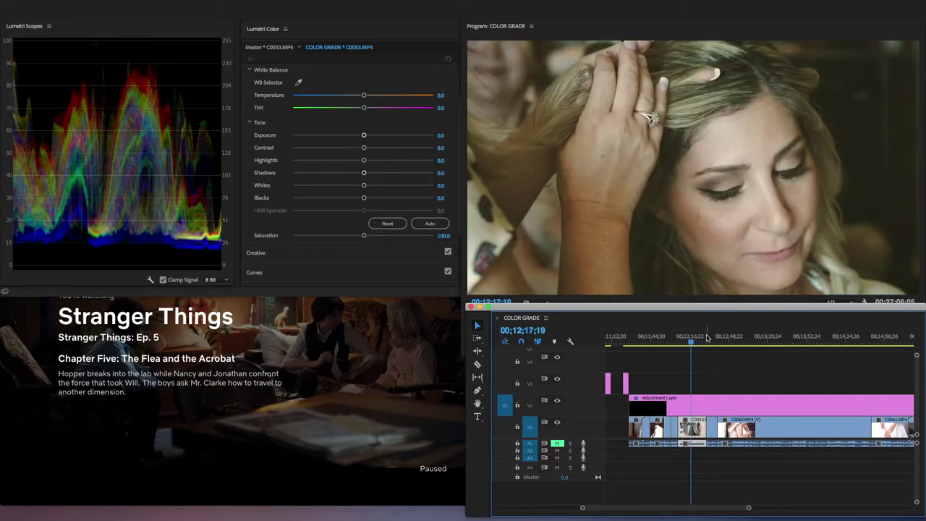
left_click(709, 337)
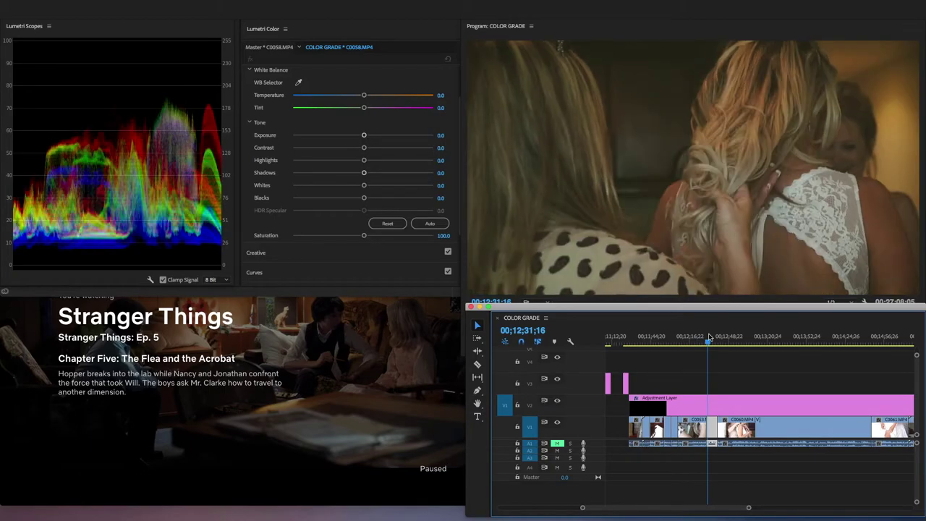
left_click(729, 337)
left_click(884, 337)
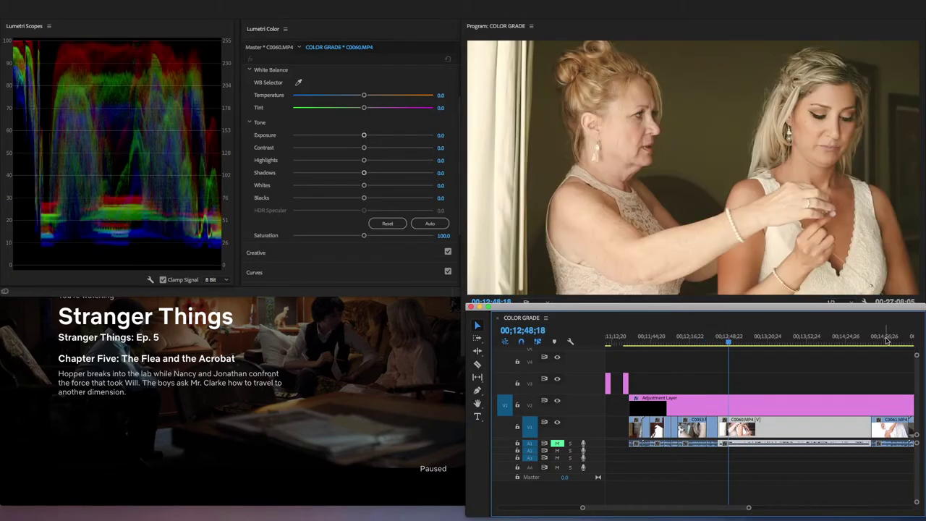
Examine the grade on the shoe and sandal shots up to 00;16;05;22, ending with the playhead at 00;15;24;00.
key("Down")
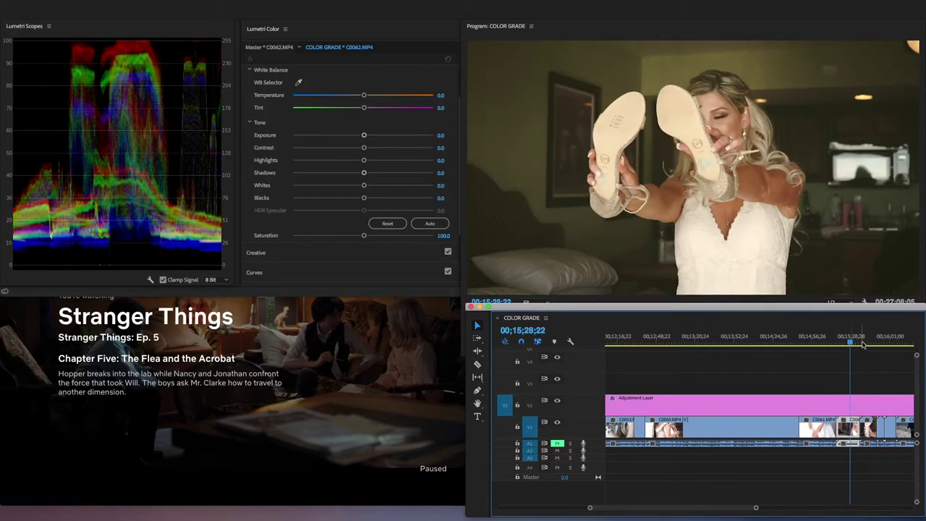
left_click(862, 338)
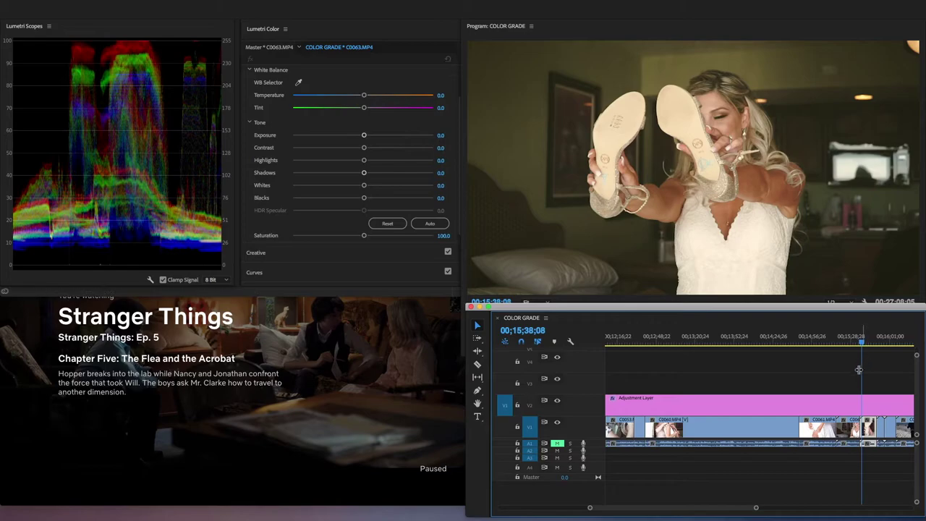
scroll(860, 382, "down", 3)
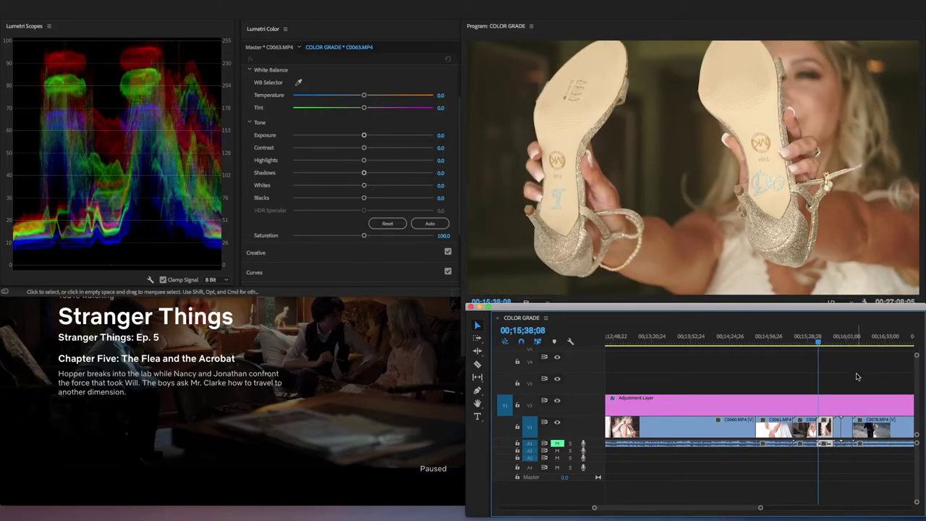
left_click(852, 339)
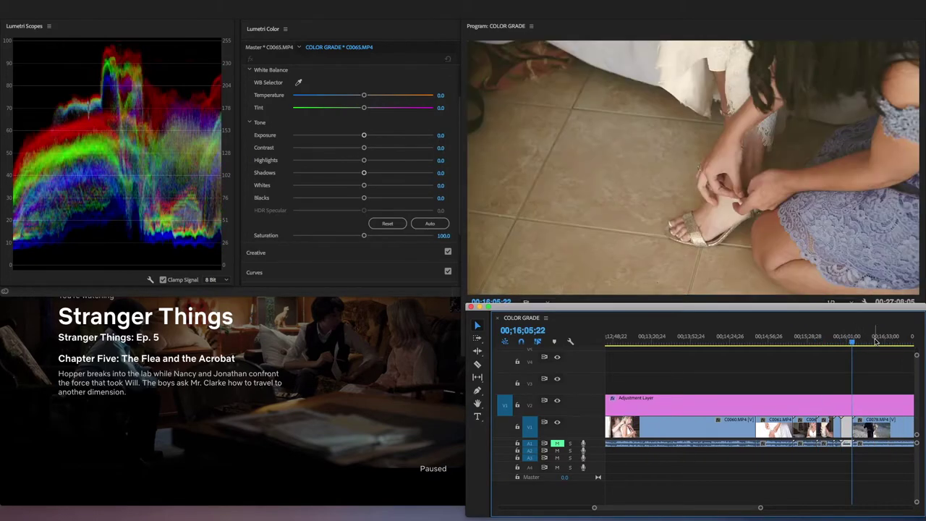
left_click(829, 340)
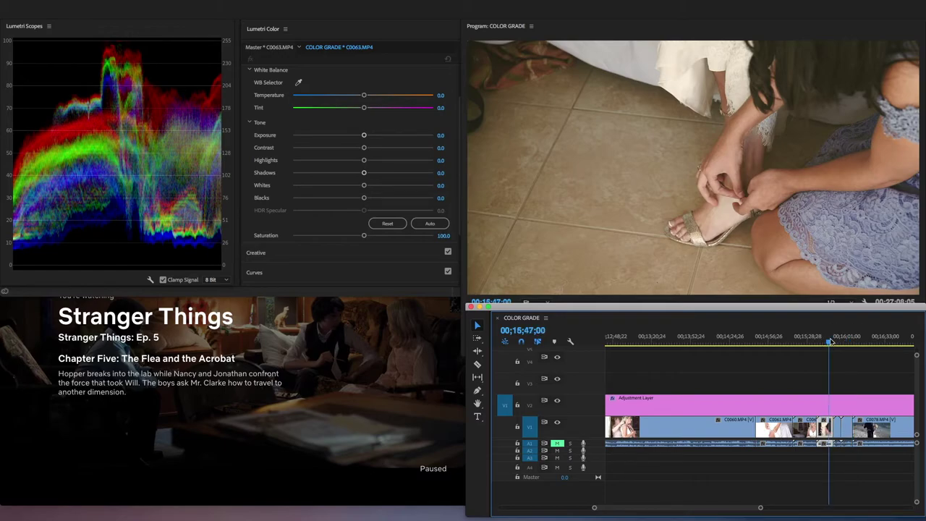
left_click(801, 341)
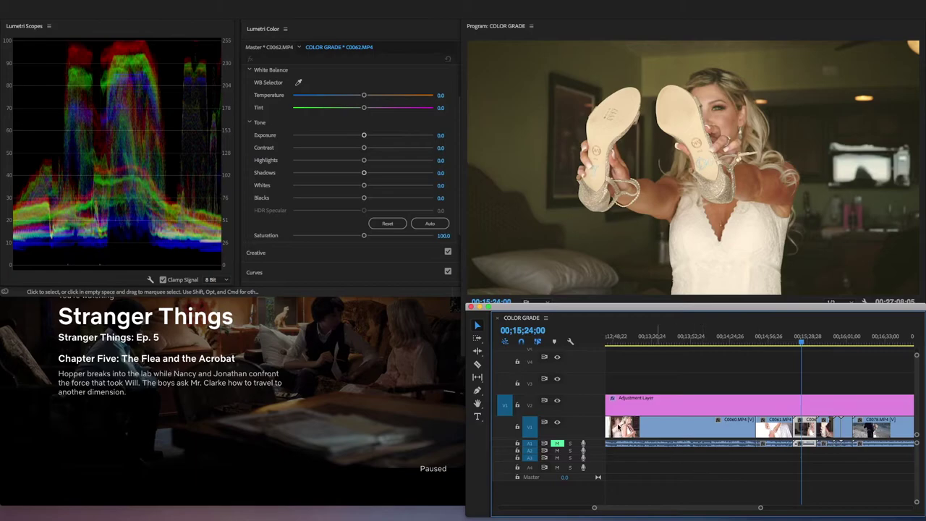
Save the project and toggle track V2's output off and on repeatedly to compare the ungraded and graded shot.
key("ctrl+s")
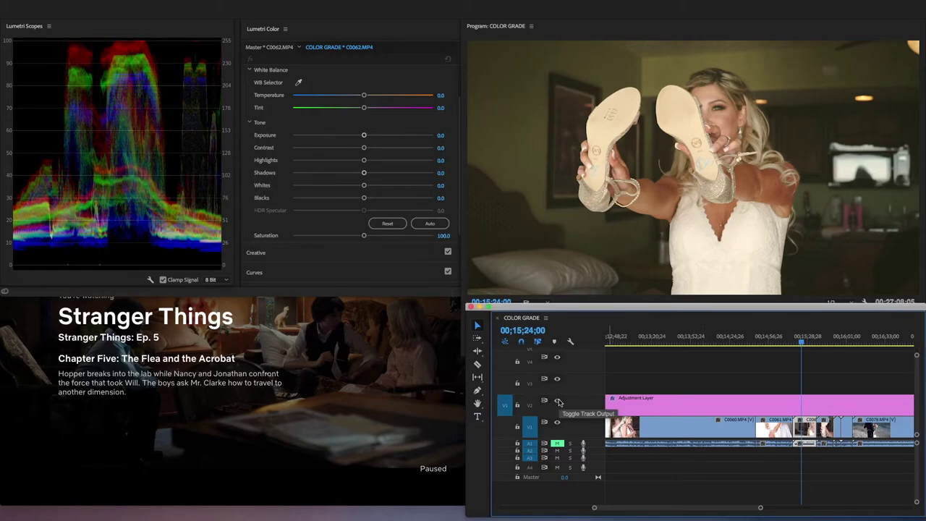
left_click(557, 402)
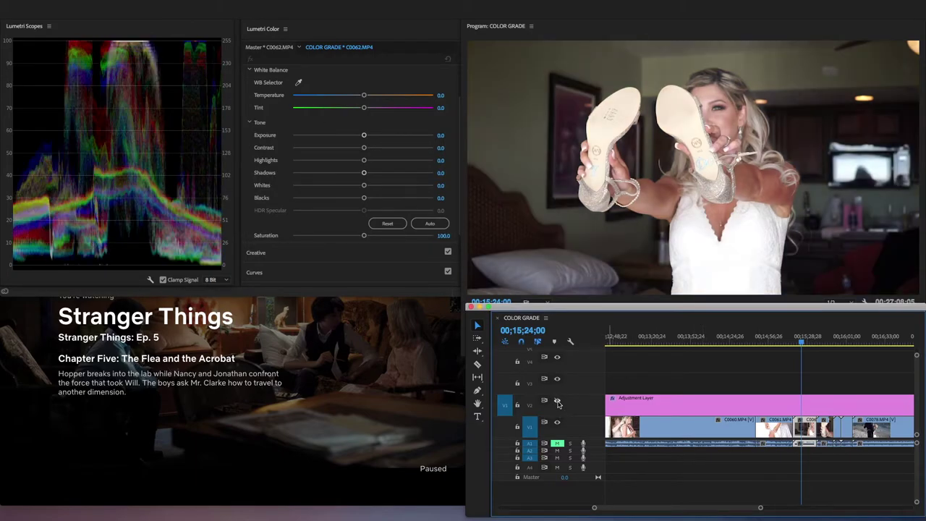
left_click(557, 402)
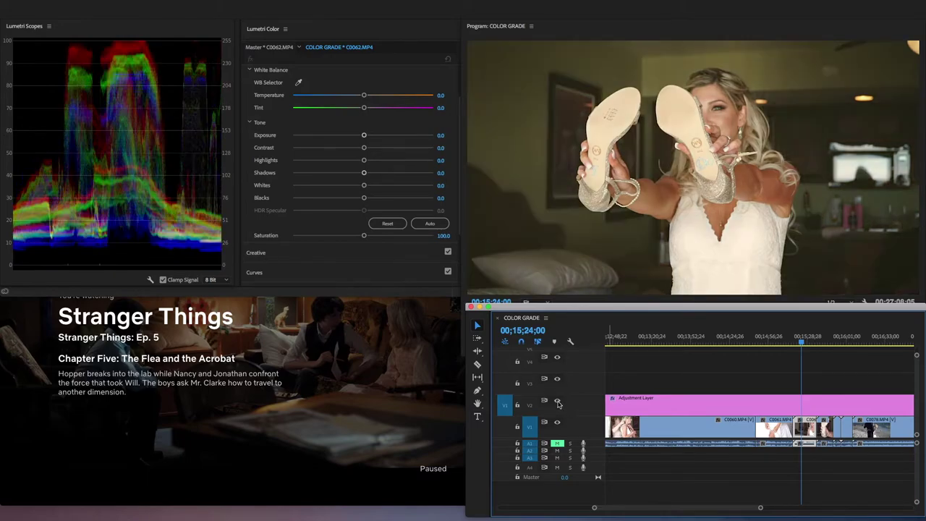
left_click(557, 401)
left_click(557, 402)
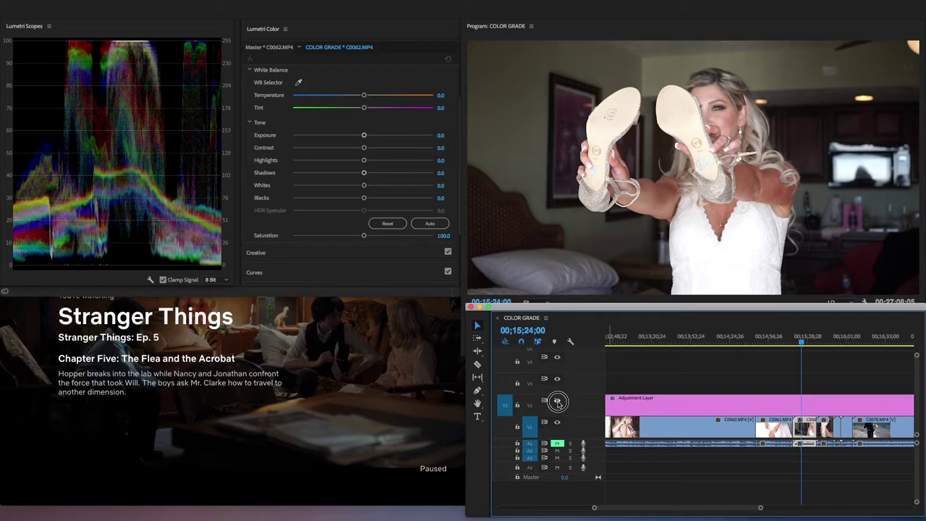
left_click(557, 401)
left_click(557, 401)
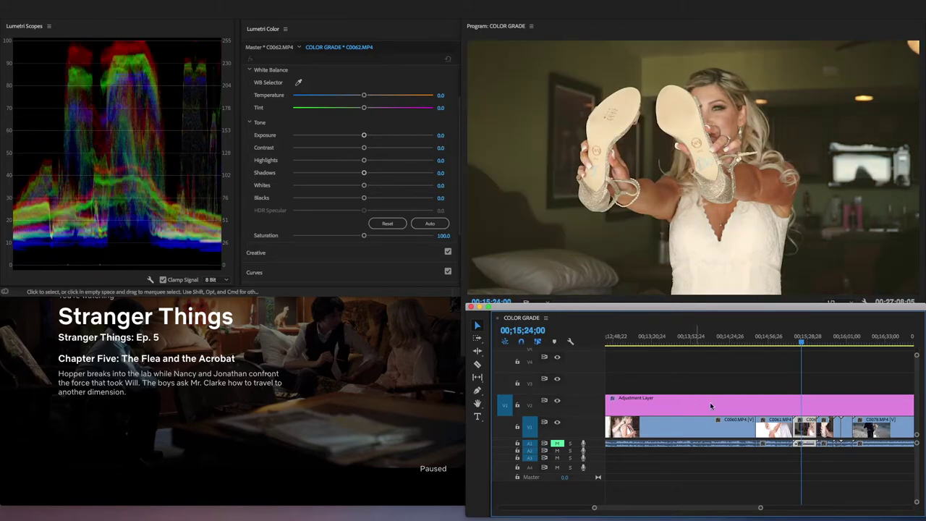
Set the adjustment layer's Tint to -0.7, judging it on the sandal shot at 00;15;34;21.
left_click(789, 340)
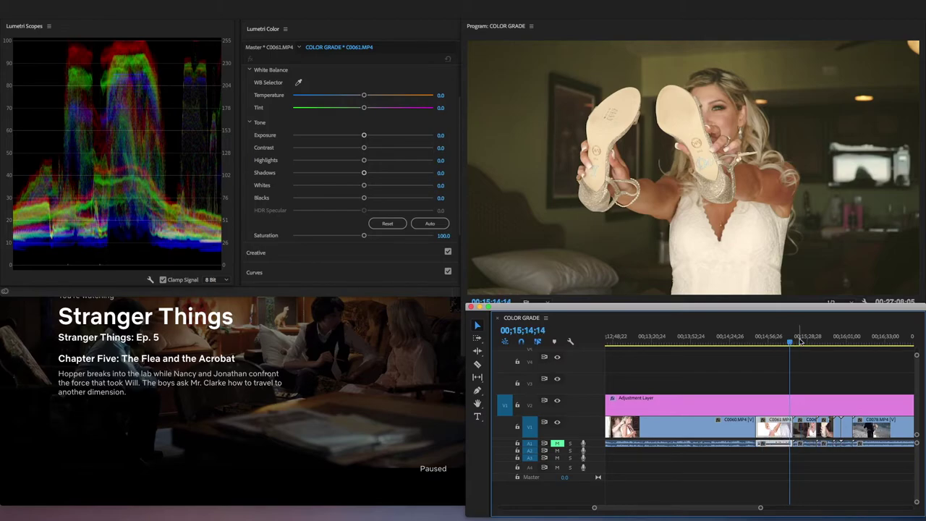
left_click(799, 341)
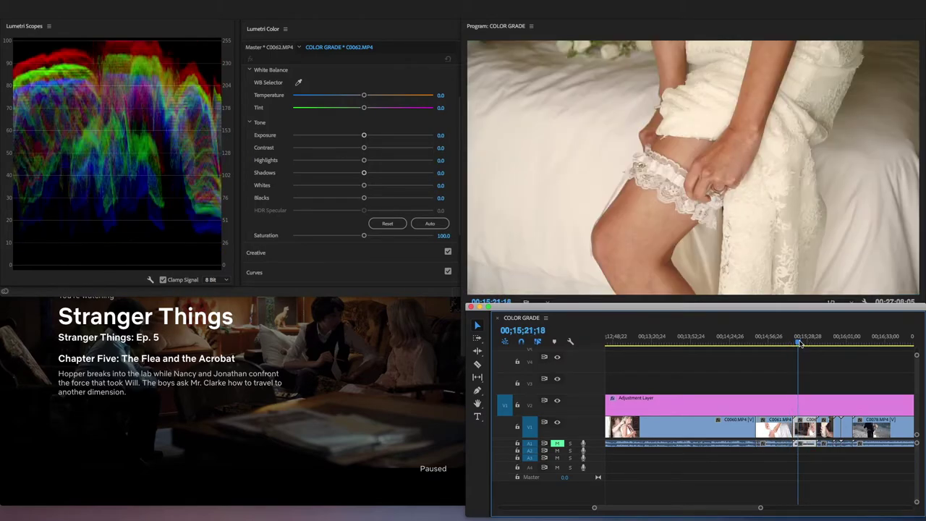
left_click(811, 342)
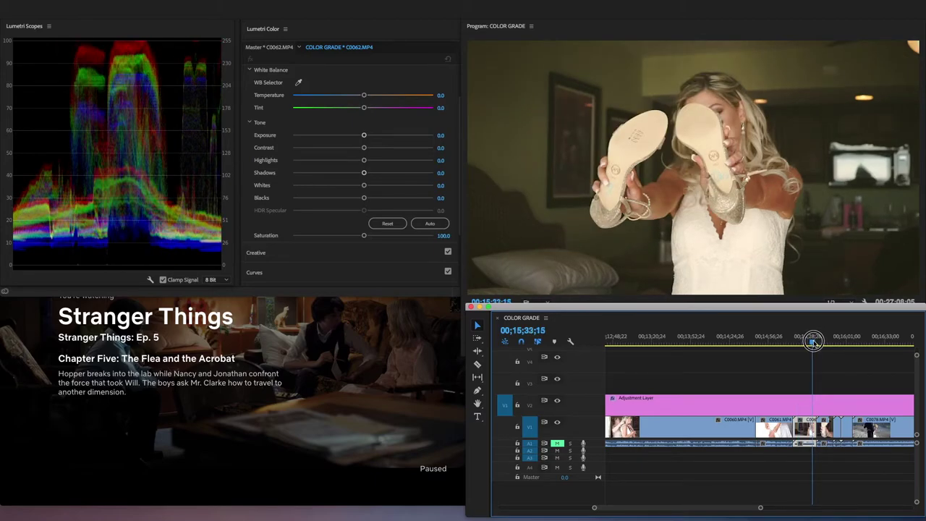
left_click(814, 341)
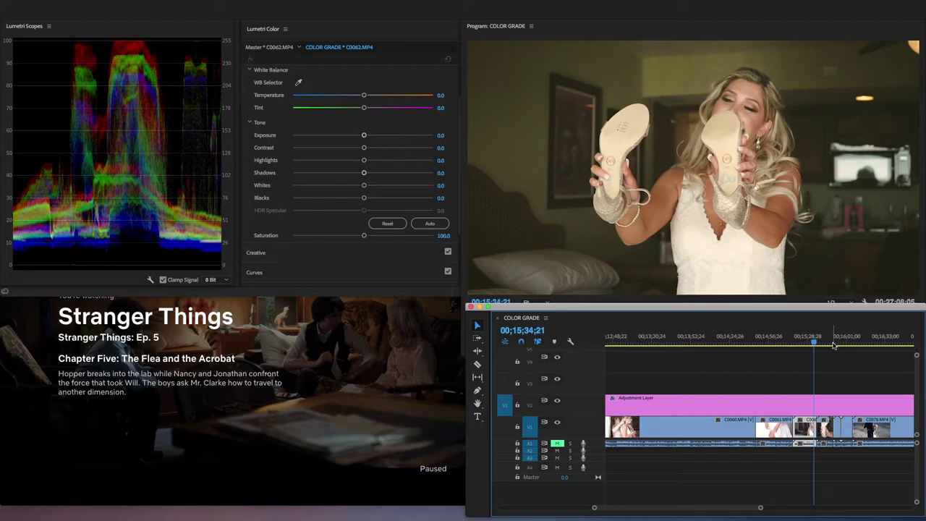
left_click(787, 403)
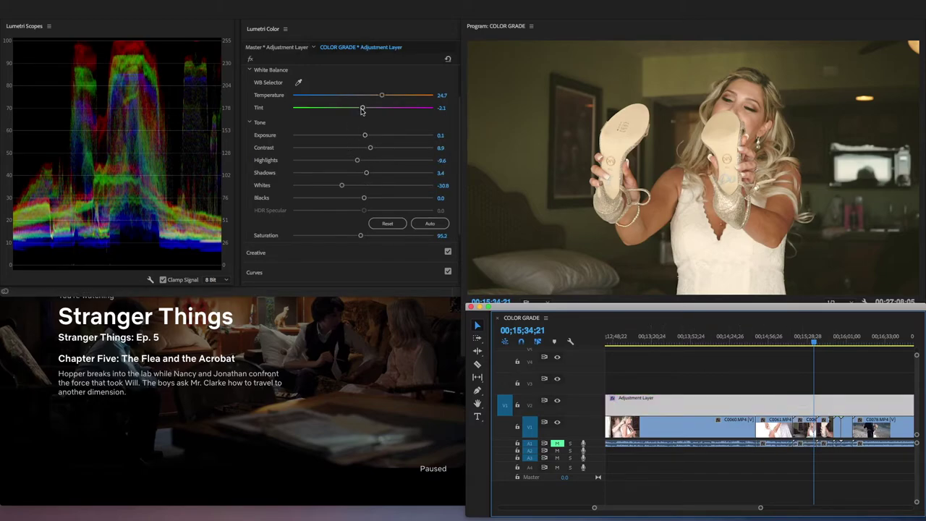
left_click_drag(363, 110, 363, 110)
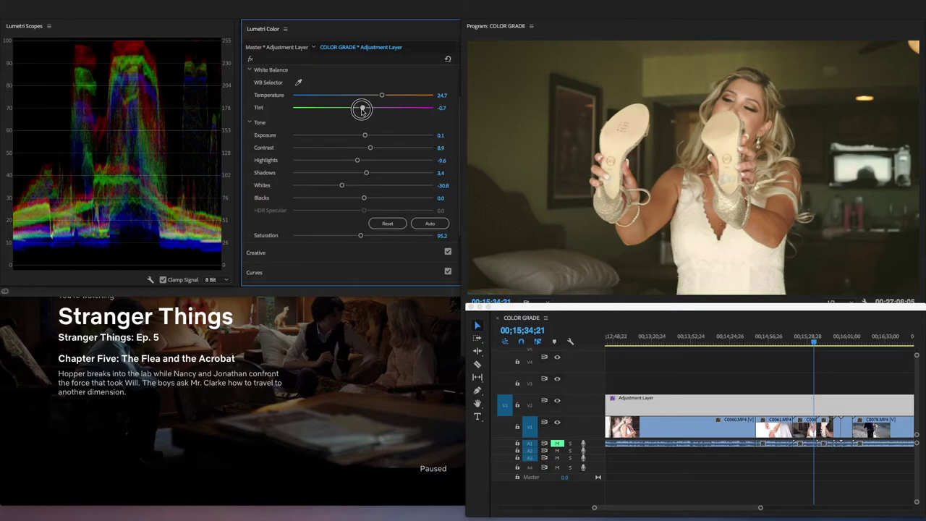
Export the adjustment layer's grade as a Cube LUT named STRANGER THINGS LUT in the Movie LUTS folder.
left_click(774, 338)
scroll(780, 342, "up", 2)
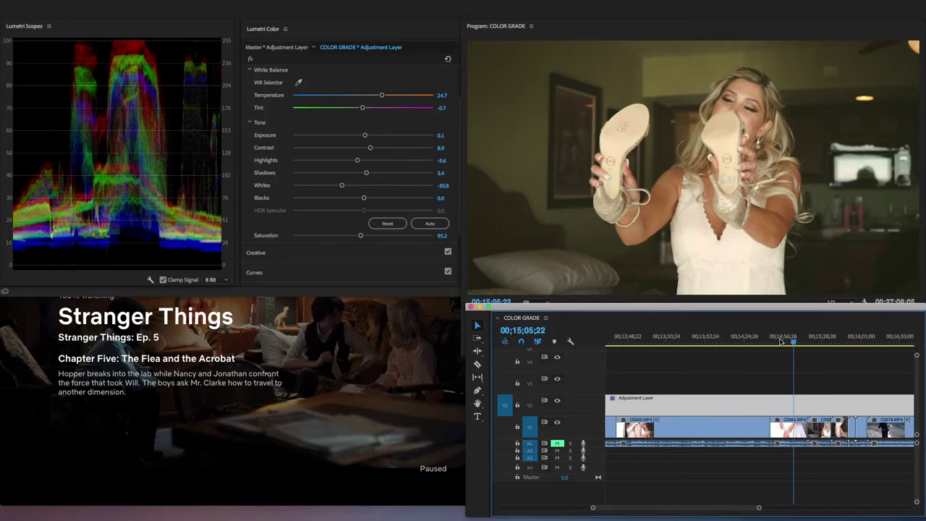
scroll(780, 341, "up", 3)
left_click(768, 340)
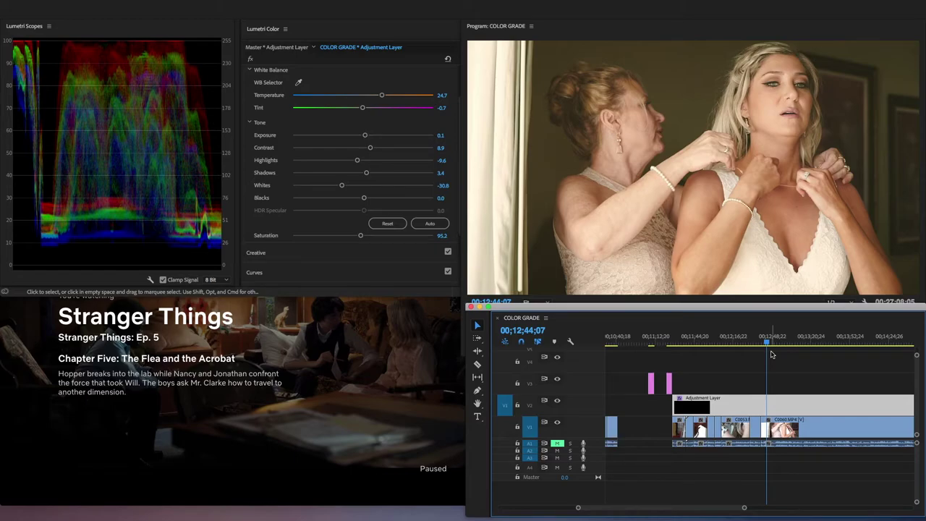
left_click(783, 342)
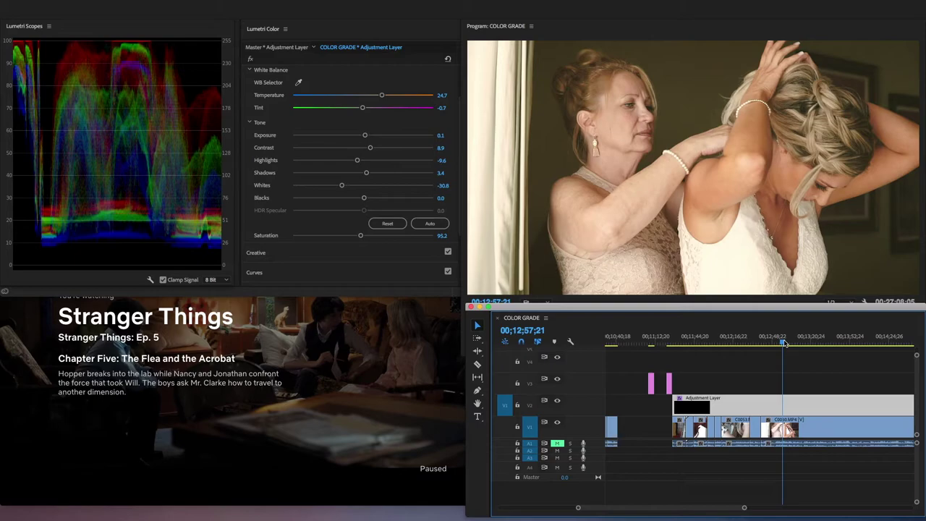
left_click(774, 407)
left_click(285, 29)
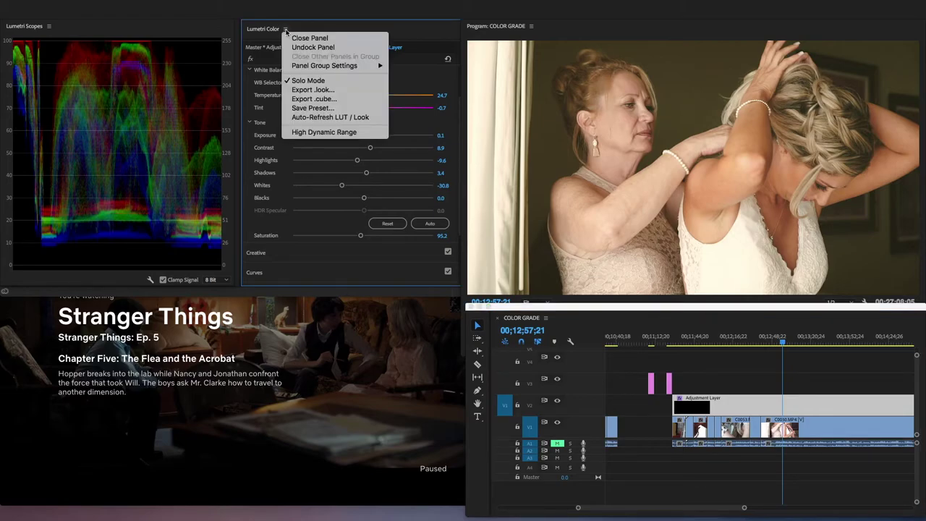
left_click(320, 98)
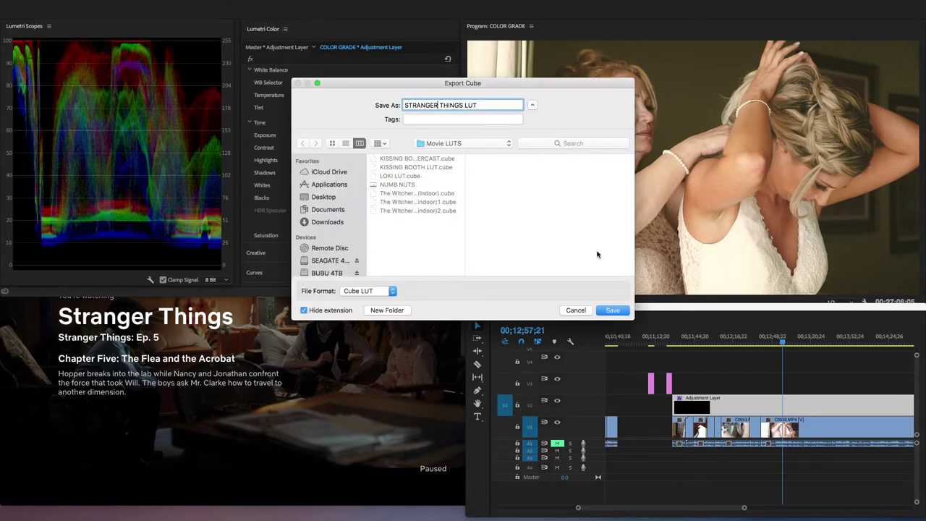
left_click(612, 311)
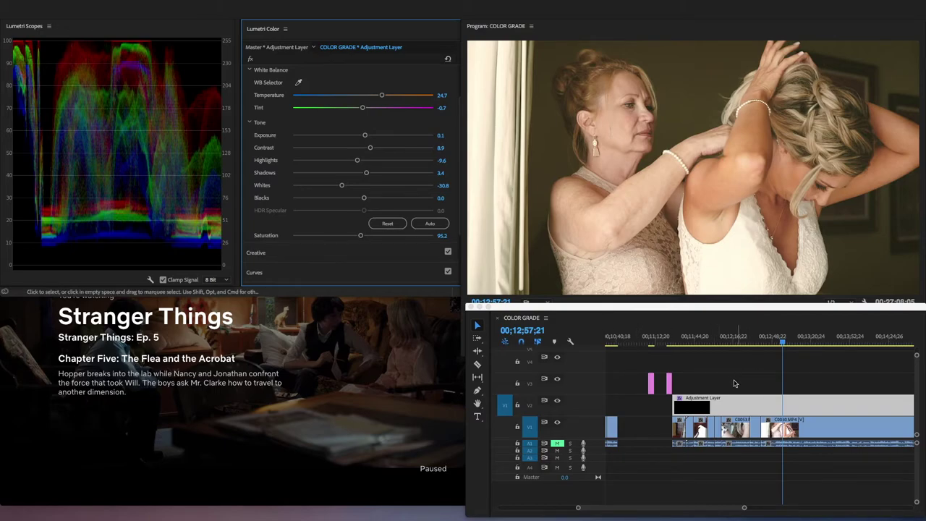
Set the Saturation of clip C0006.MP4, at the start of the adjustment layer, to 113.0.
left_click(677, 340)
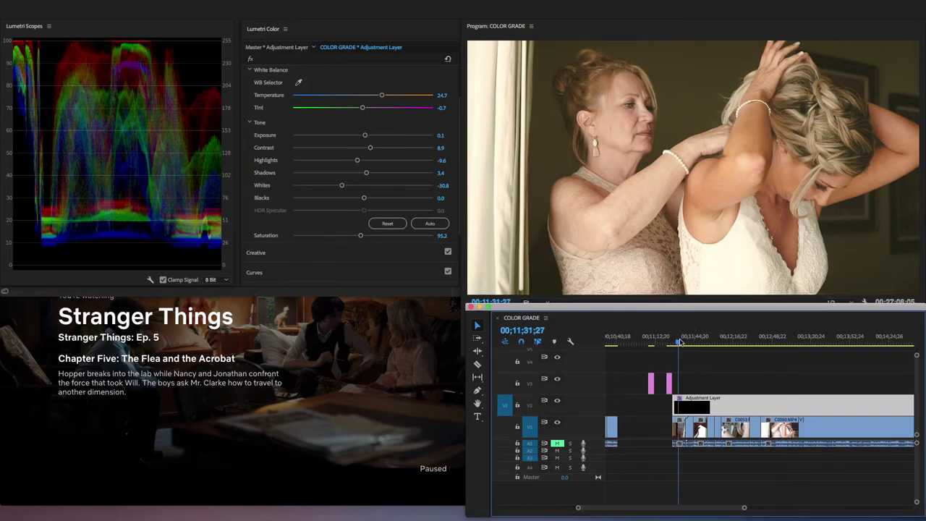
left_click_drag(744, 507, 704, 507)
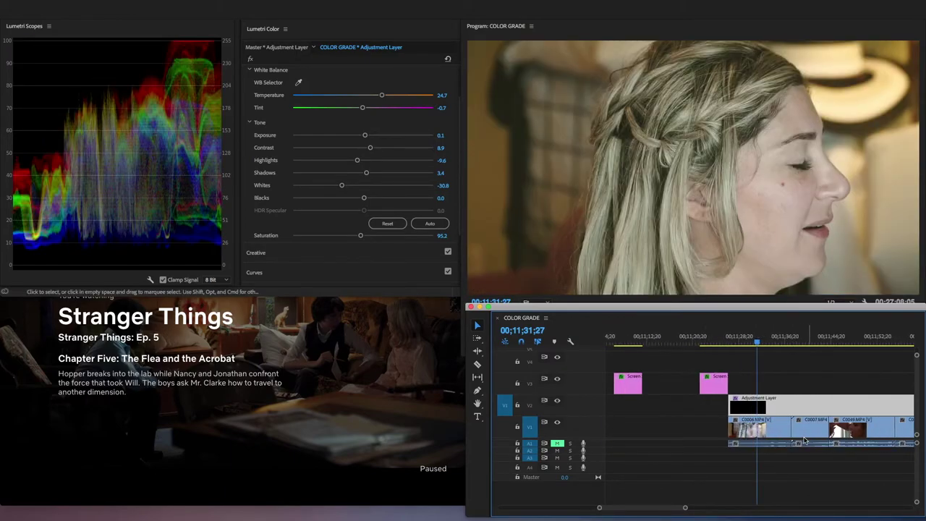
left_click(777, 343)
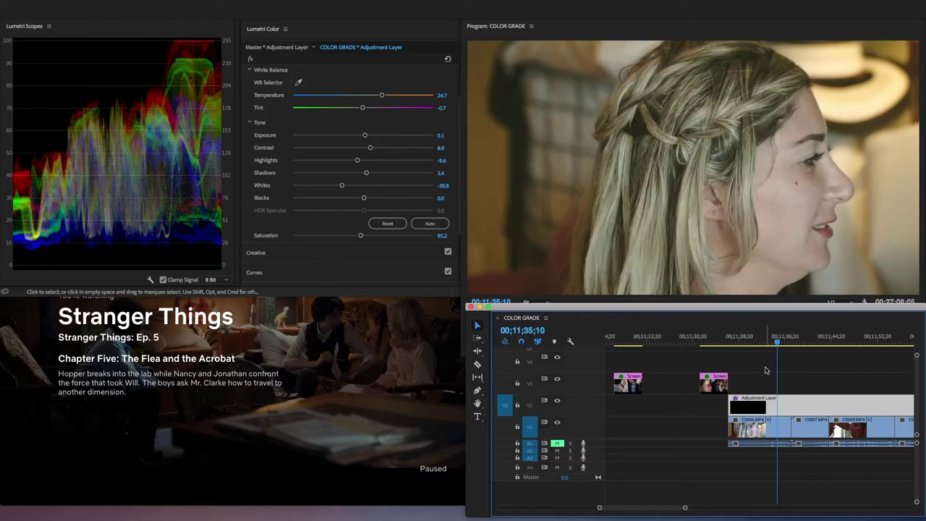
scroll(766, 377, "right", 4)
left_click(767, 377)
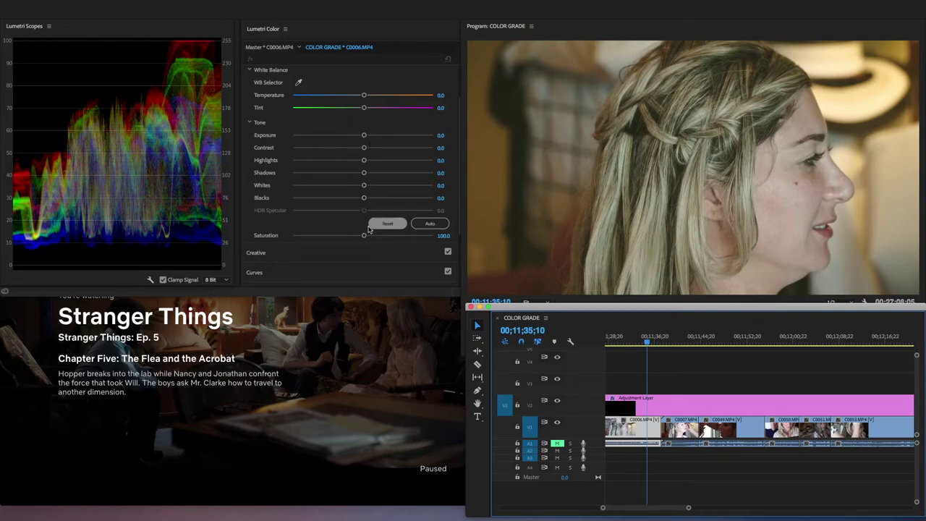
left_click_drag(364, 235, 371, 236)
Set clip C0007.MP4's Highlights to -26.0 and Whites to -14.4, and clip C0006.MP4's Whites to -16.4.
left_click(678, 341)
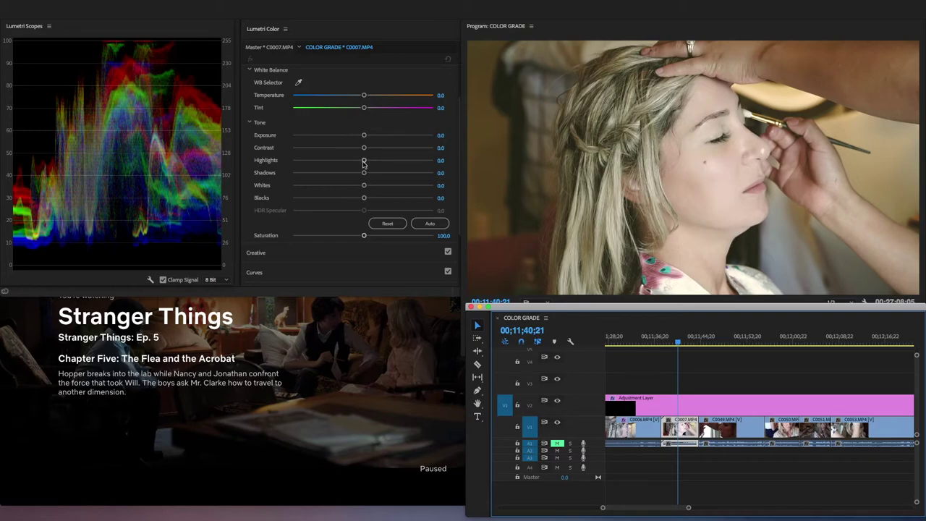
left_click_drag(363, 160, 355, 162)
left_click_drag(339, 163, 352, 187)
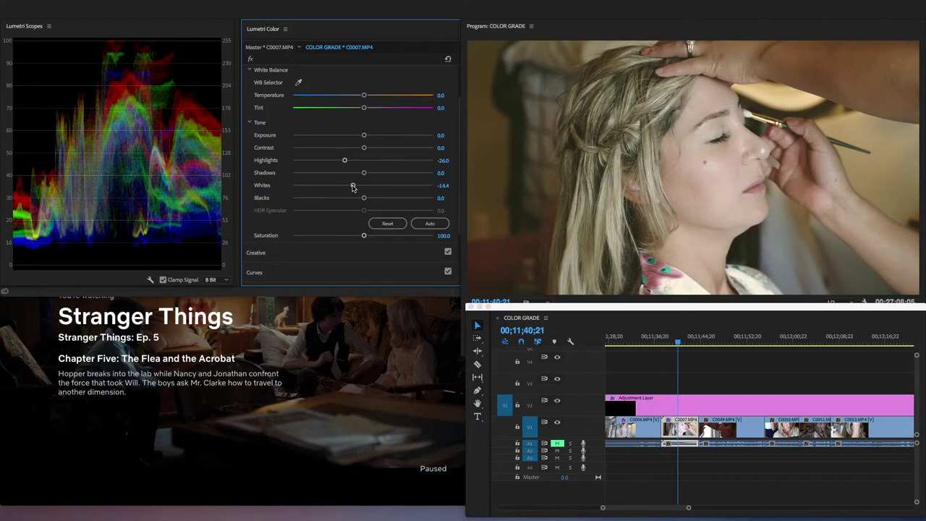
left_click(628, 340)
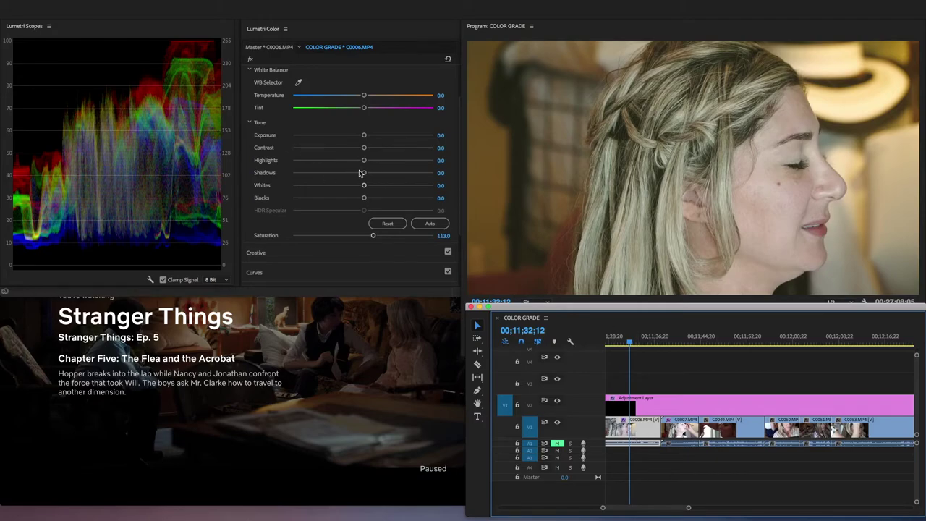
left_click_drag(363, 187, 351, 187)
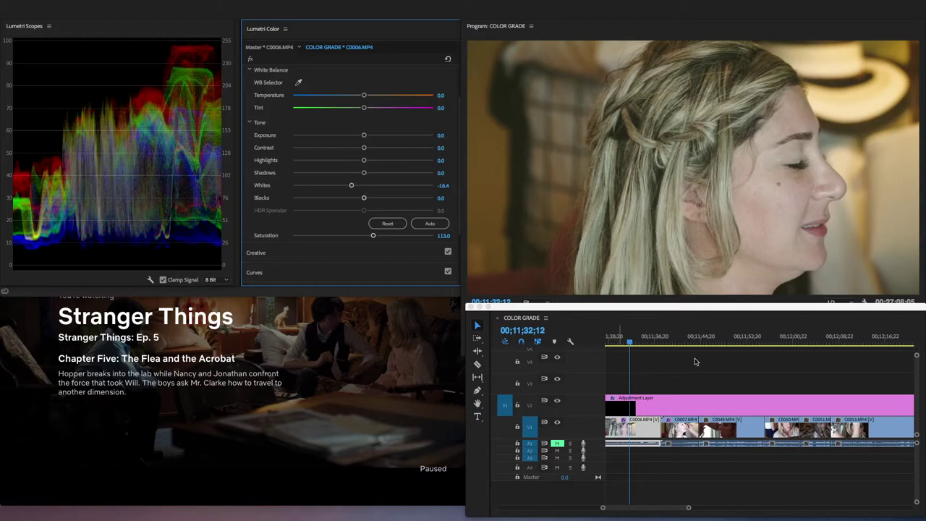
Set clip C0049.MP4's Highlights to -20.5, Whites to -6.8 and Shadows to 40.4.
left_click(728, 337)
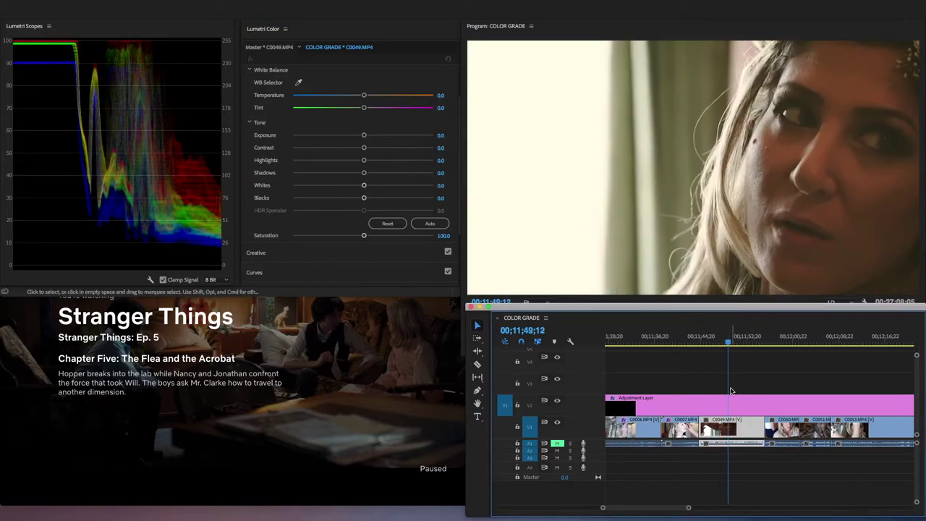
left_click(714, 345)
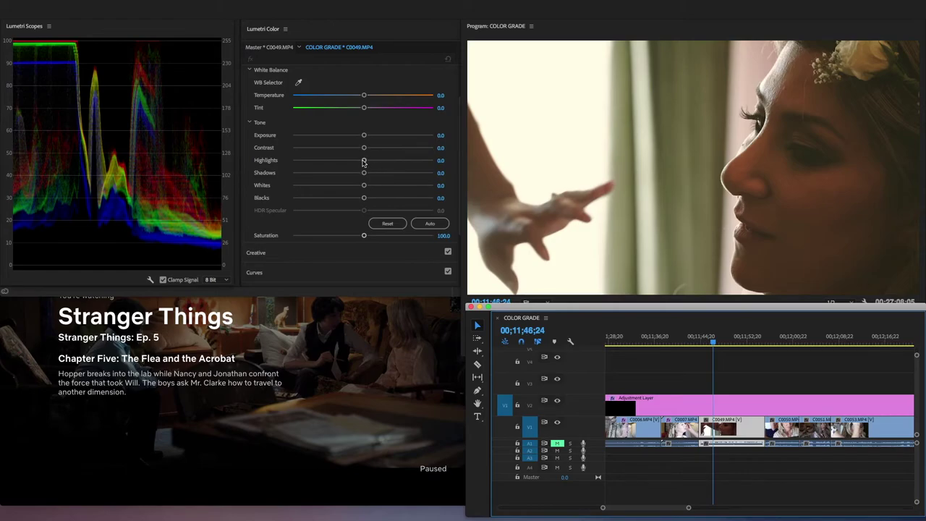
left_click_drag(364, 185, 348, 166)
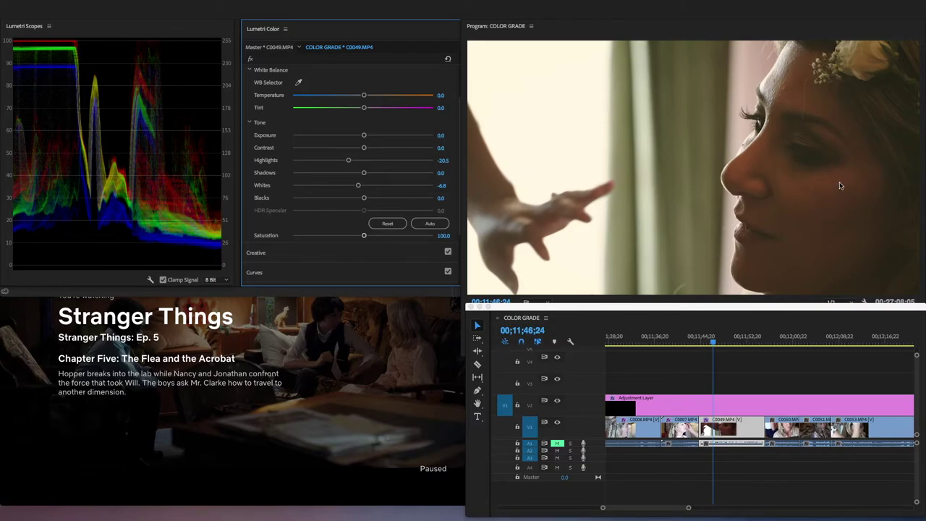
left_click_drag(364, 174, 416, 172)
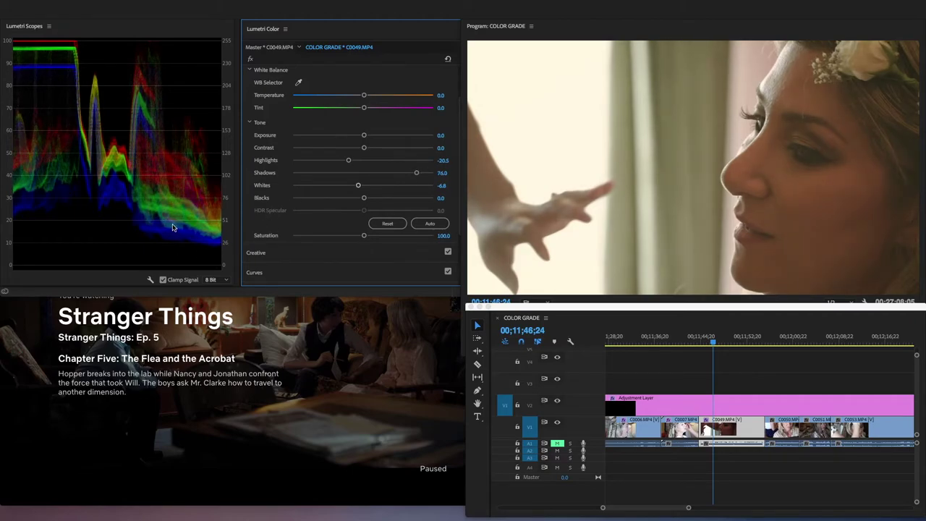
left_click_drag(415, 172, 390, 173)
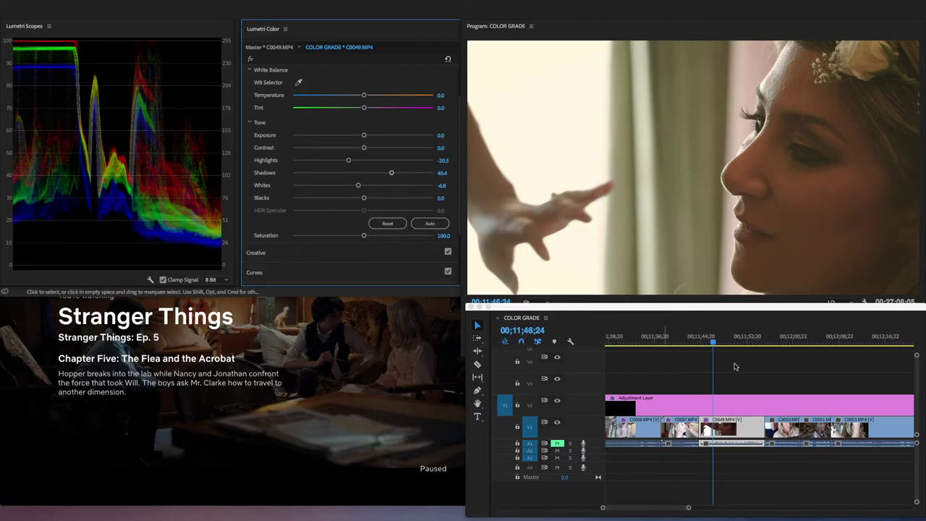
Set clip C0050.MP4's Blacks to 5.5 and Shadows to 15.1.
left_click(750, 341)
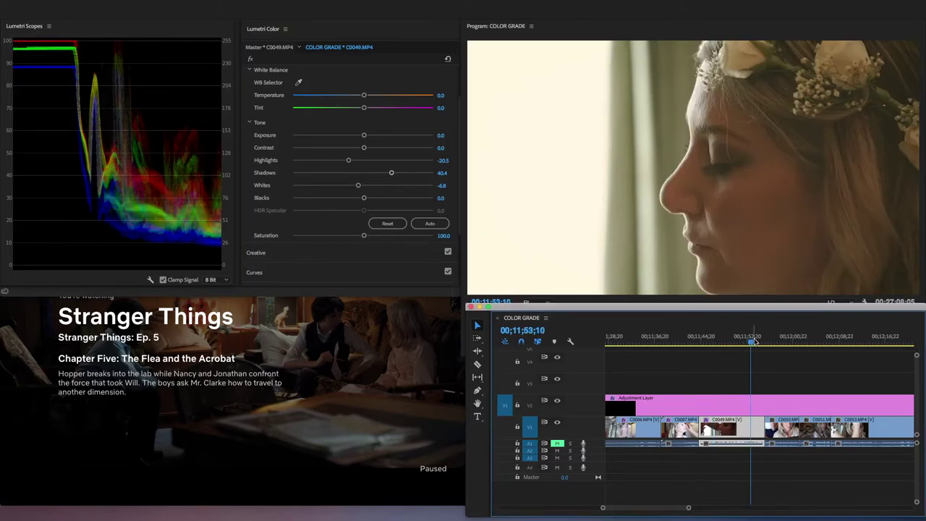
left_click(784, 340)
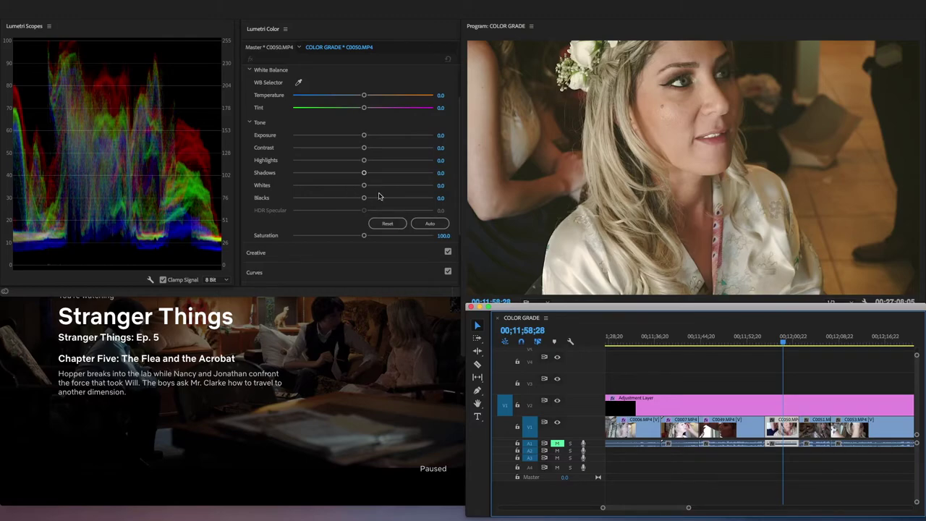
left_click_drag(363, 198, 372, 173)
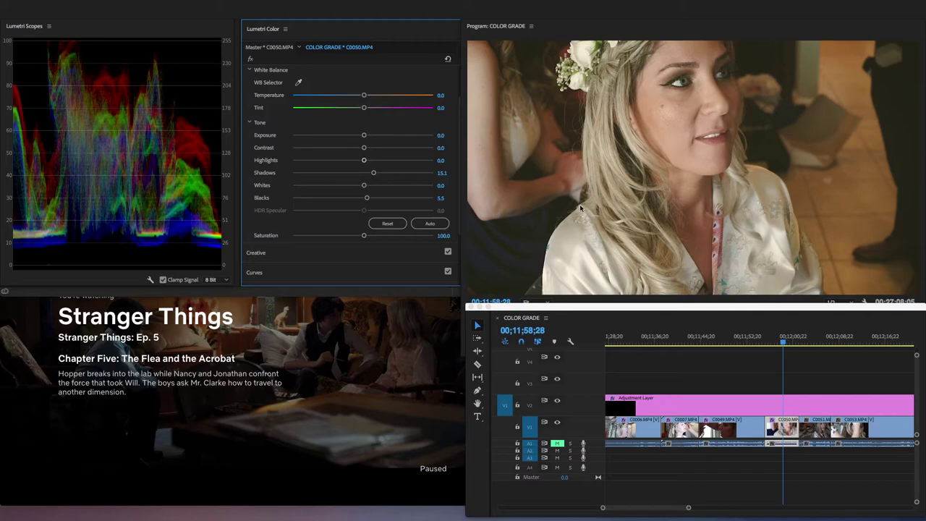
Lift the dark tones of clip C0051.MP4 with Shadows at 31.5 and Blacks at 8.9.
left_click(816, 341)
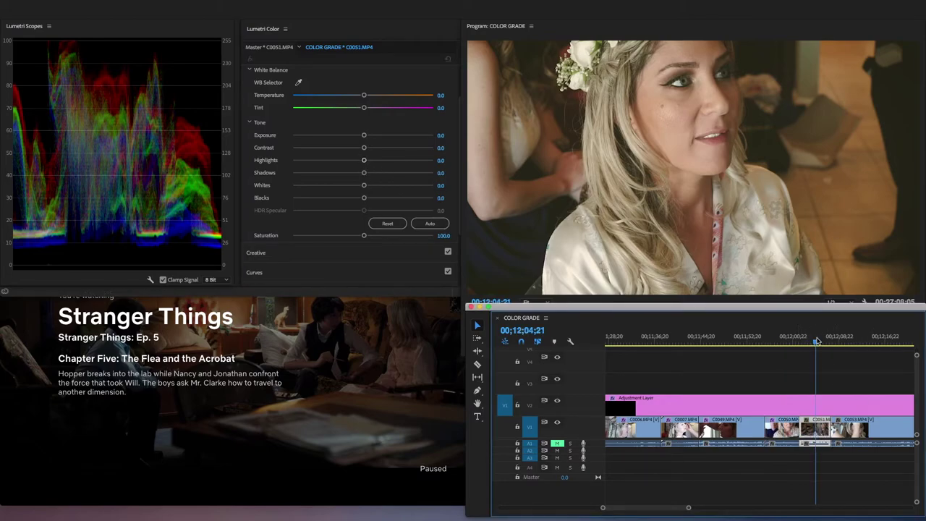
scroll(816, 341, "down", 1)
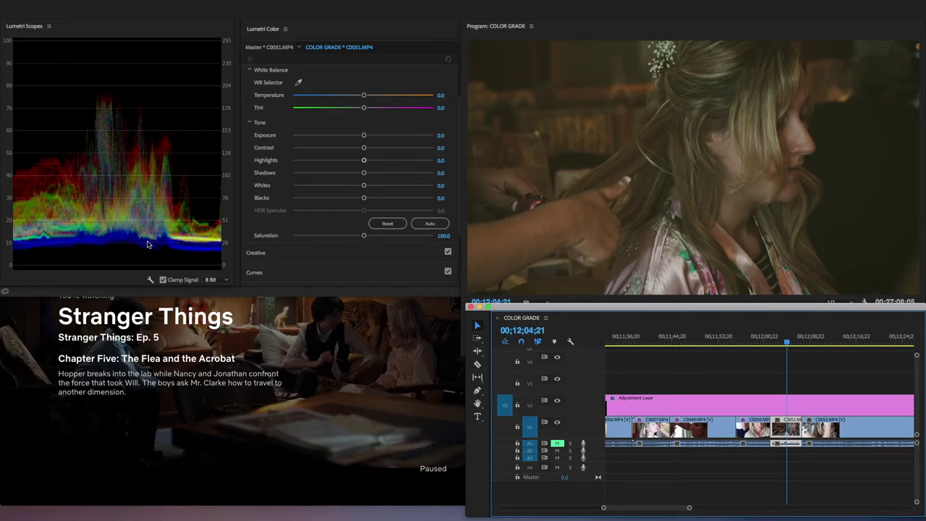
left_click_drag(363, 174, 368, 204)
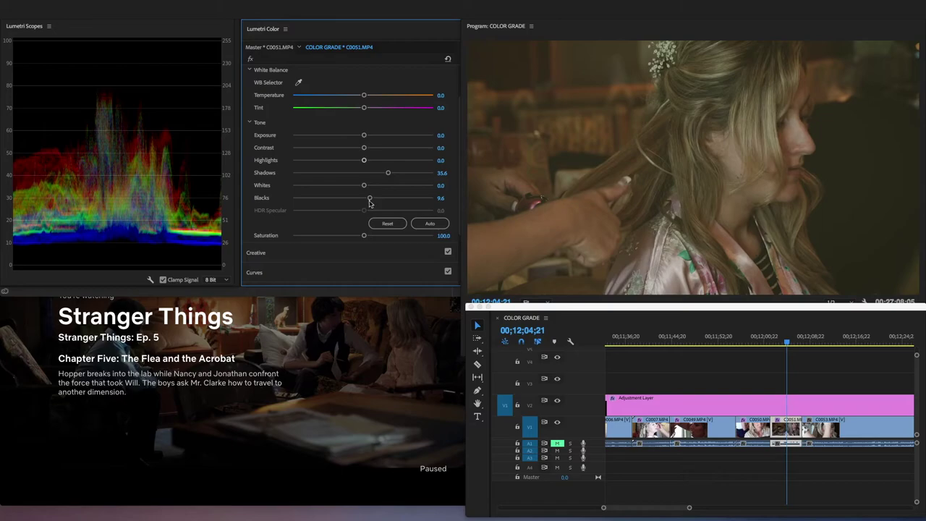
left_click_drag(368, 203, 383, 174)
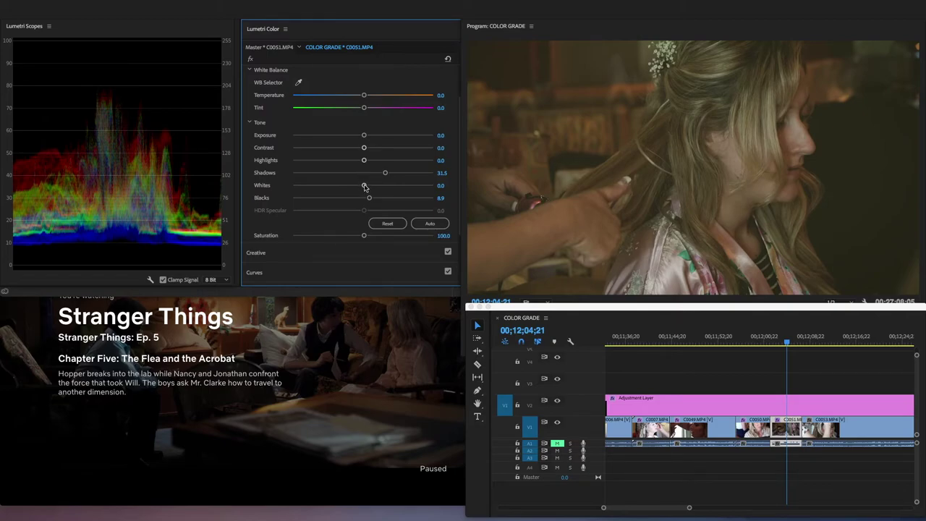
Brighten clip C0051.MP4 with Exposure at 1.0, Highlights at 16.4 and Whites at 17.1.
left_click_drag(364, 137, 376, 136)
left_click(795, 341)
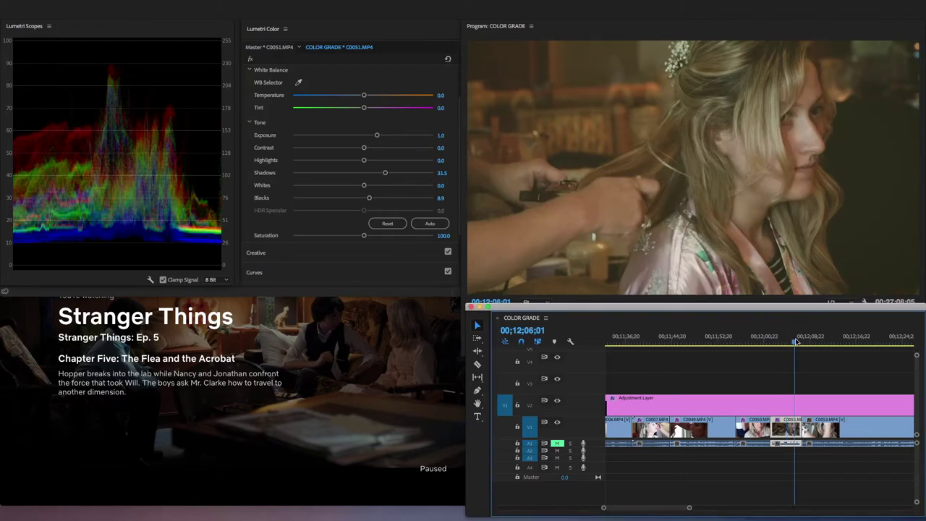
left_click(777, 345)
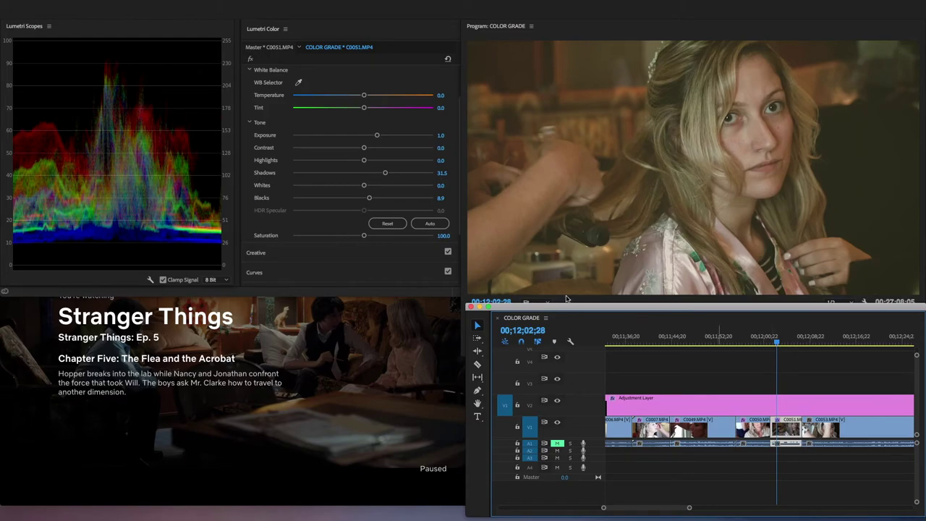
left_click_drag(364, 159, 375, 185)
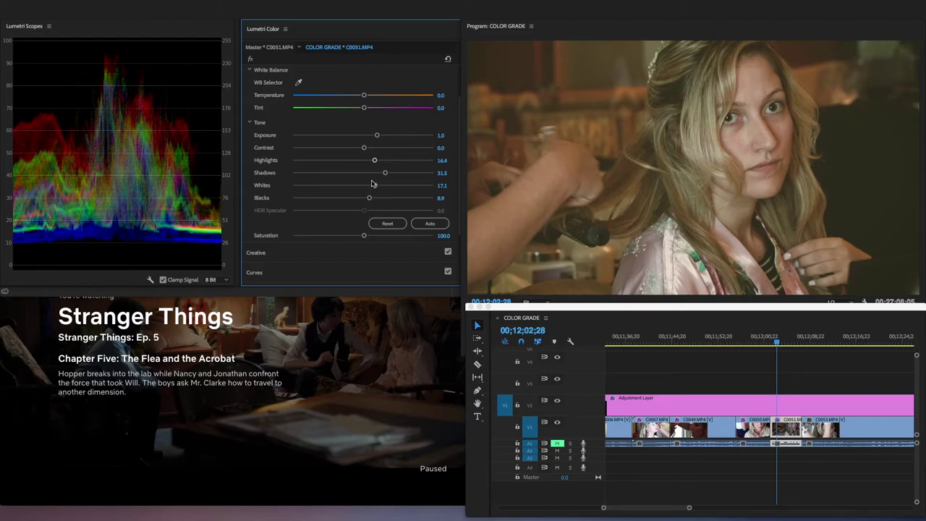
Set clip C0051.MP4's Exposure to 1.3.
left_click_drag(377, 138, 381, 136)
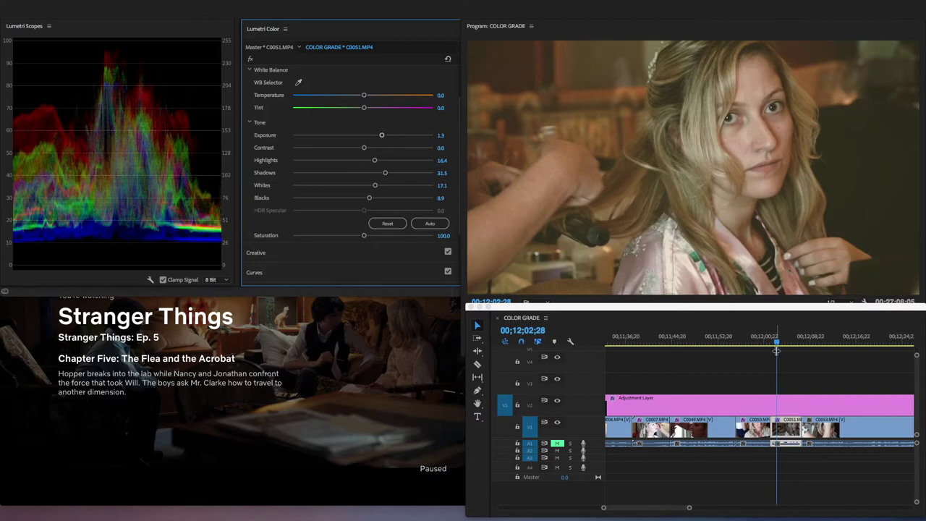
Tame the bright tones of clip C0053.MP4 with Highlights at -6.2 and Whites at -4.8, judging them at its brightest frames.
left_click(815, 340)
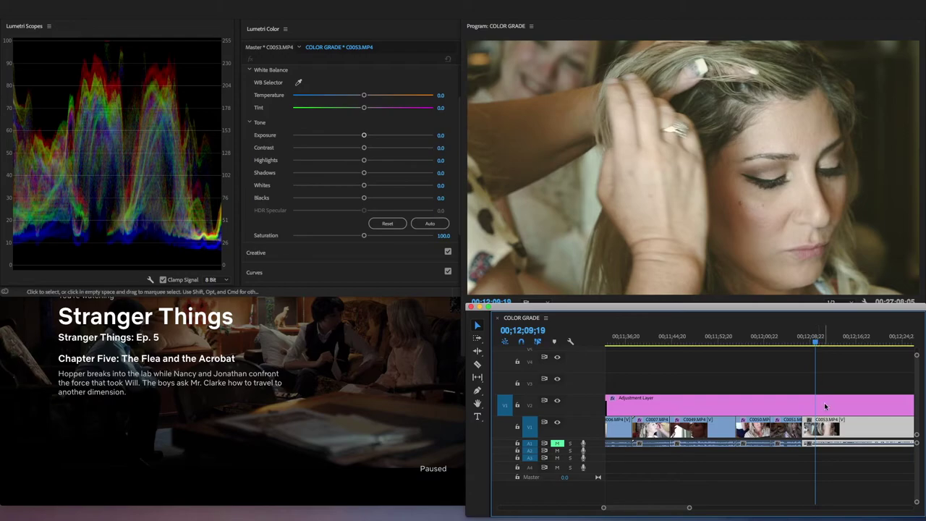
scroll(836, 403, "down", 3)
scroll(836, 403, "down", 2)
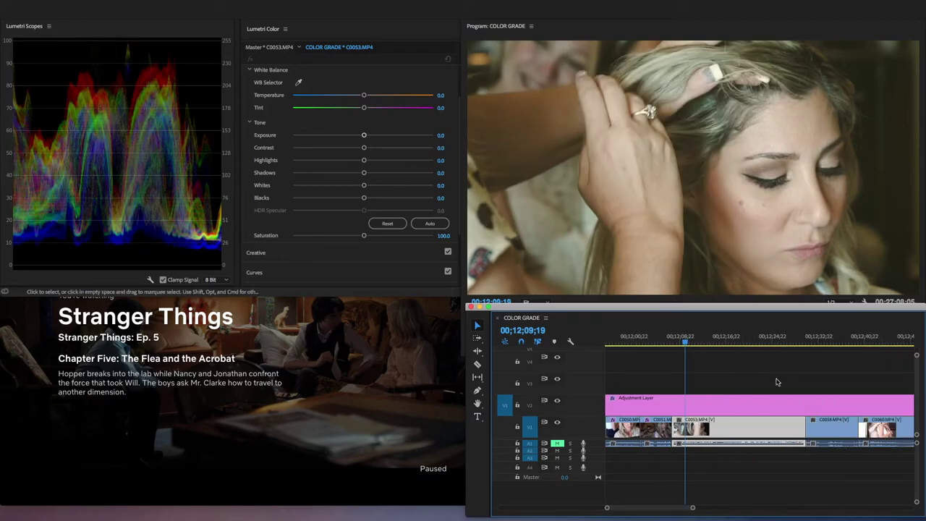
left_click(759, 337)
left_click(733, 336)
left_click(784, 336)
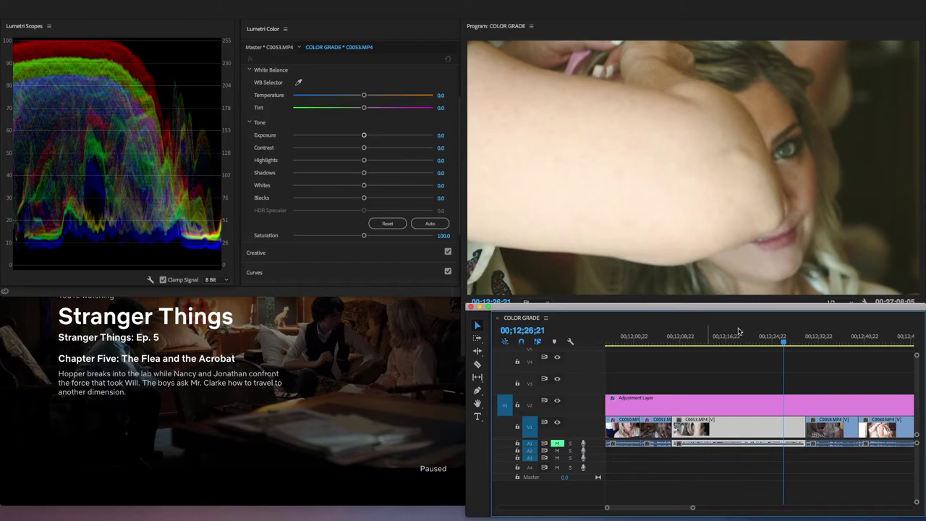
left_click_drag(365, 160, 359, 185)
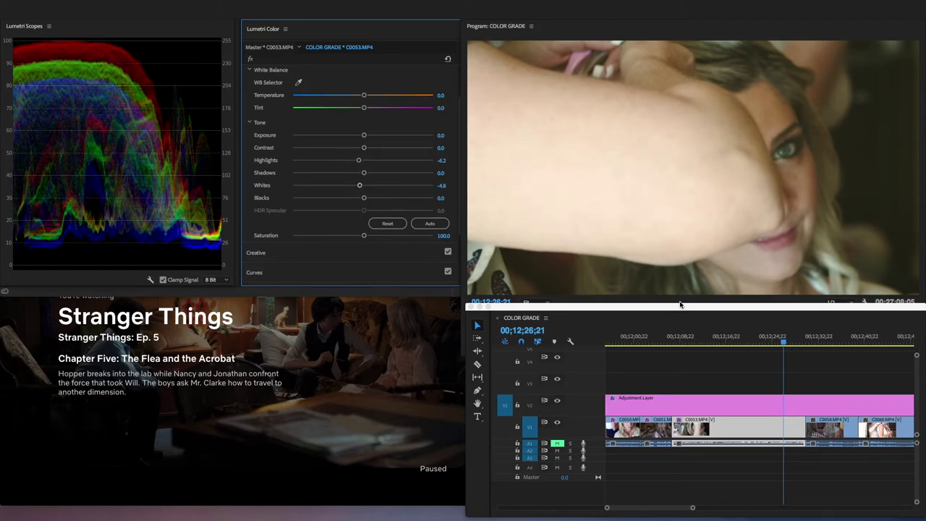
Check clip C0053.MP4 near its start and set its Saturation to 110.3.
left_click(738, 339)
left_click(689, 339)
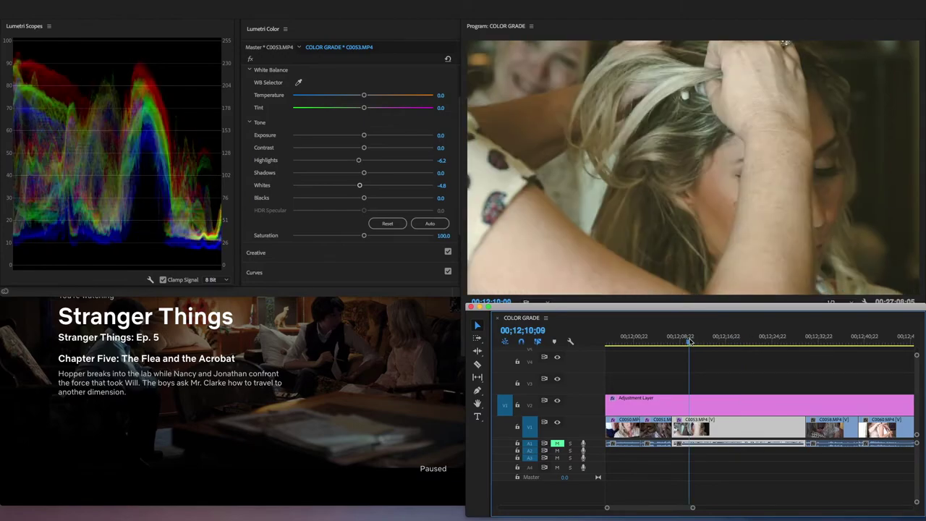
left_click_drag(361, 236, 369, 239)
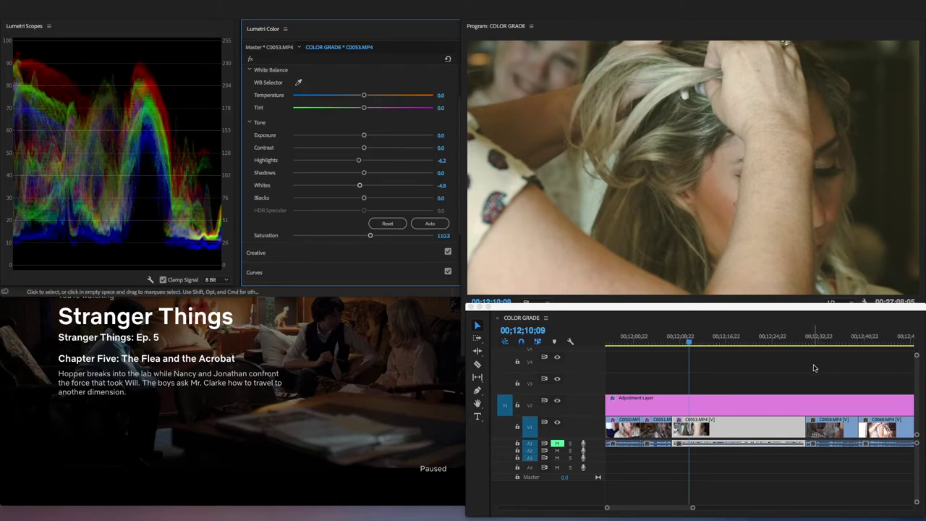
Set clip C0058.MP4's Exposure to 1.5, Saturation to 89.0 and Shadows to 11.6.
scroll(812, 370, "right", 3)
left_click(729, 343)
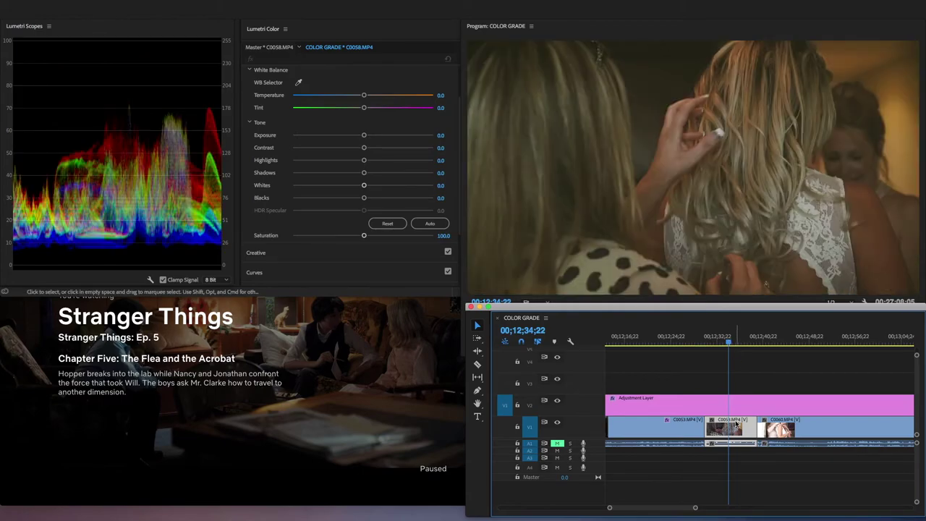
left_click_drag(365, 137, 383, 131)
left_click_drag(363, 236, 355, 235)
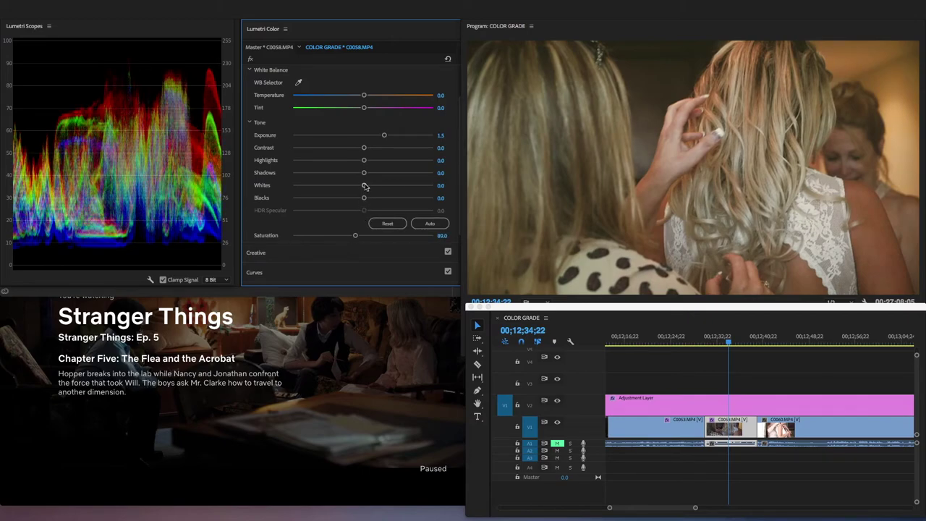
mouse_move(364, 173)
left_mouse_down()
mouse_move(355, 173)
mouse_move(371, 173)
left_mouse_up()
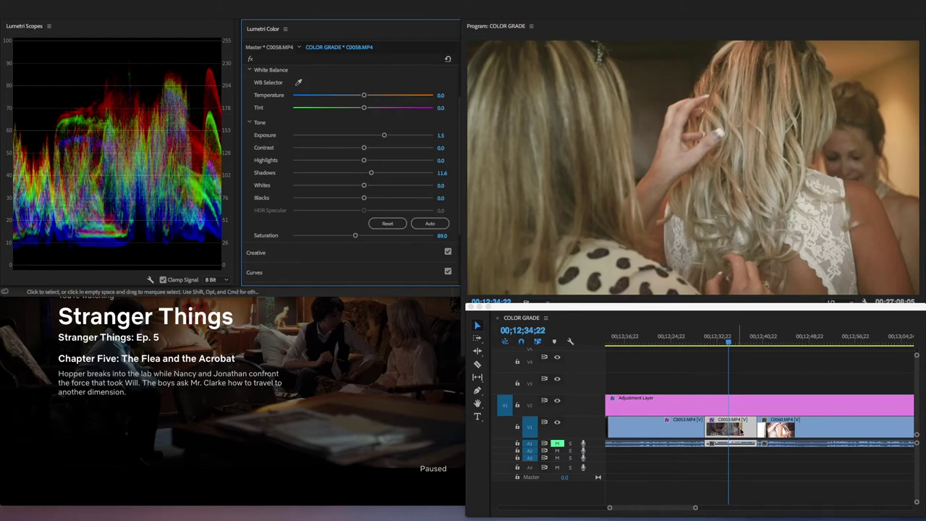
Darken clip C0060.MP4 slightly with Exposure at -0.2 and Whites at -4.1.
scroll(783, 395, "down", 2)
scroll(782, 395, "down", 1)
left_click(691, 338)
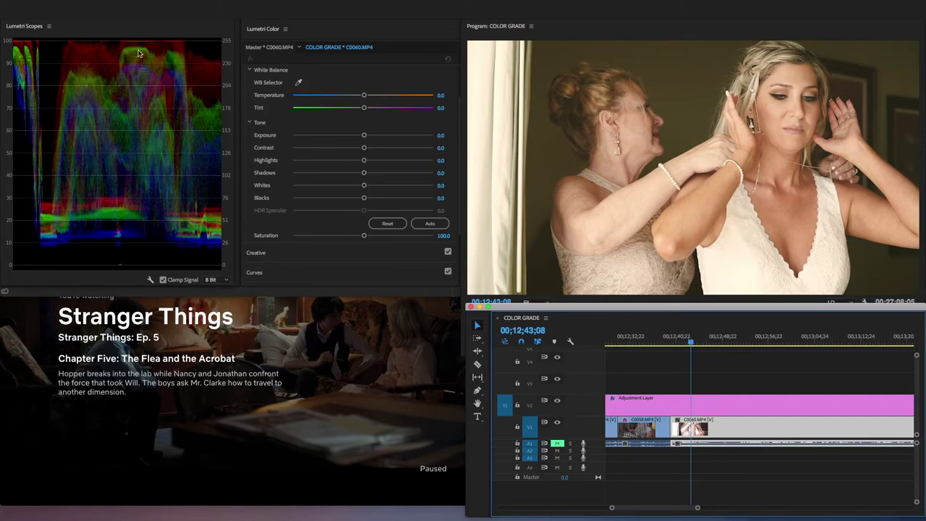
left_click_drag(365, 137, 361, 138)
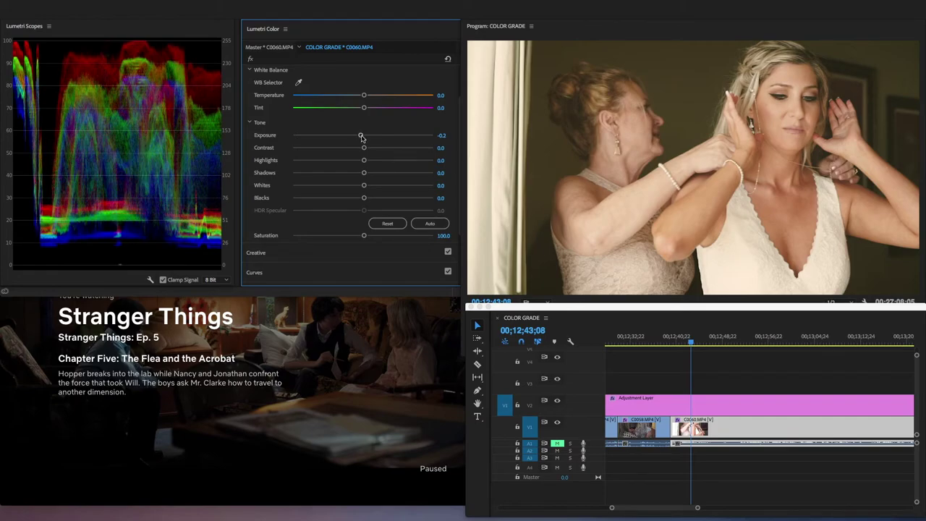
left_click_drag(365, 187, 359, 186)
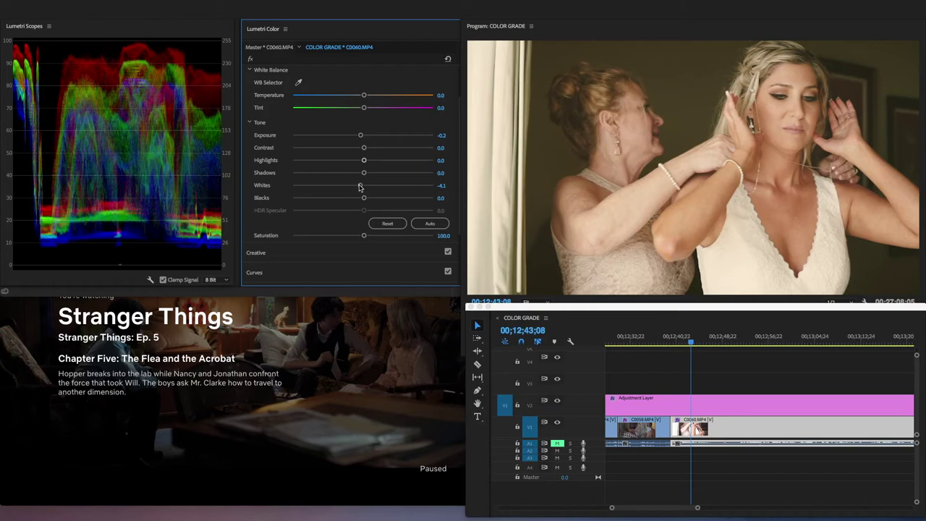
Set clip C0061.MP4's Highlights to -30.1, Whites to -26.7, Saturation to 110.3 and Temperature to 8.9.
scroll(806, 389, "down", 1)
scroll(806, 389, "down", 10)
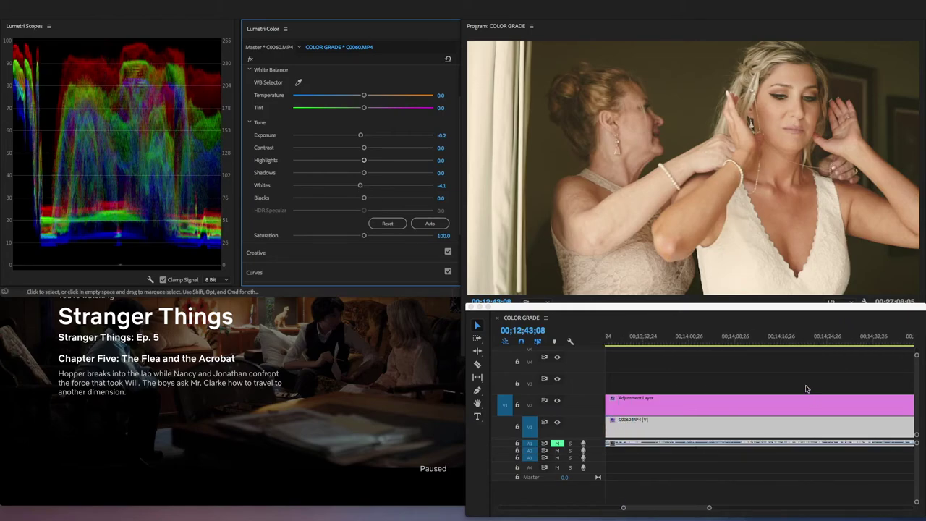
left_click(788, 339)
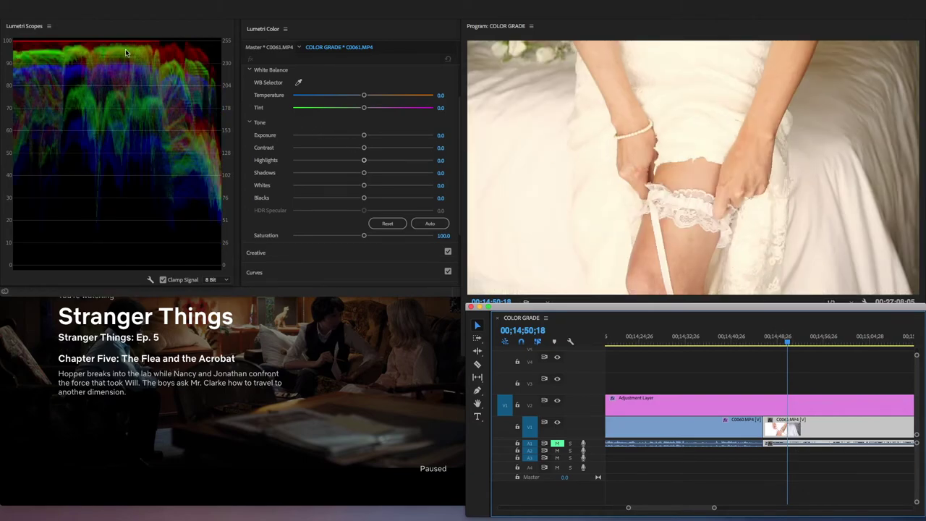
left_click_drag(363, 161, 344, 191)
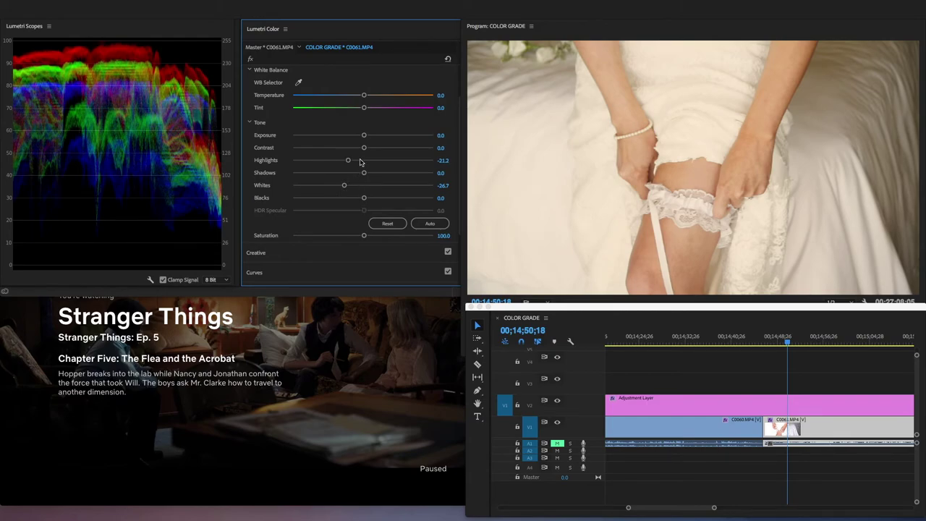
left_click_drag(348, 162, 342, 165)
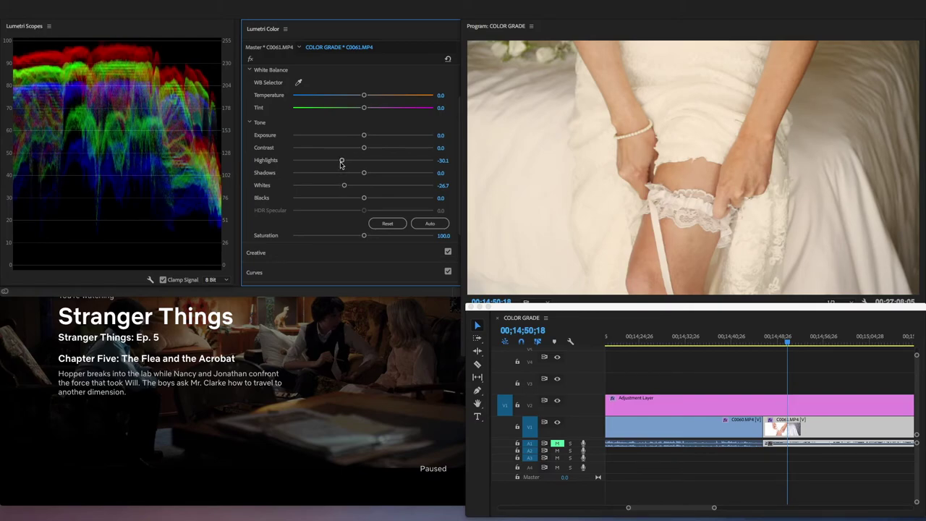
left_click_drag(365, 239, 369, 238)
left_click_drag(363, 95, 368, 96)
Examine the image and scopes of clips C0062.MP4 through C0065.MP4 for exposure problems under the adjustment layer.
scroll(776, 380, "right", 3)
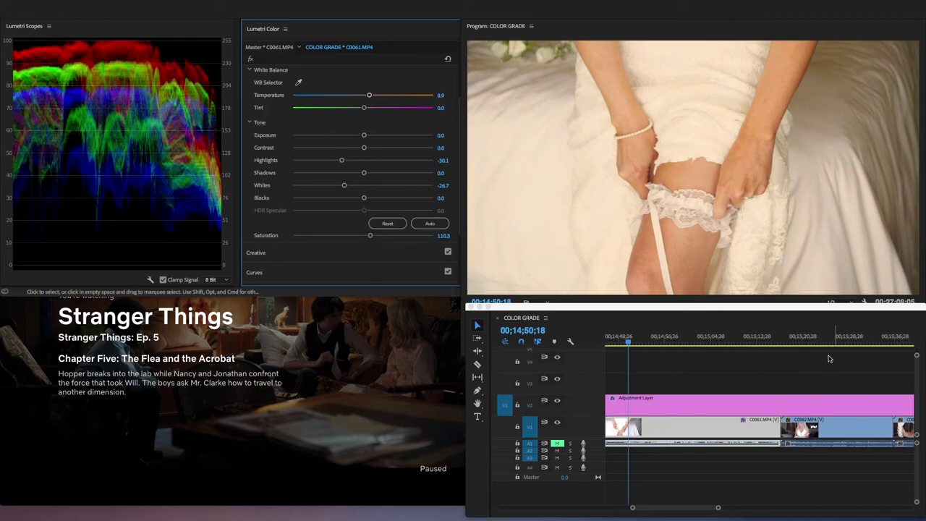
left_click(801, 341)
scroll(801, 341, "left", 1)
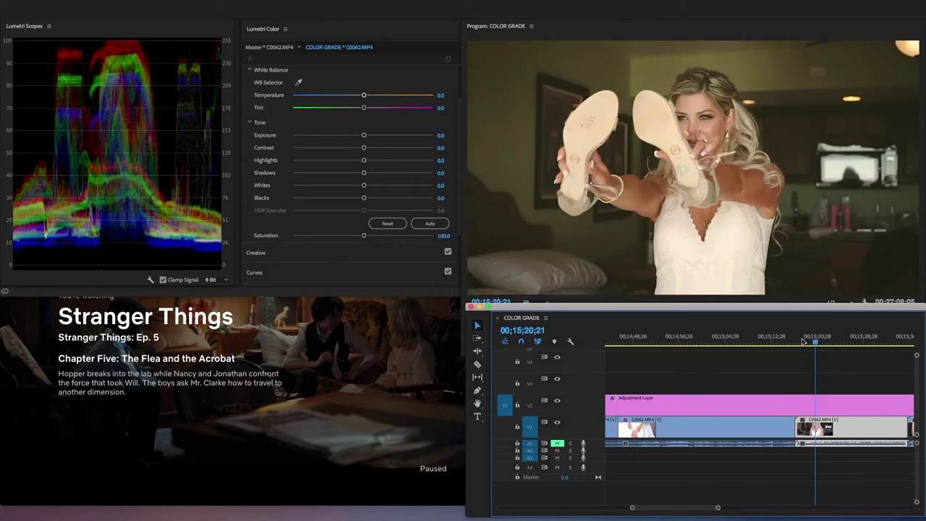
left_click_drag(801, 341, 772, 338)
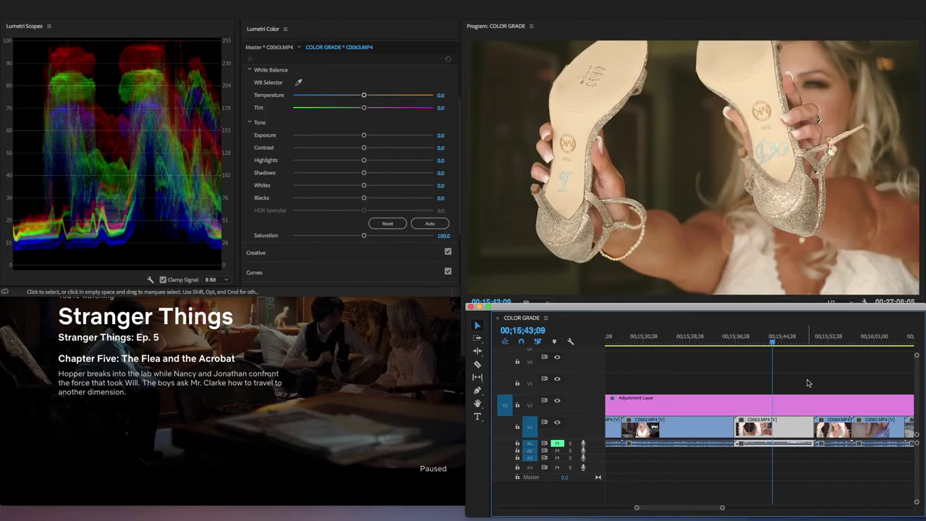
scroll(808, 382, "down", 5)
scroll(804, 383, "up", 3)
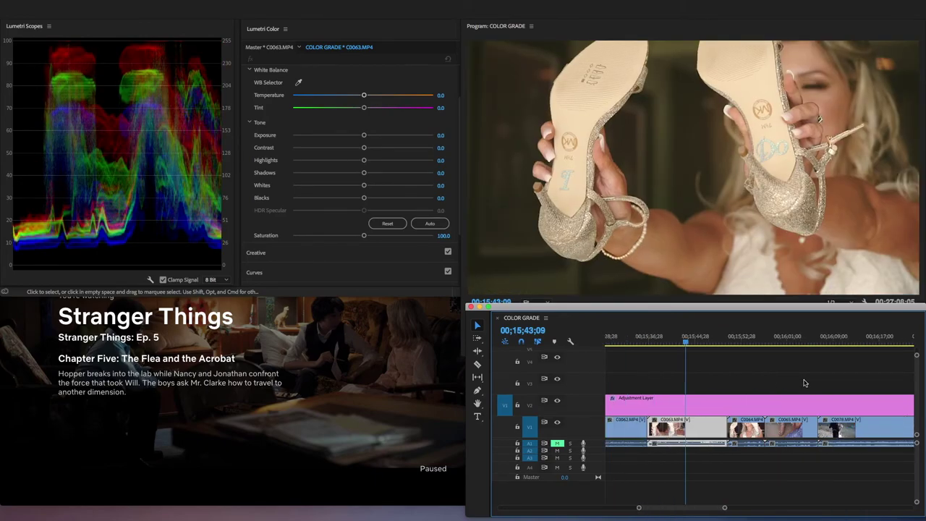
left_click(744, 341)
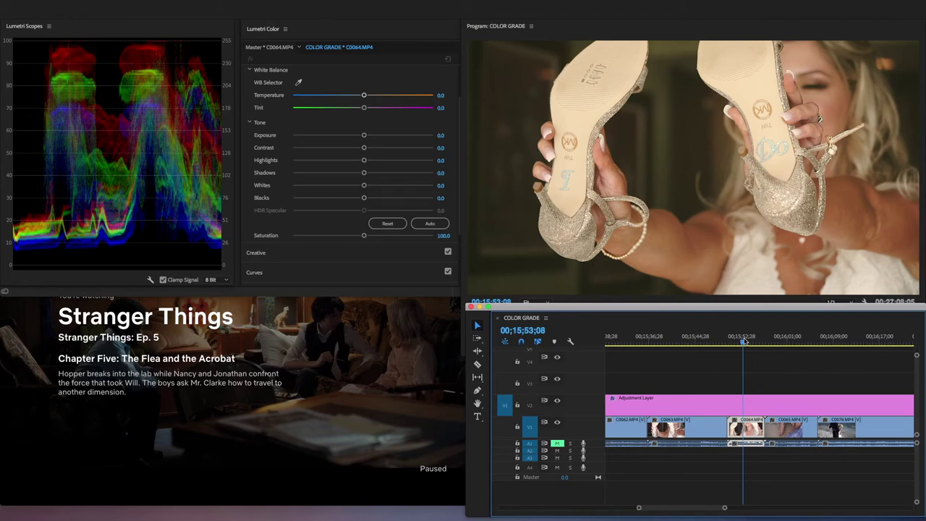
left_click(781, 340)
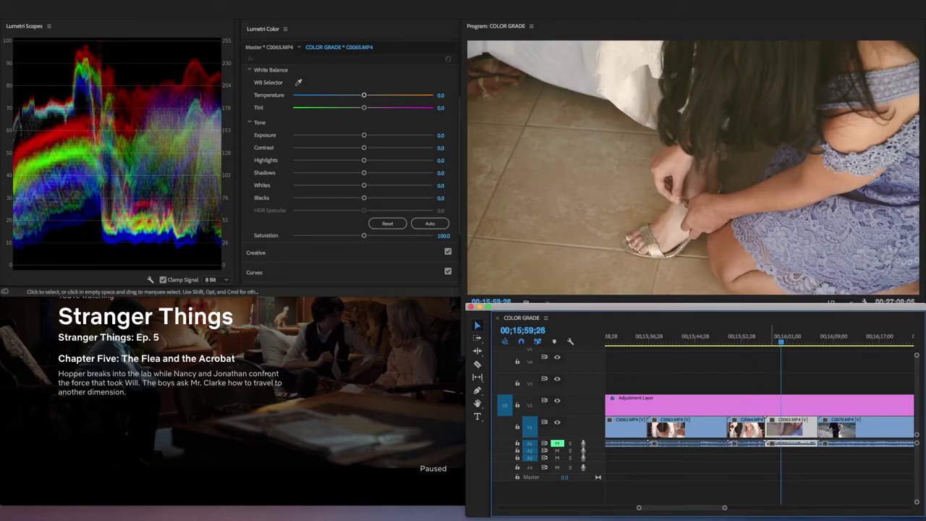
Set beach clip C0078.MP4's Exposure to 0.7 and Highlights to -6.2.
left_click(848, 340)
scroll(820, 415, "down", 3)
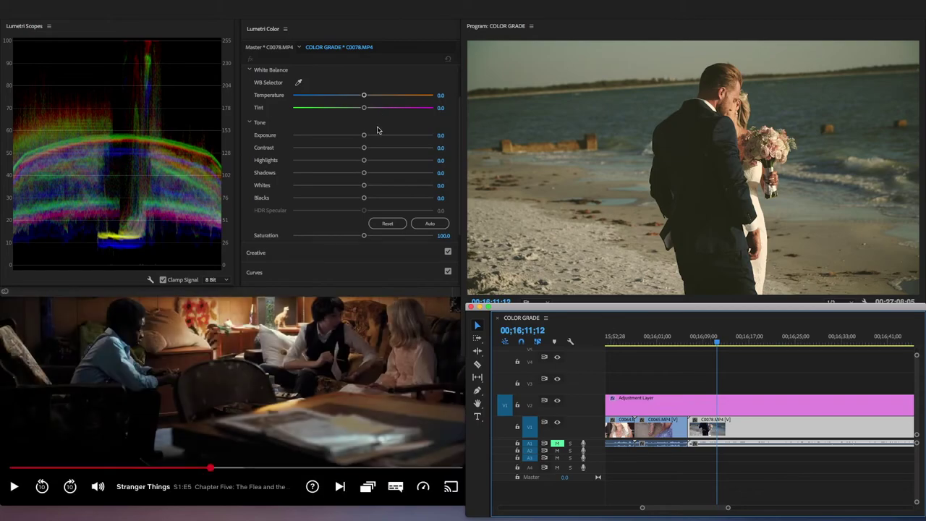
left_click_drag(364, 136, 372, 138)
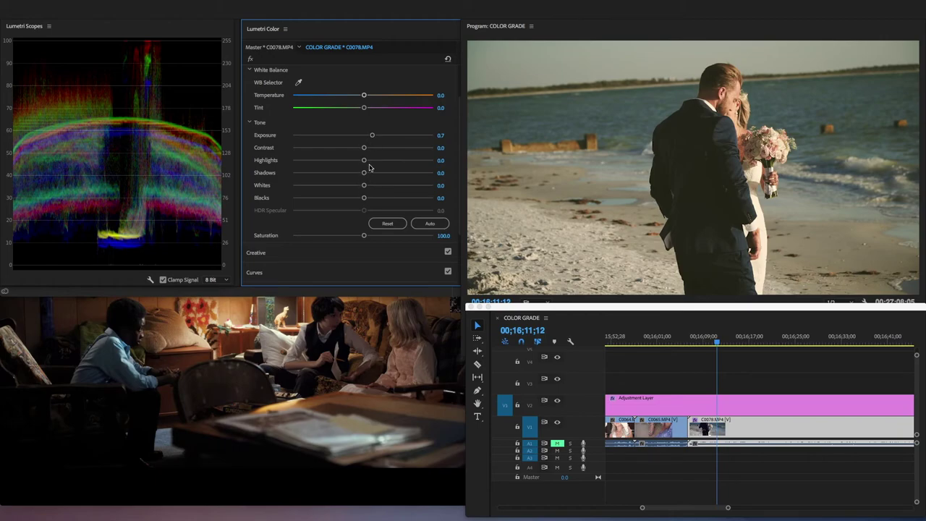
left_click_drag(364, 159, 358, 160)
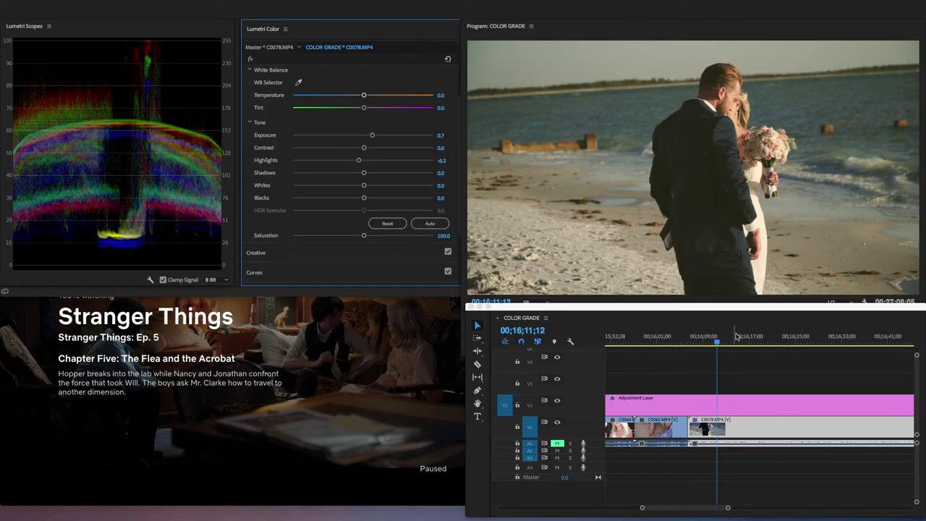
Check further frames of clip C0078.MP4, and return the playhead to clip C0006.MP4 at the start of the adjustment layer.
left_click(799, 342)
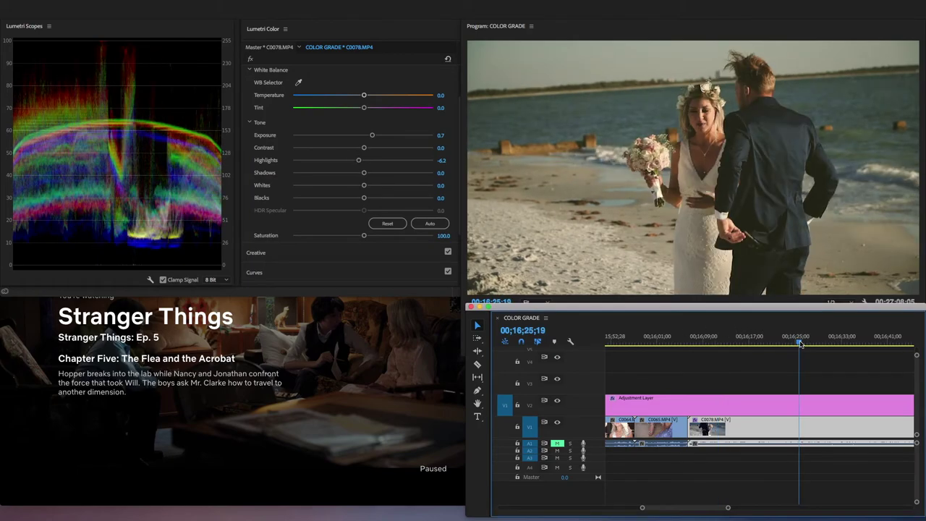
left_click(820, 342)
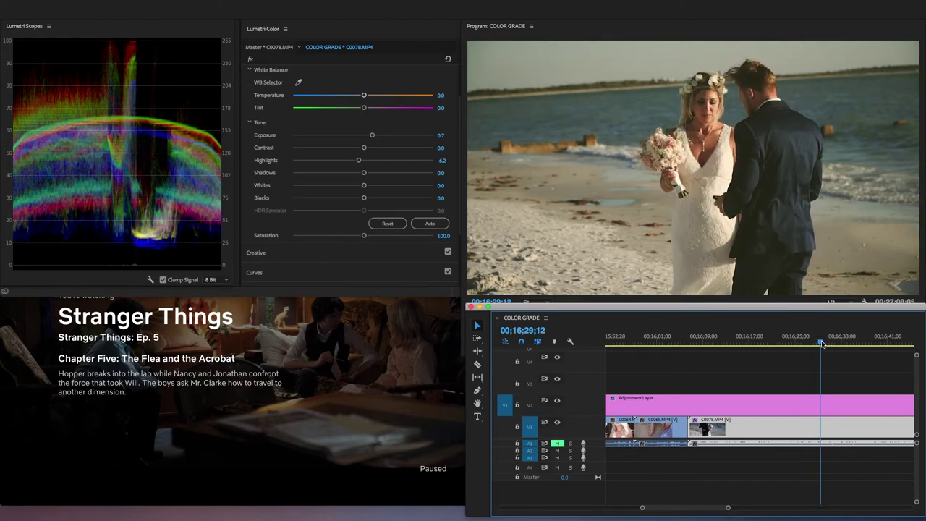
left_click_drag(642, 510, 561, 508)
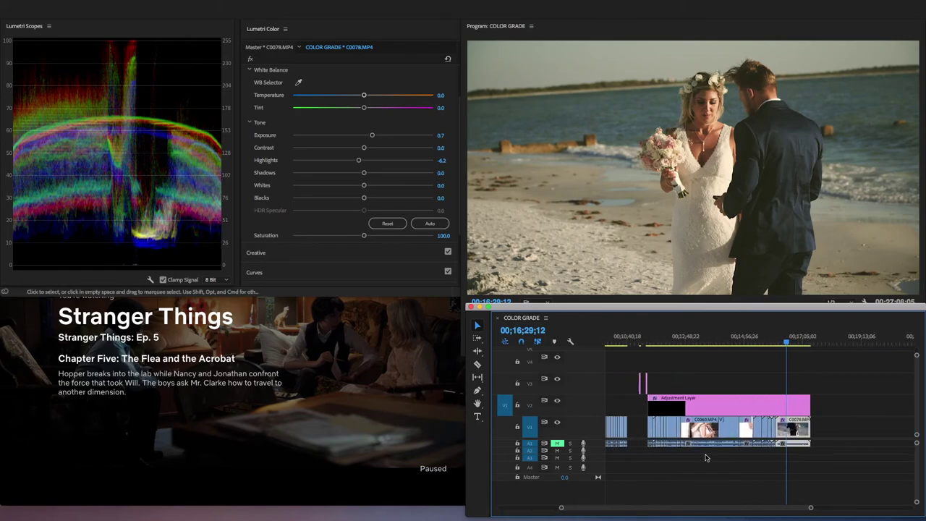
left_click(652, 342)
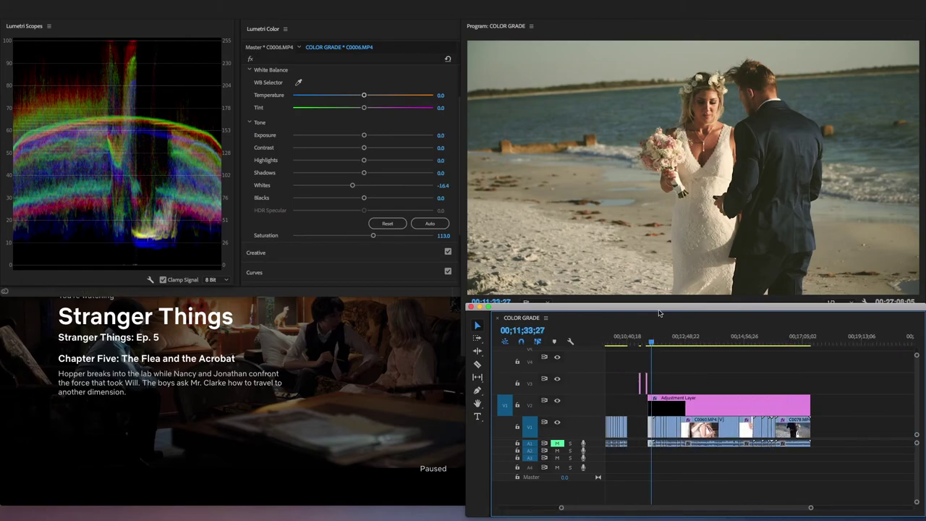